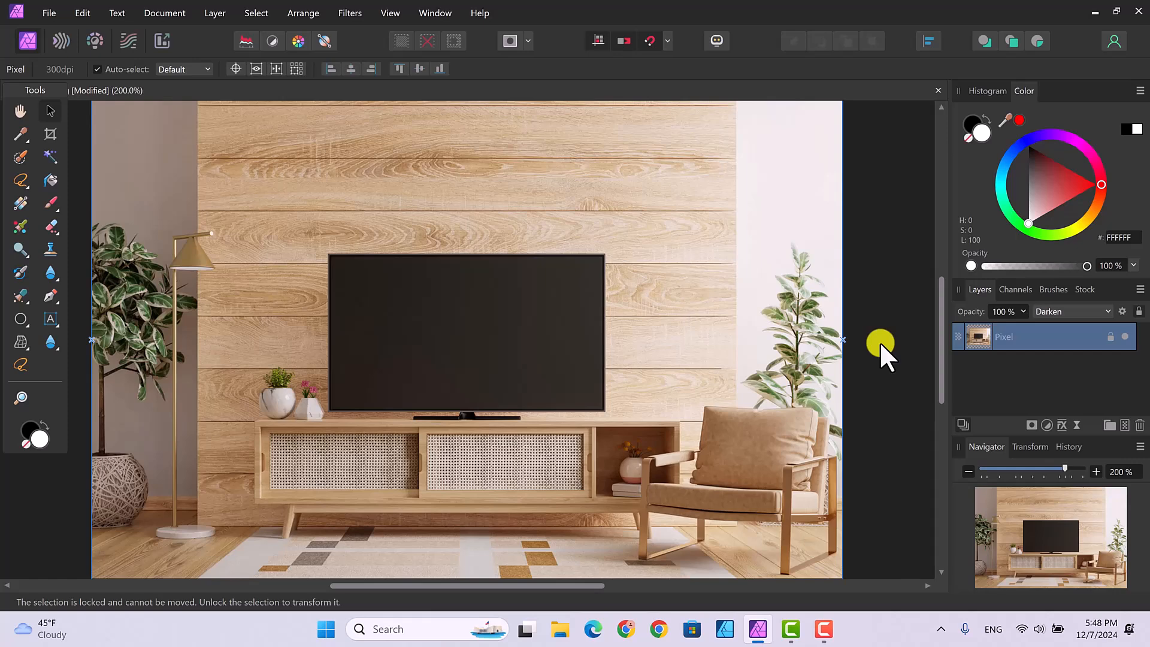
Trace the dark TV screen with the Pen tool as a closed four-corner path along the inner edge of its frame
key(ctrl+plus)
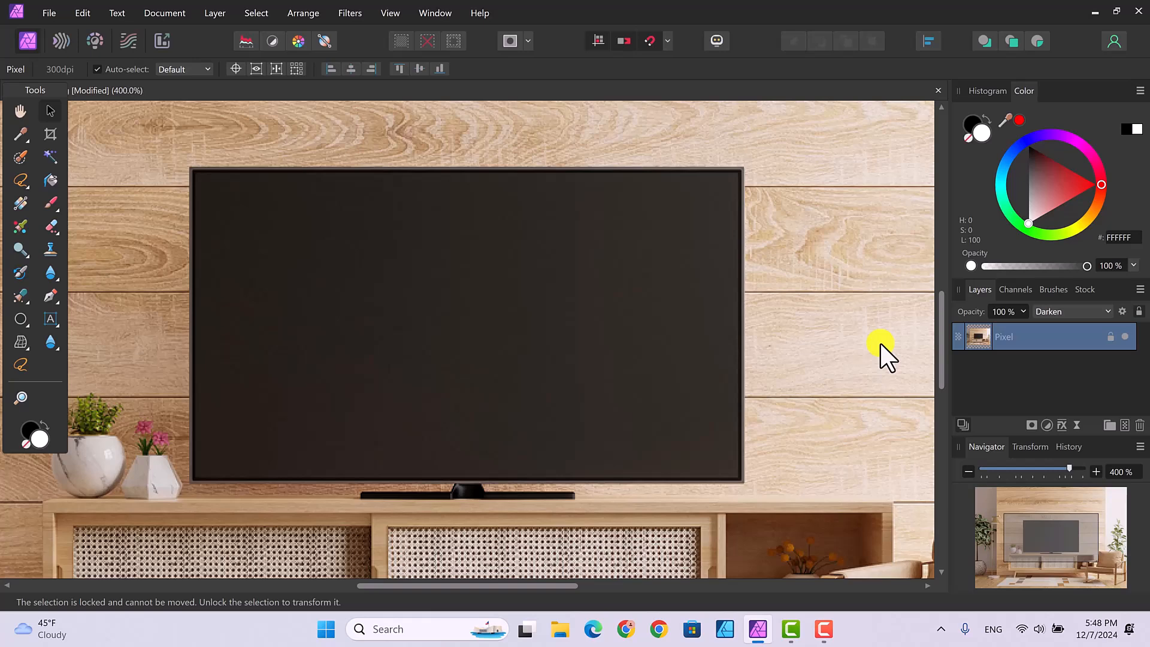
key(ctrl+plus)
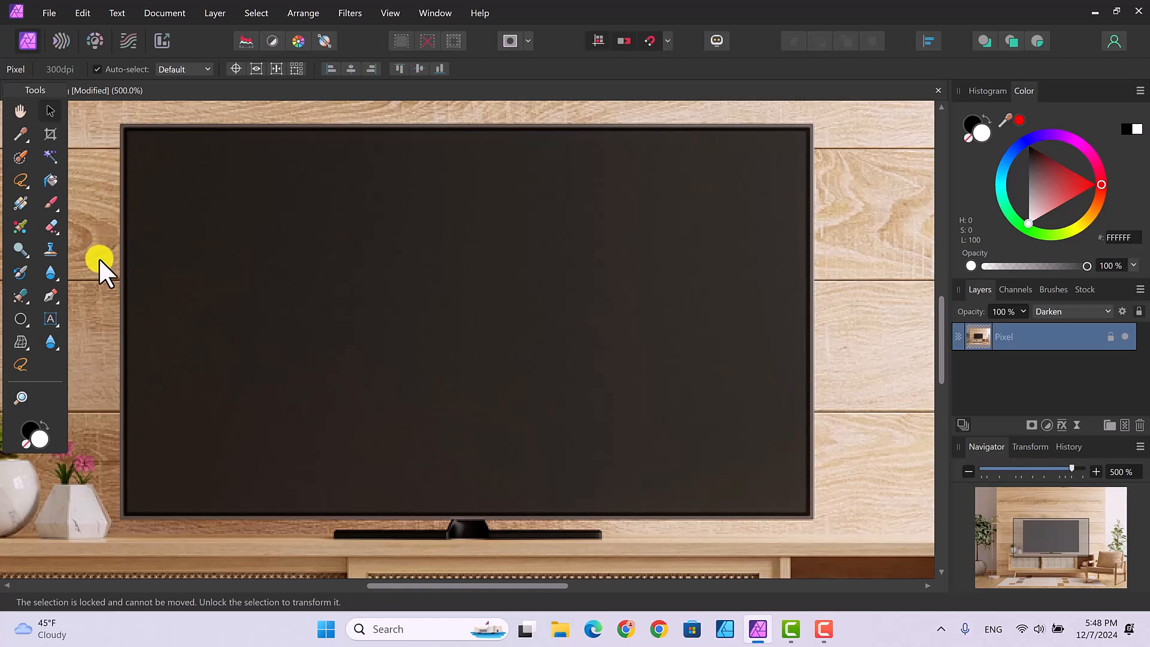
click(49, 294)
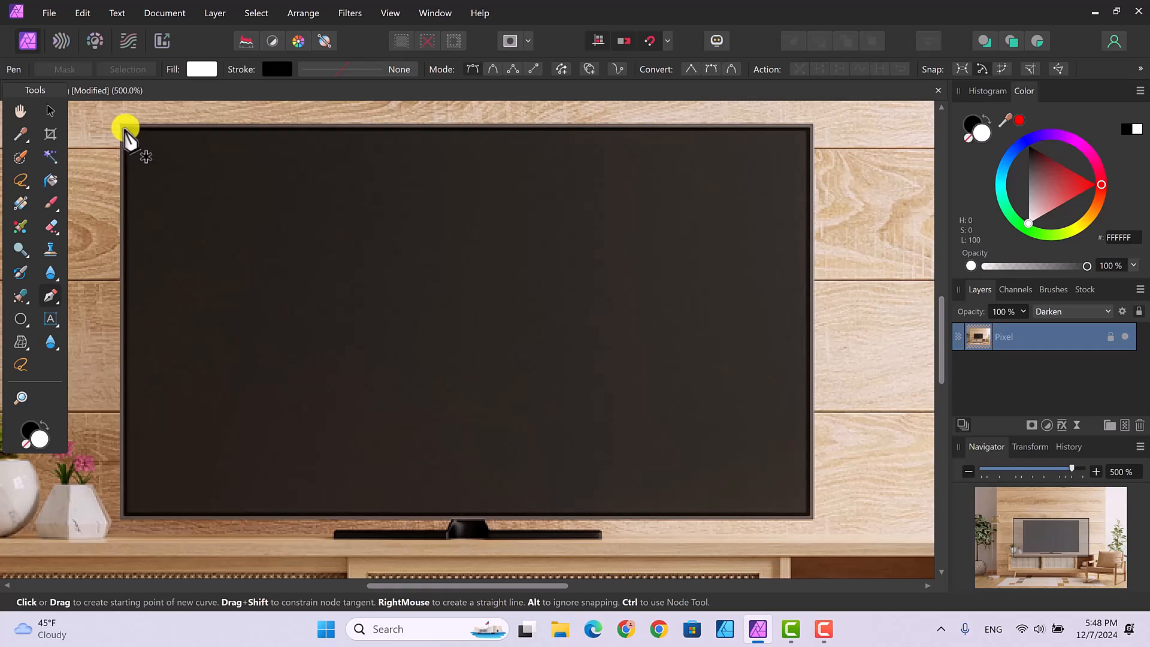
click(125, 128)
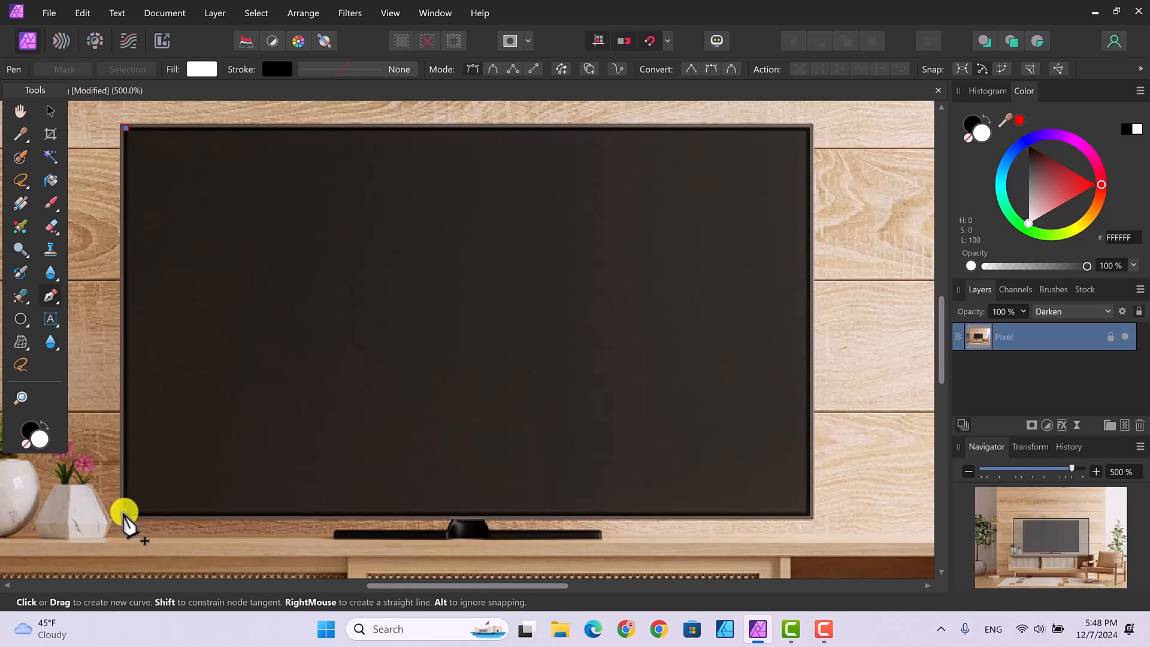
click(124, 512)
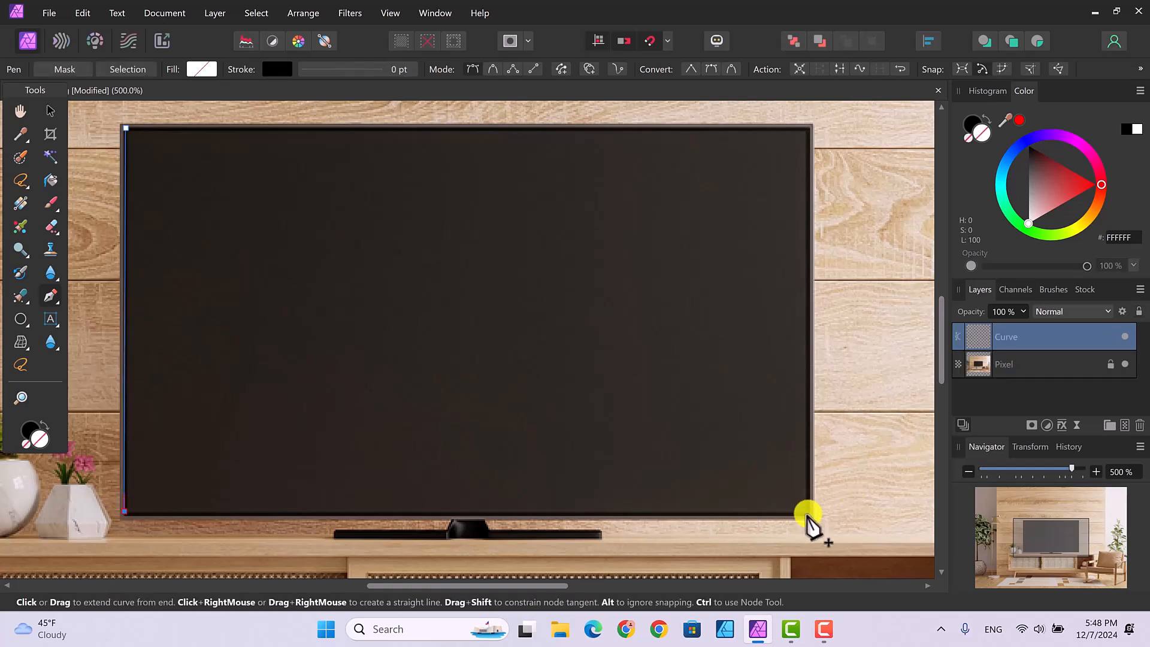
click(808, 513)
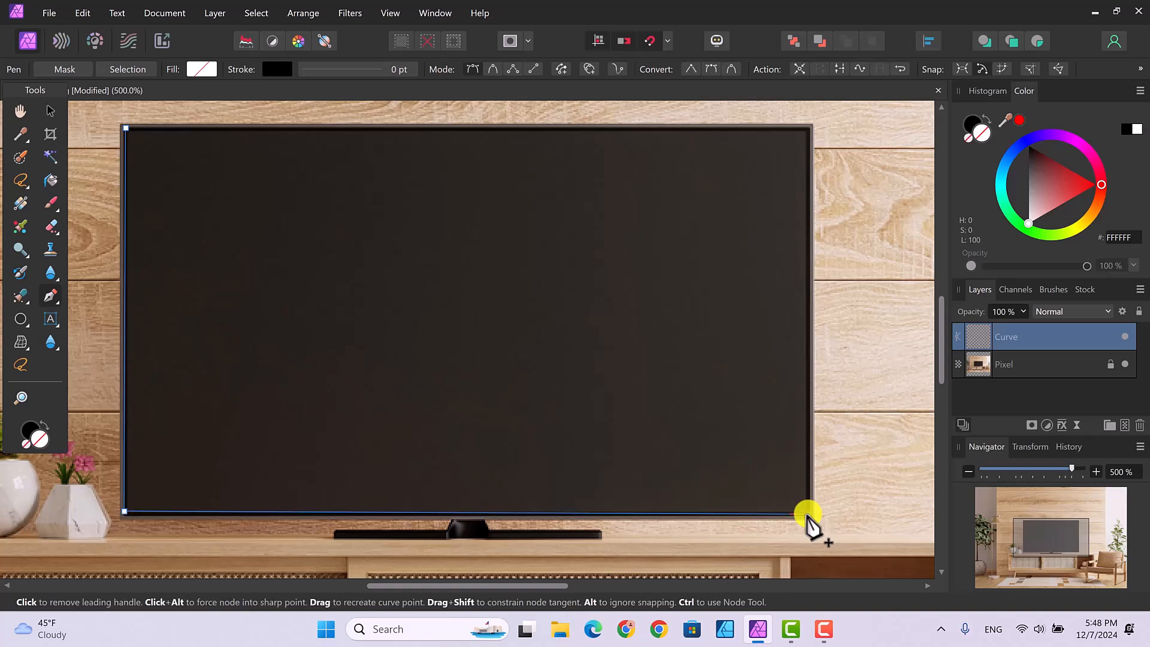
click(808, 129)
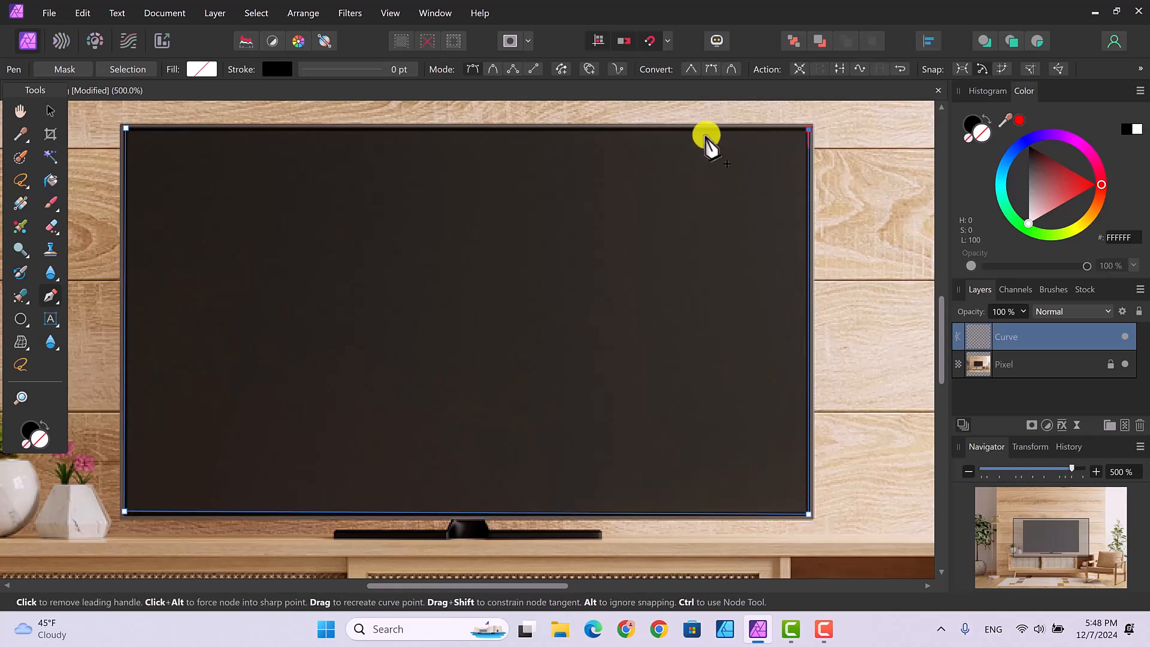
click(126, 129)
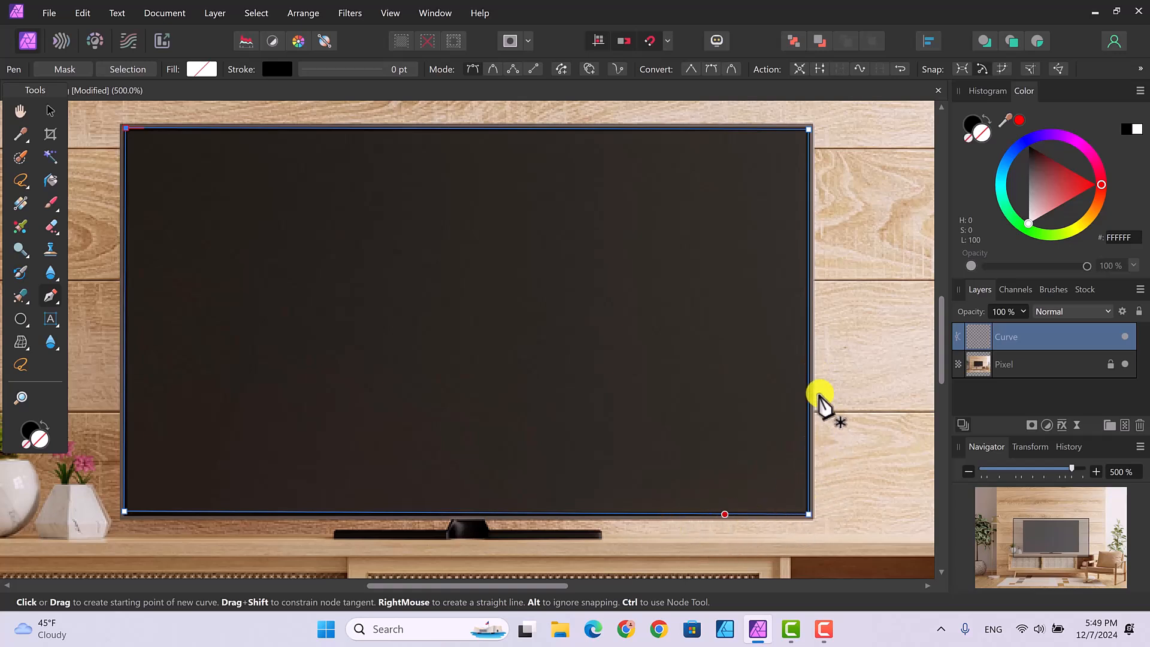
Adjust the path's upper-left and lower-left nodes with the Node tool to fit the TV screen's corners
click(56, 302)
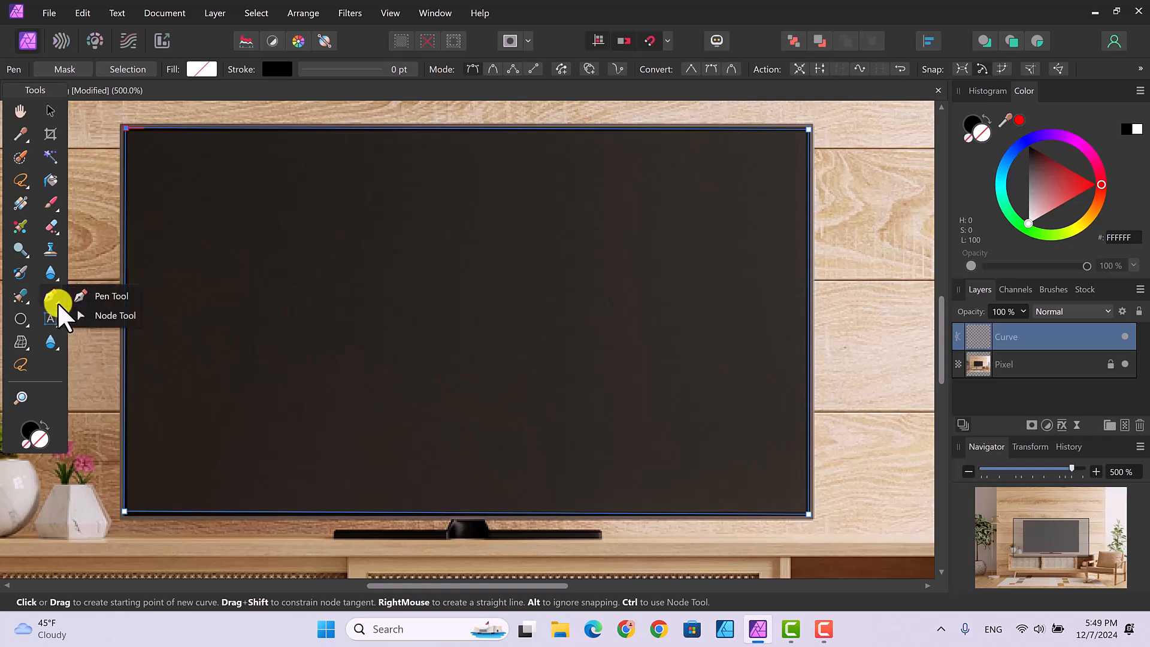
click(105, 313)
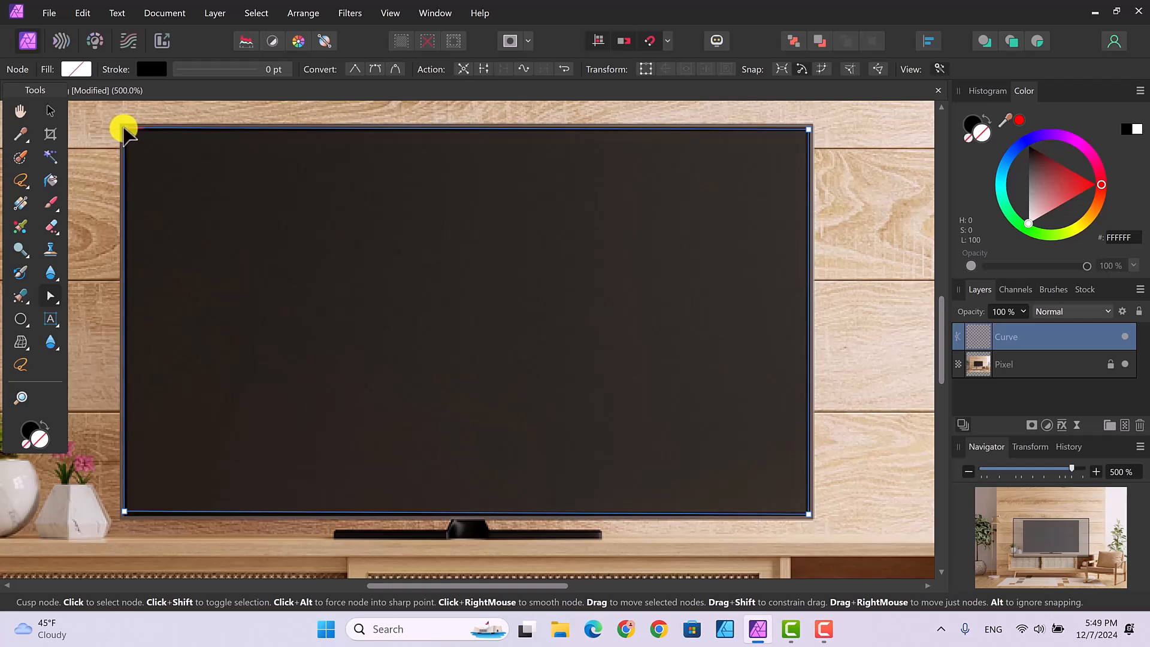
click(123, 515)
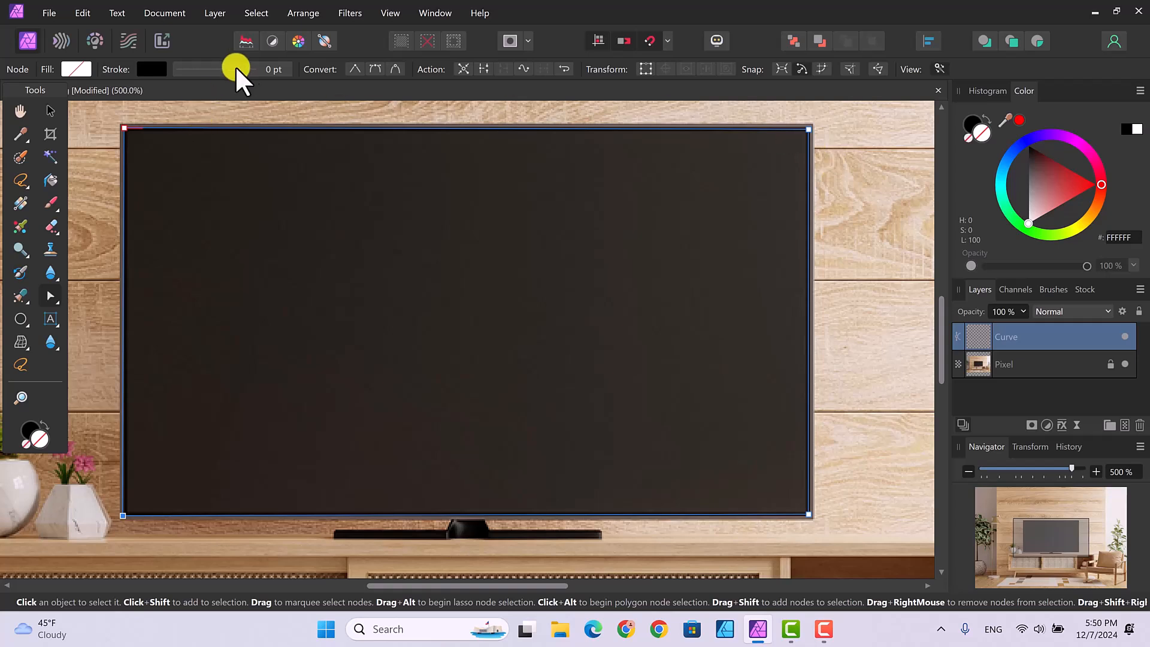
Convert the TV screen path into a pixel selection using the Pen tool's Selection option
click(57, 301)
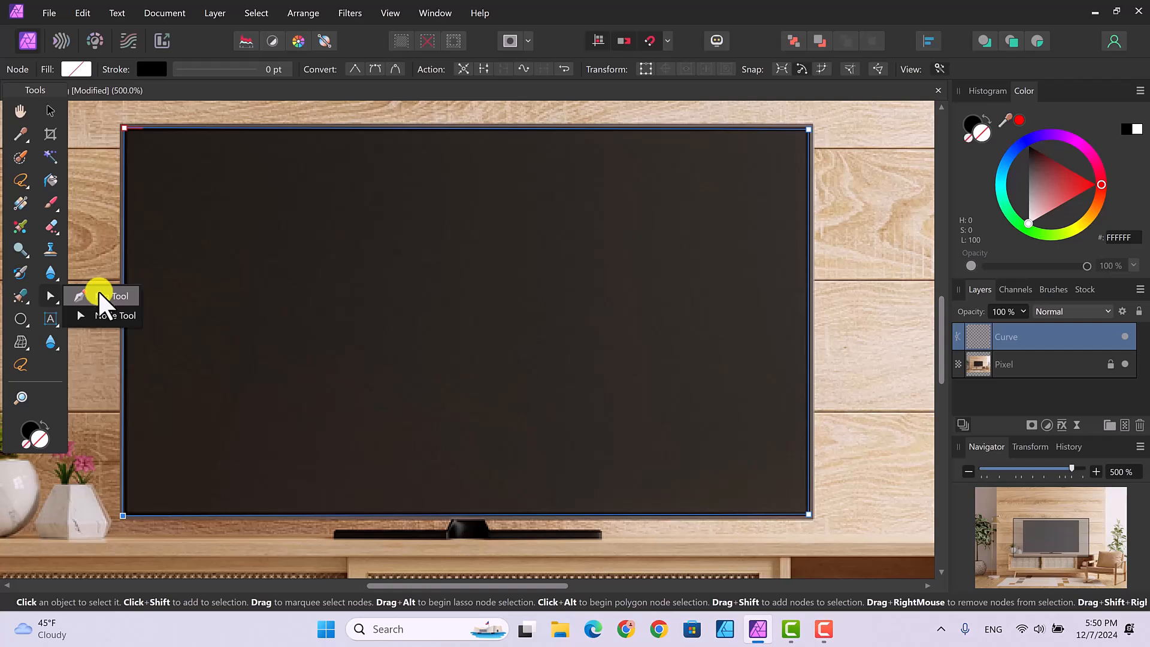
click(97, 294)
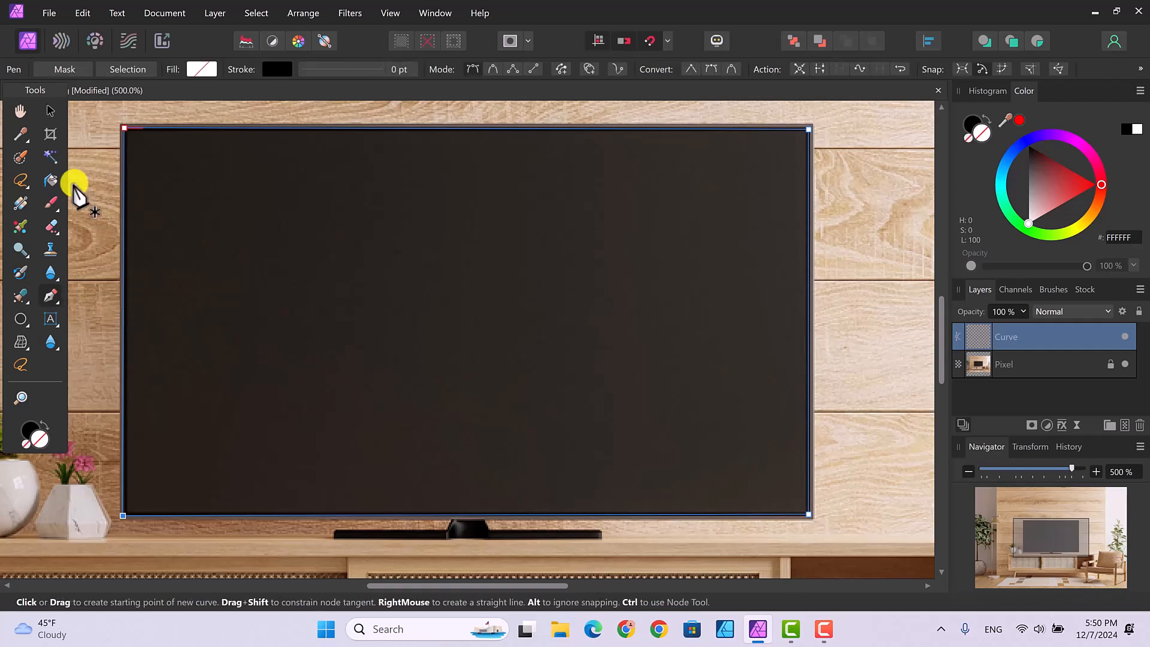
click(128, 68)
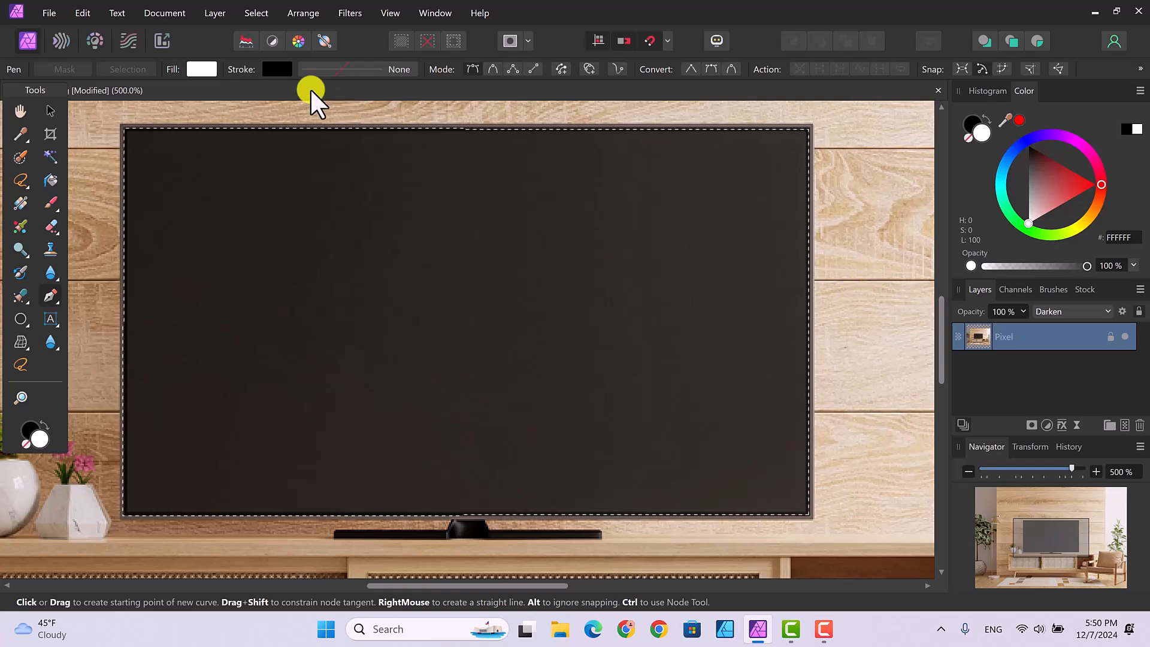
Cut the selected dark TV screen area out of the Pixel layer and deselect
click(81, 13)
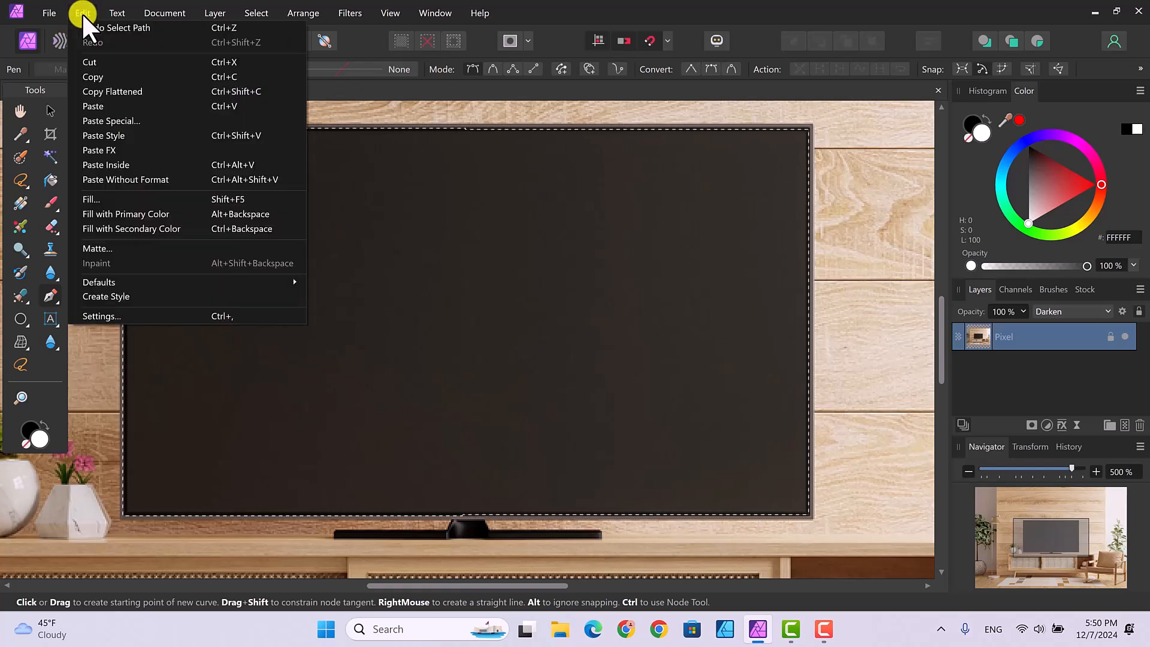
click(85, 60)
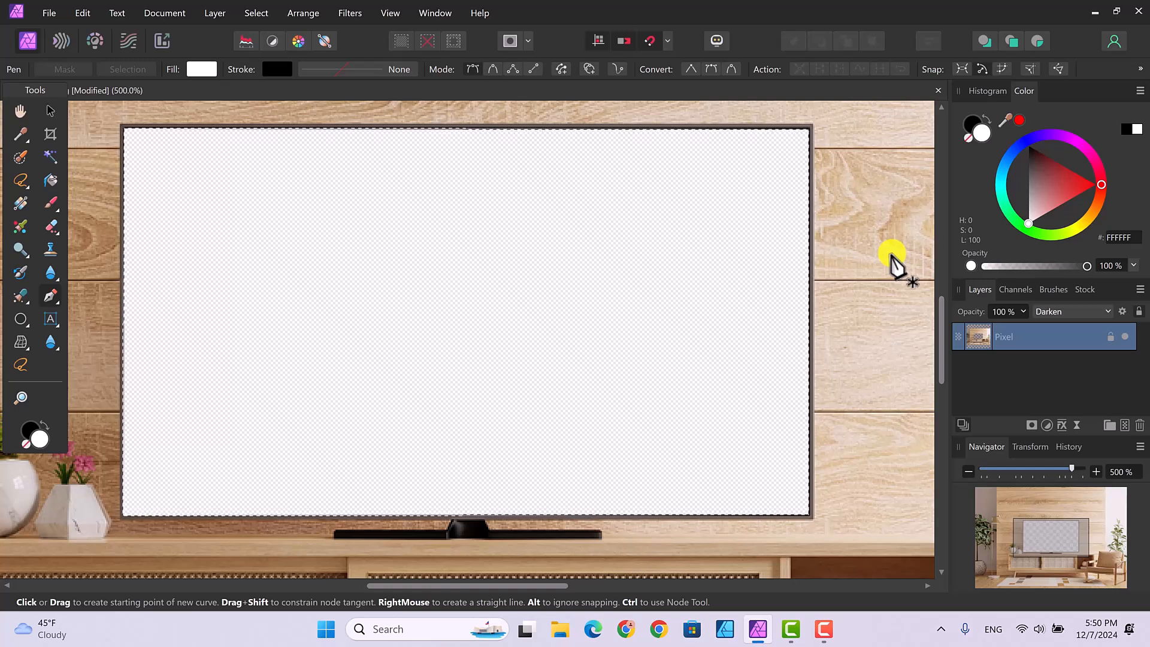
click(256, 13)
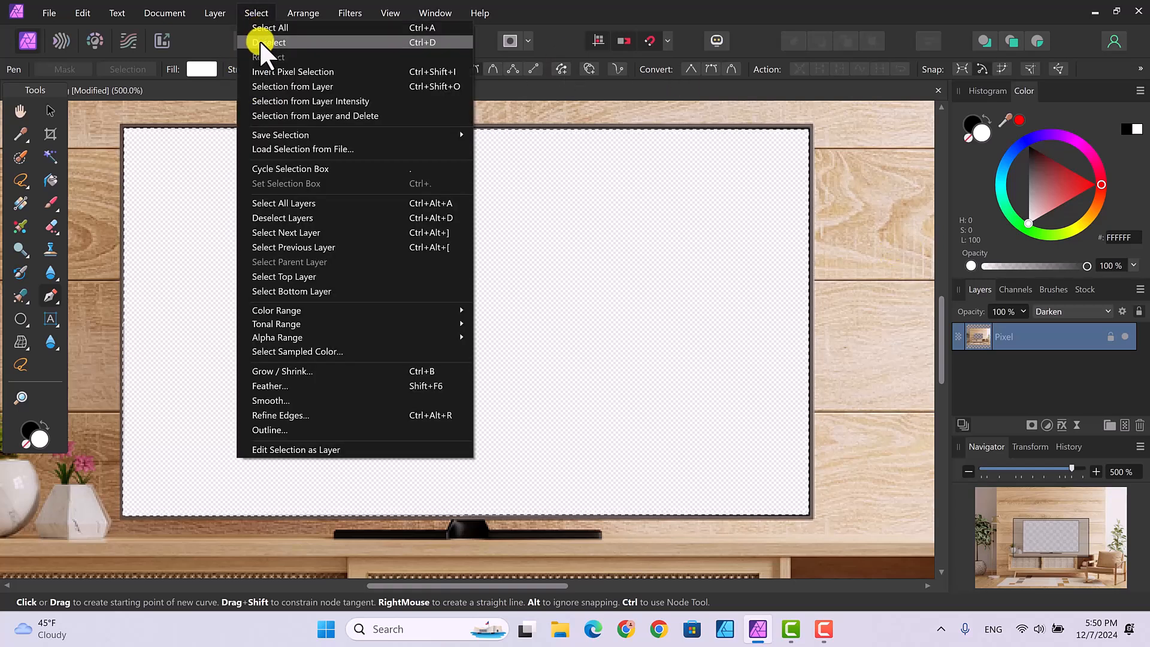
click(260, 40)
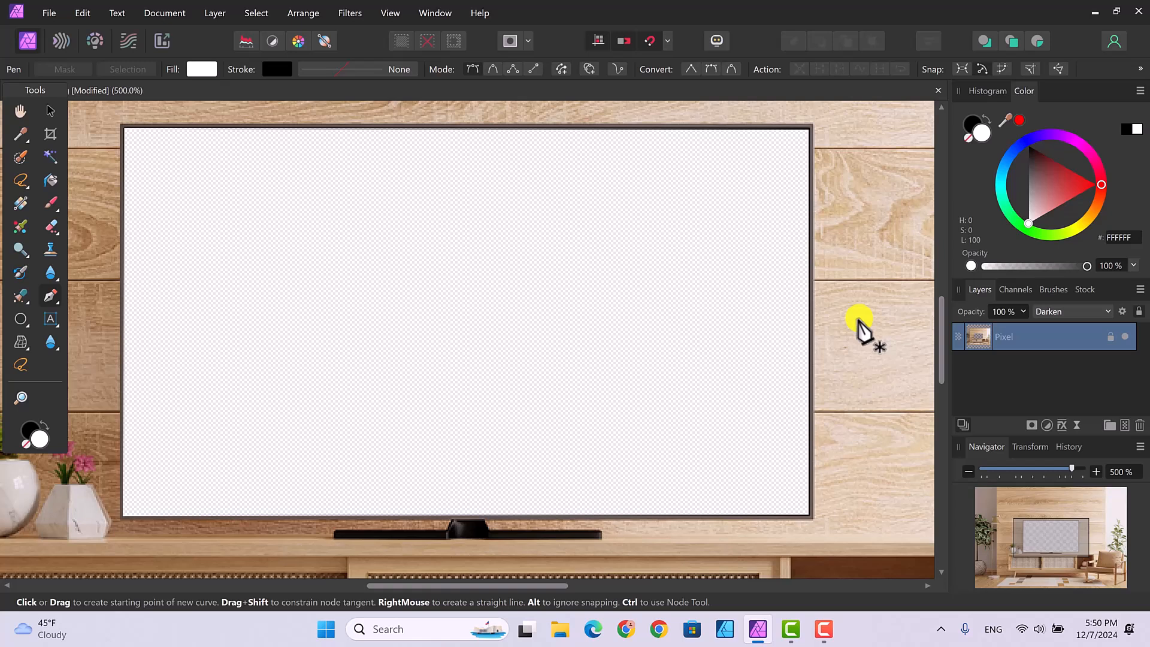
Export the document as a template named TV flat screen into the TV templates folder on the Desktop
key(ctrl+minus)
key(ctrl+minus)
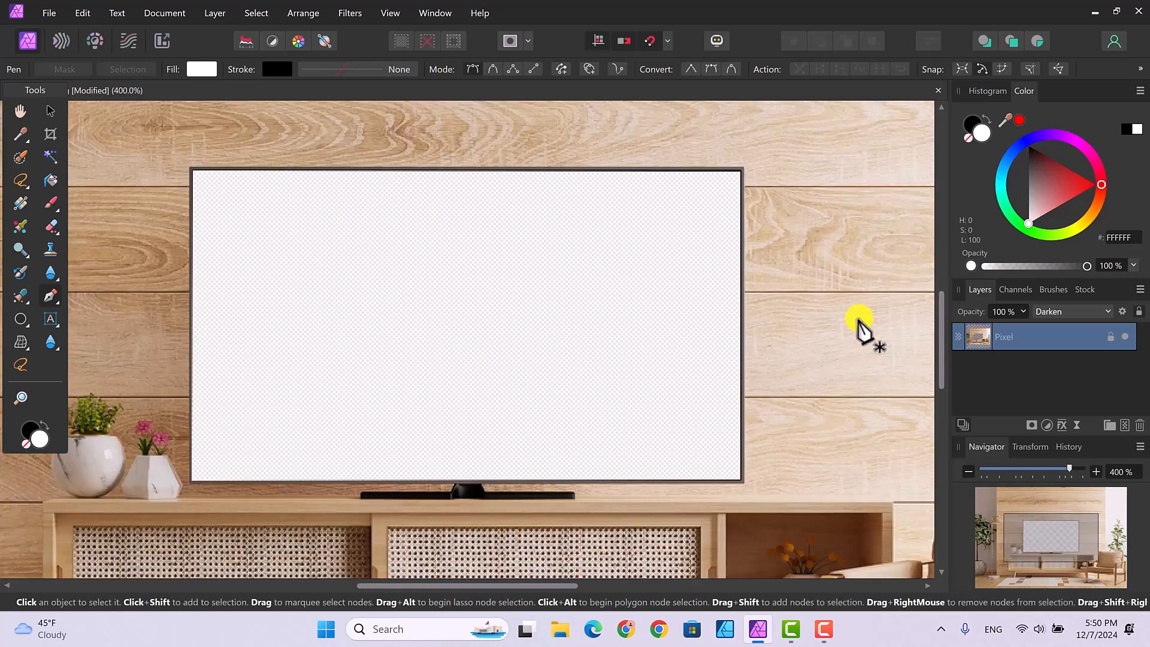
key(ctrl+minus)
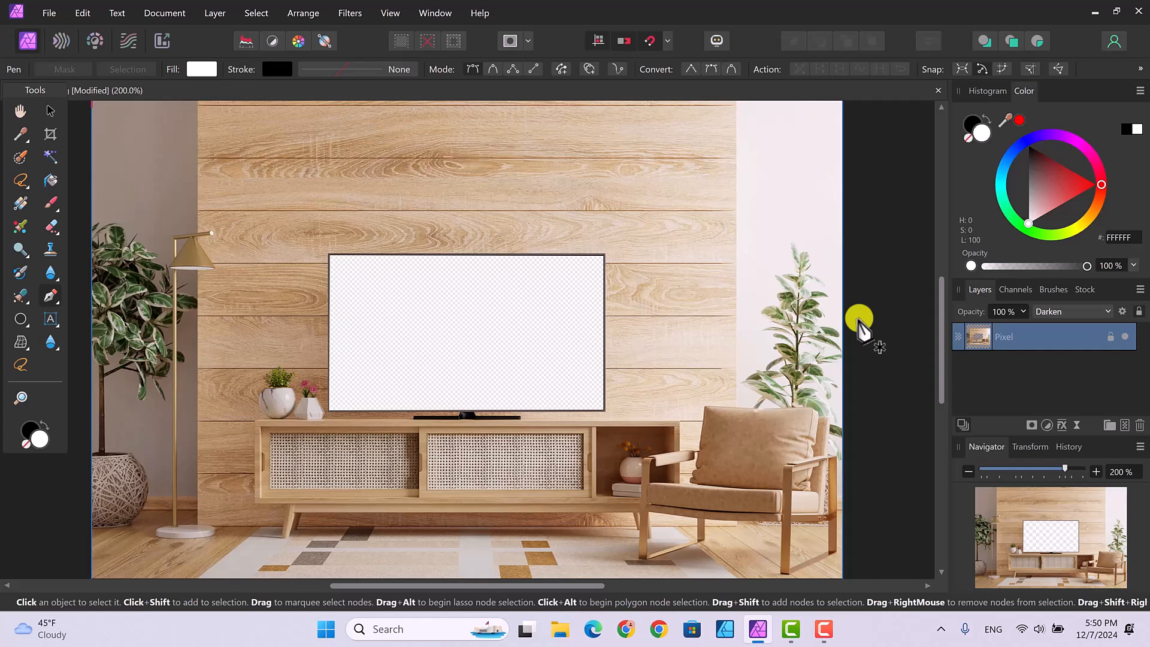
key(ctrl+minus)
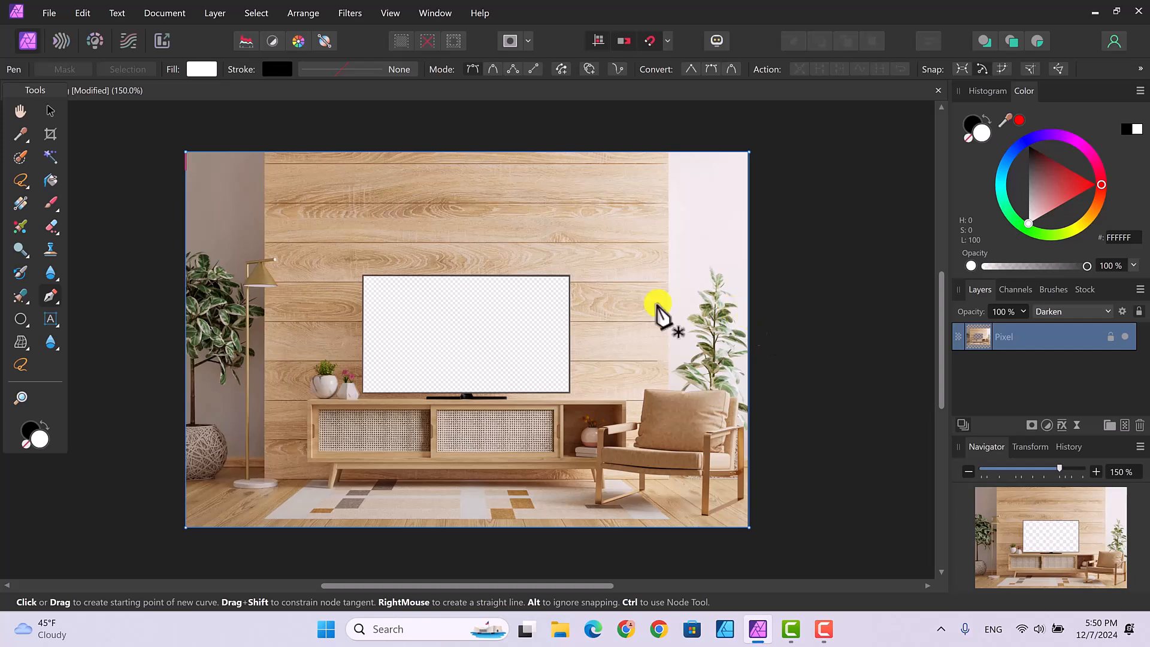
click(51, 108)
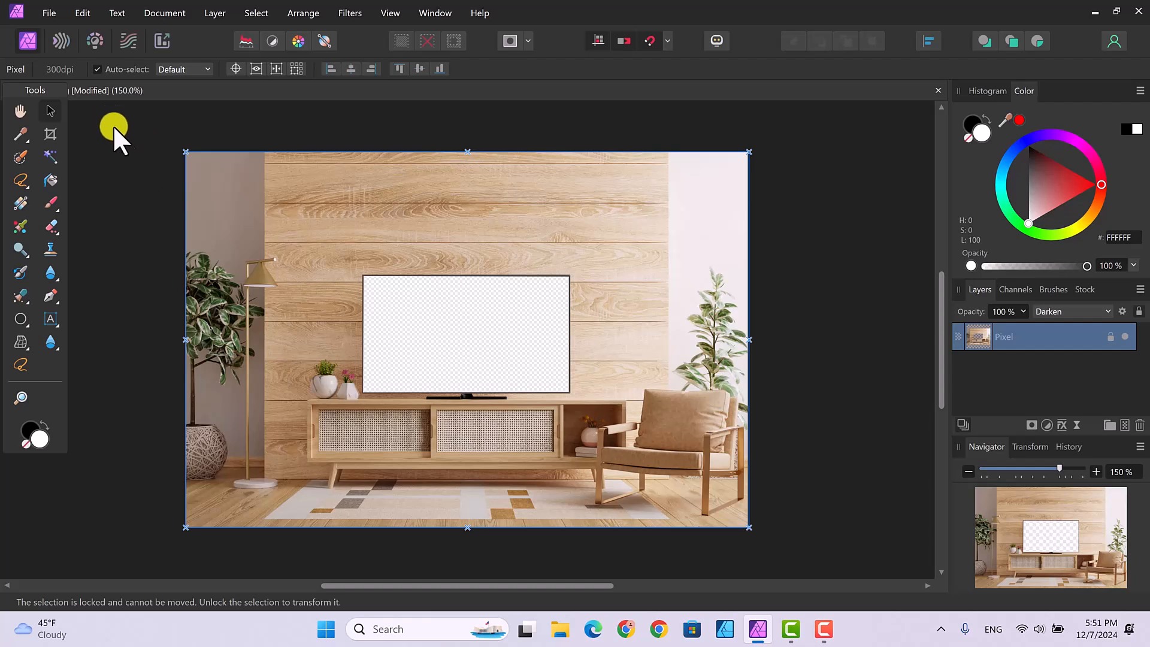
click(49, 13)
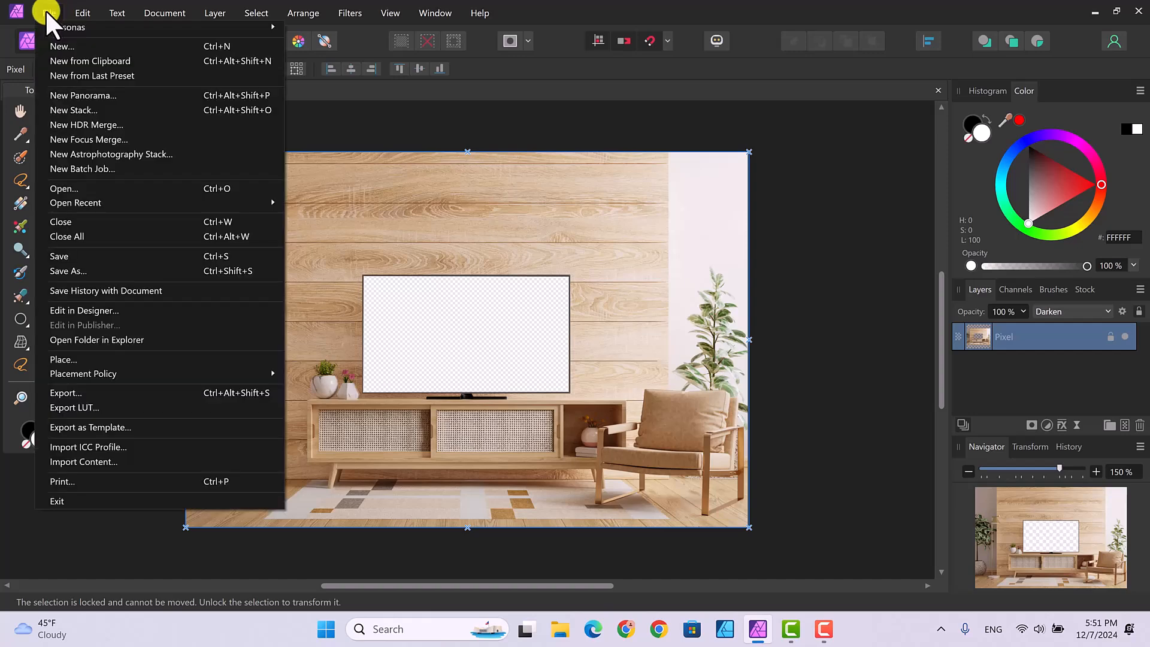
click(70, 423)
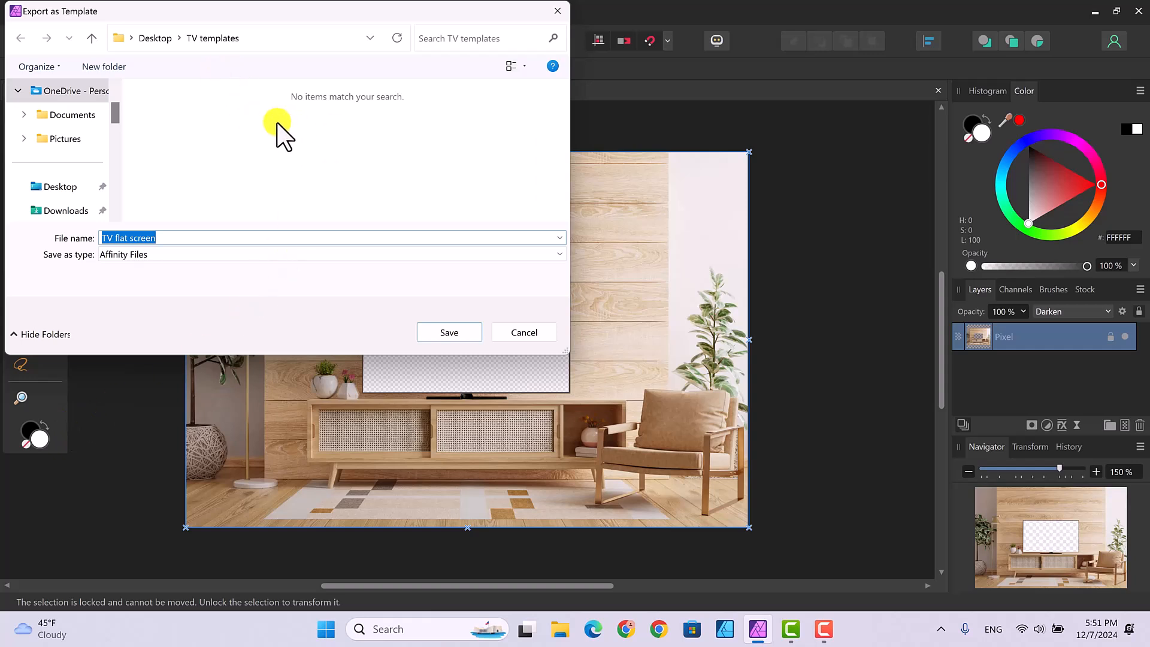
click(150, 39)
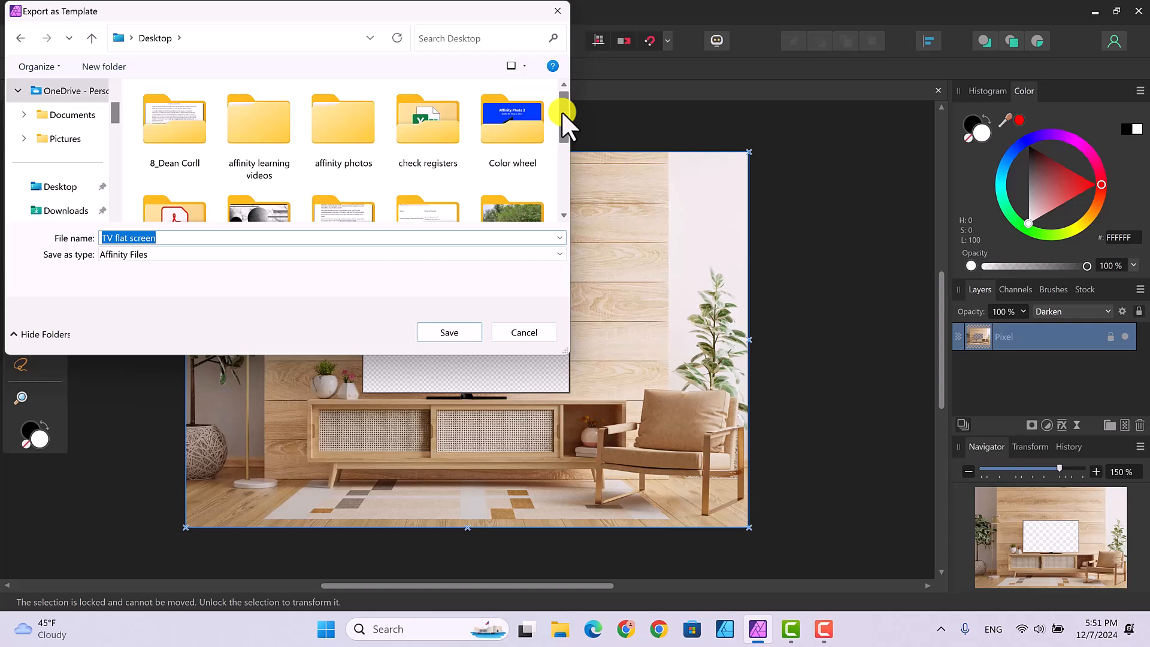
drag(562, 110, 575, 195)
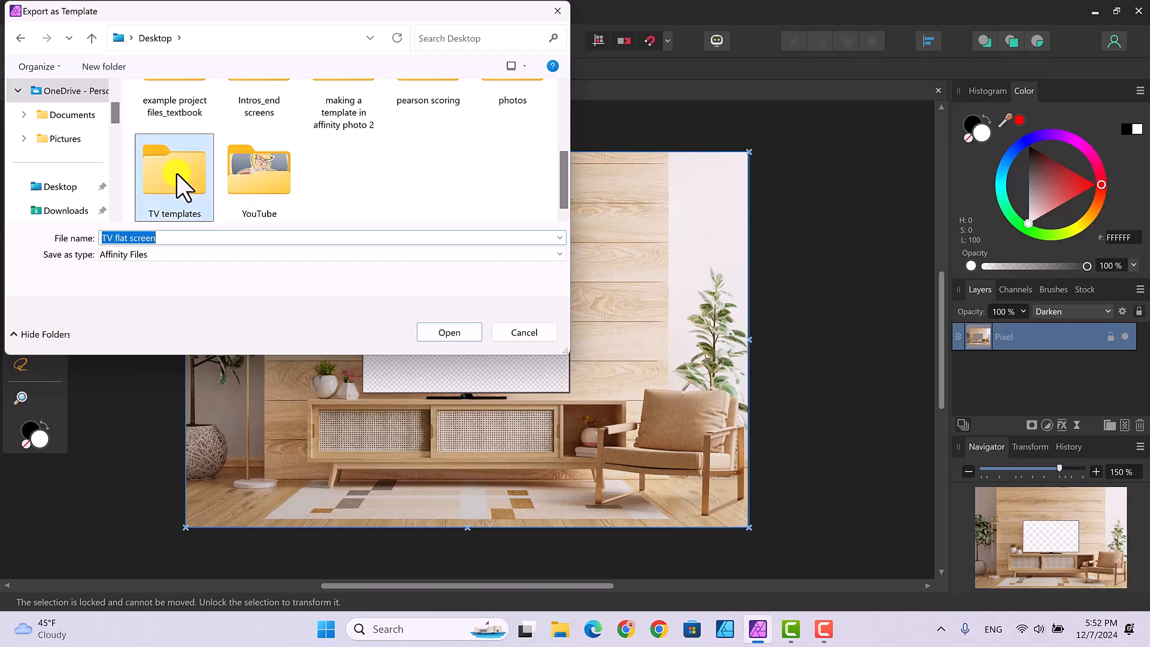
double_click(177, 174)
click(446, 333)
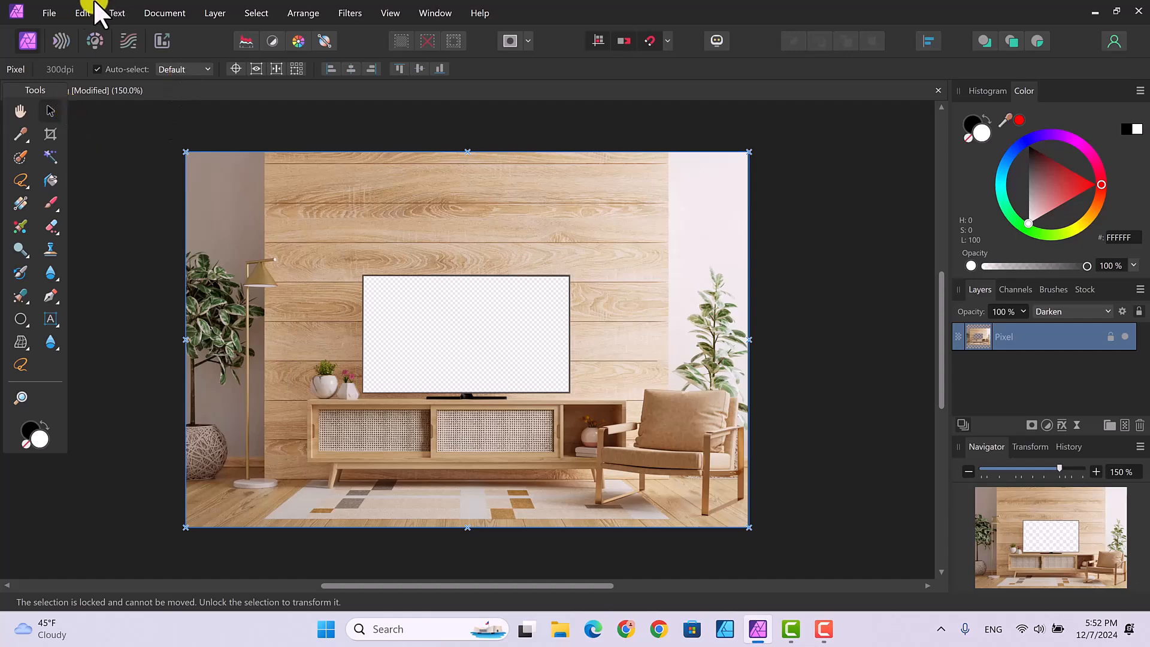
Close the TV flat screen.jpg document without saving its changes
click(47, 12)
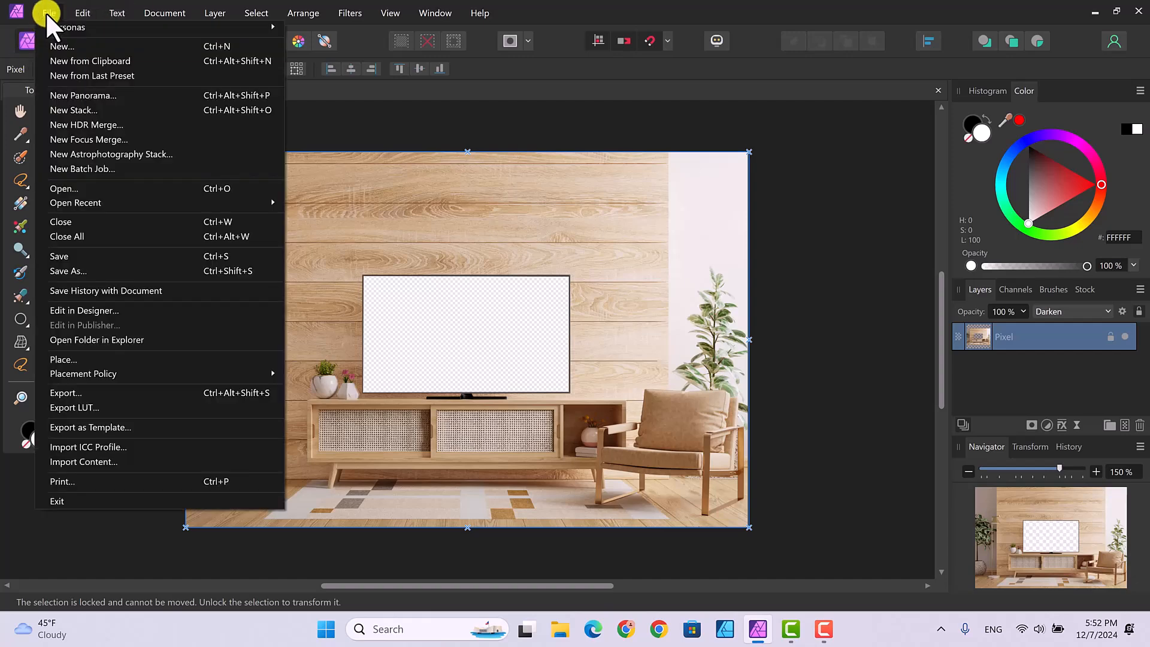
click(63, 221)
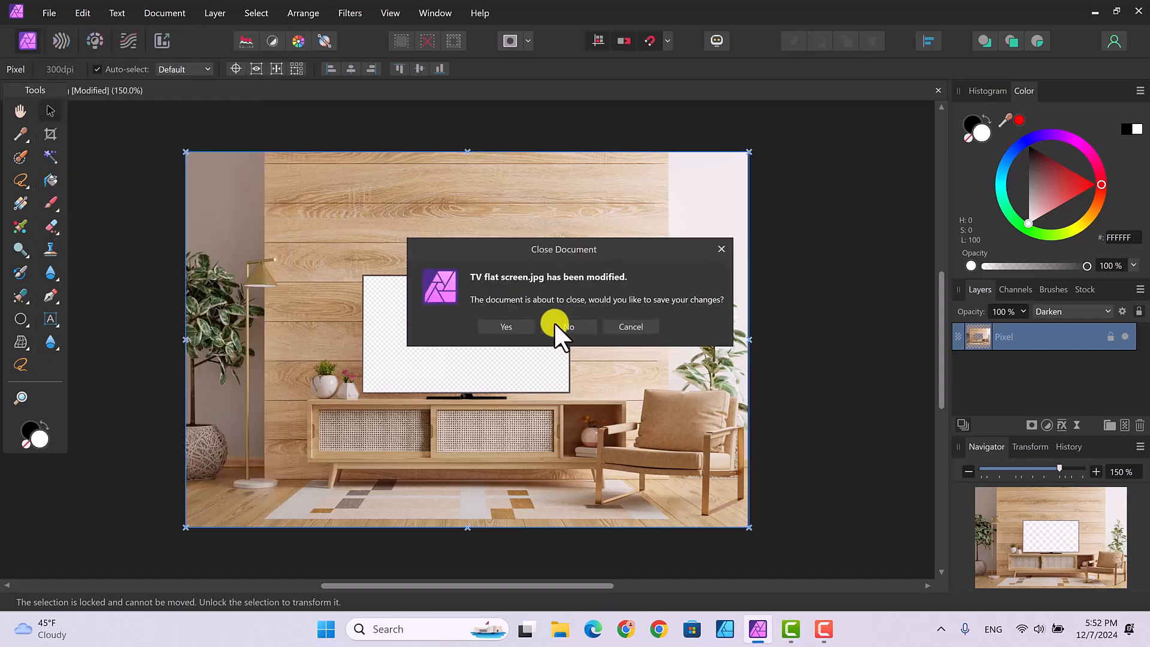
click(560, 325)
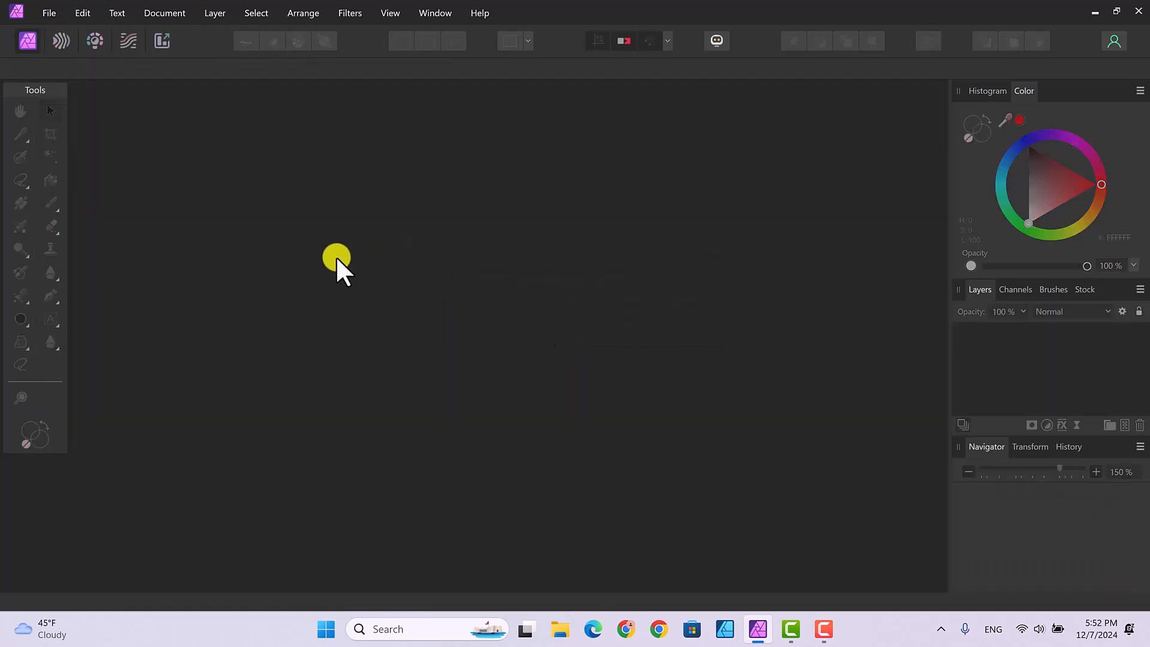
Add the TV templates folder from the Desktop to the template folders of the New Document dialog
click(49, 12)
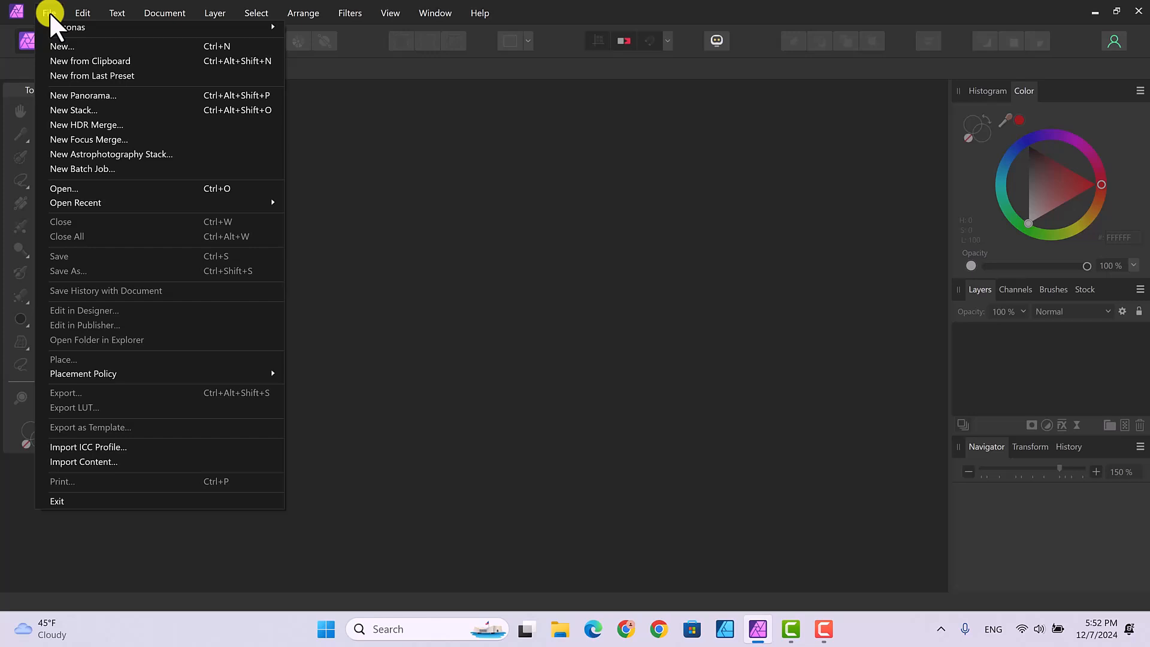
click(59, 42)
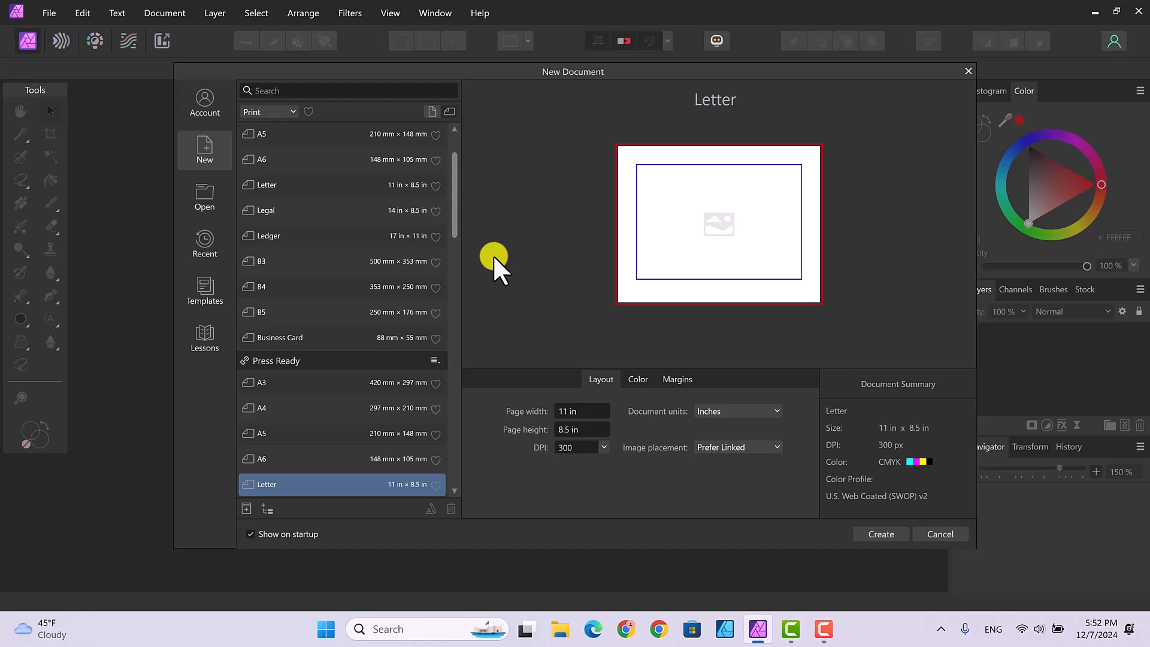
click(203, 286)
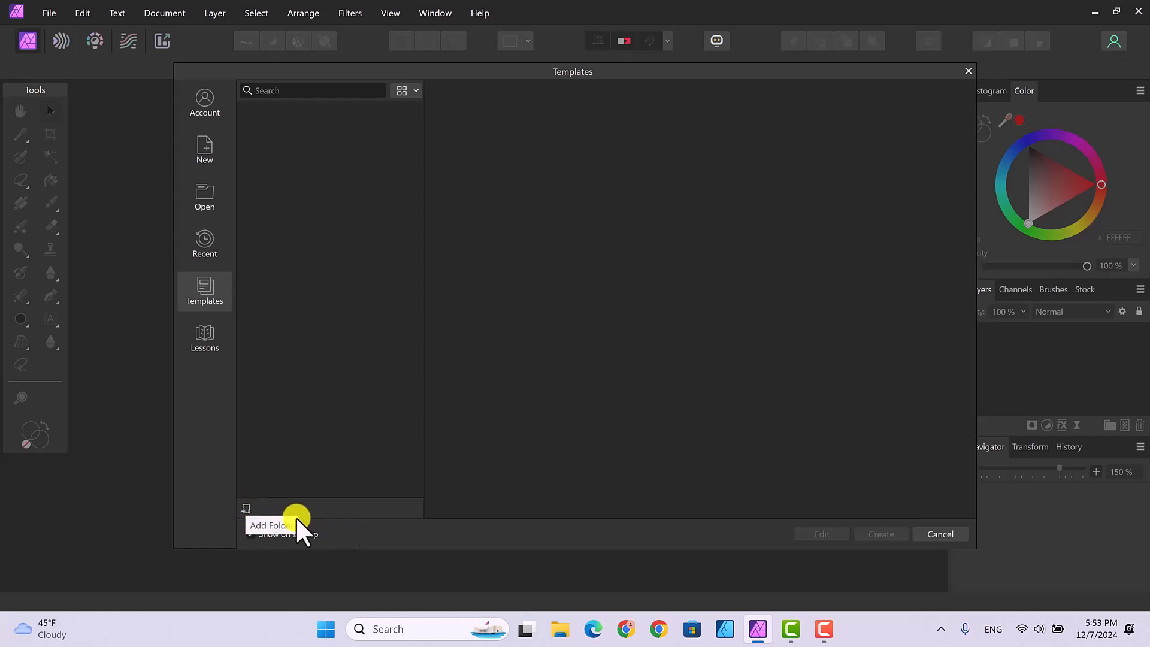
click(245, 506)
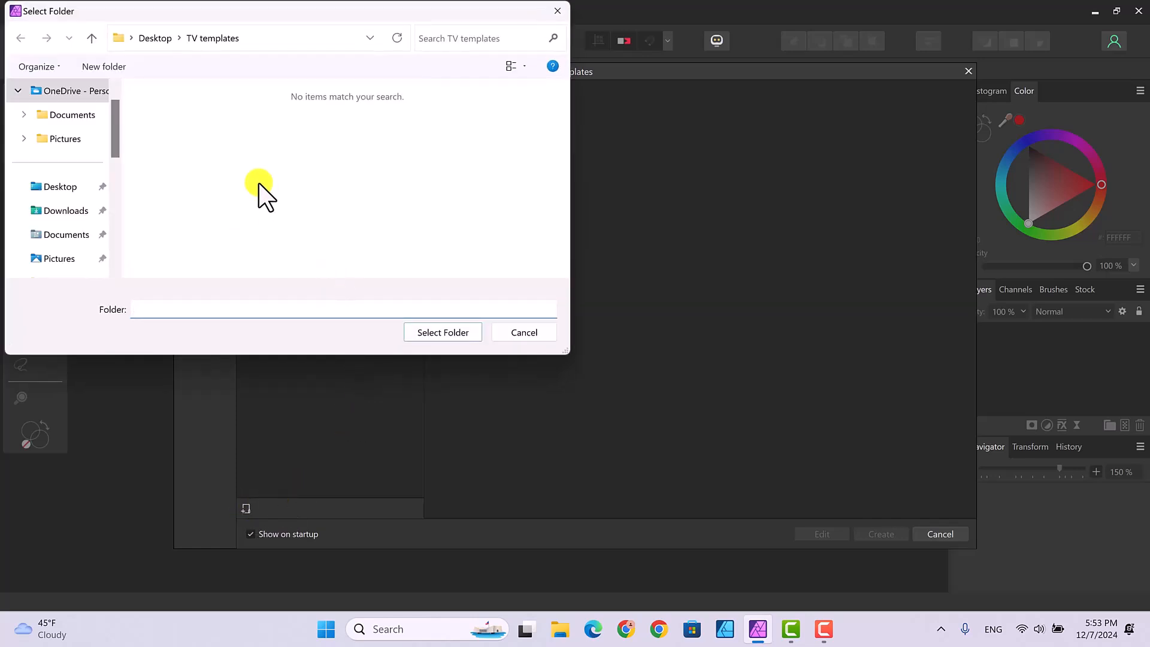
click(60, 188)
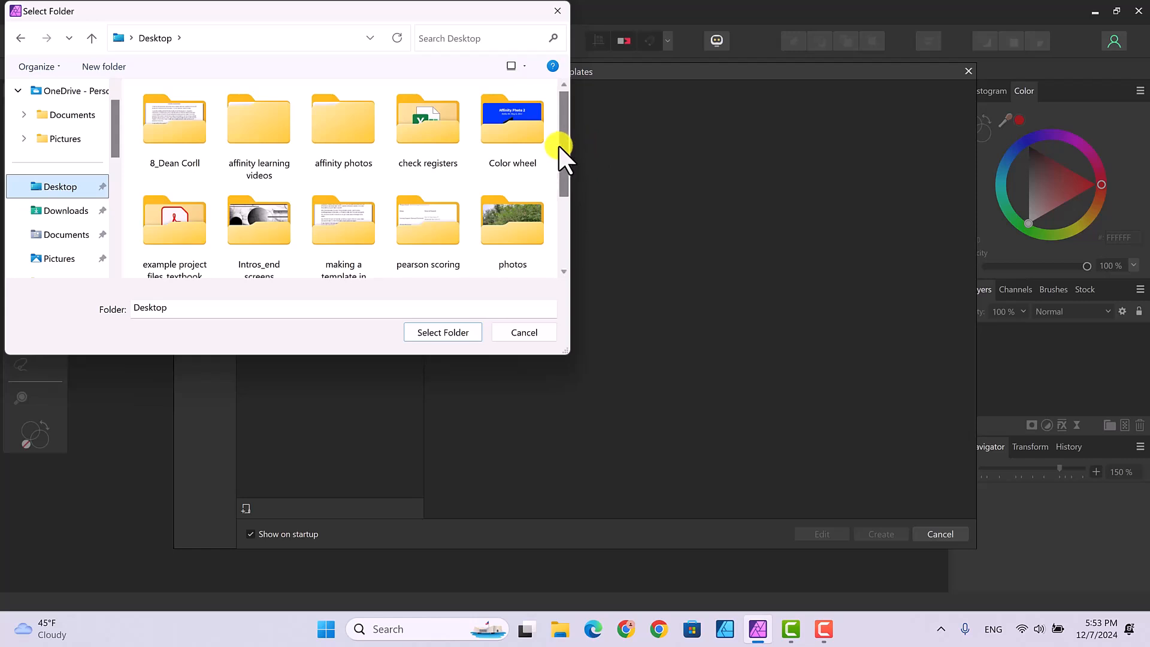
drag(563, 148, 565, 220)
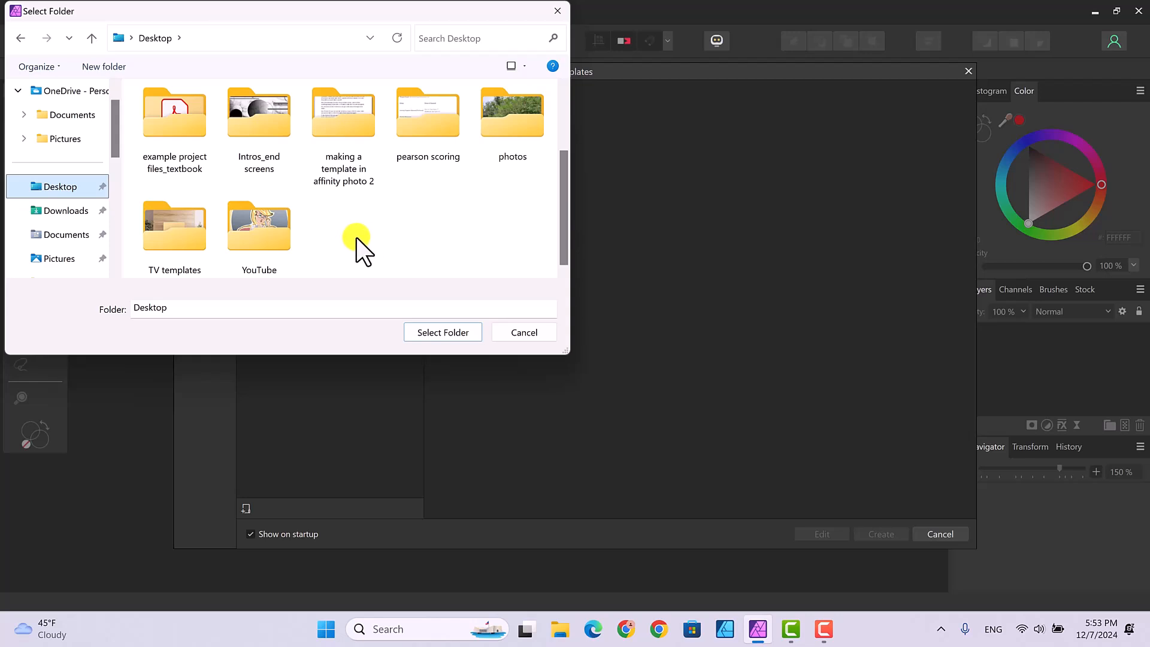
click(174, 236)
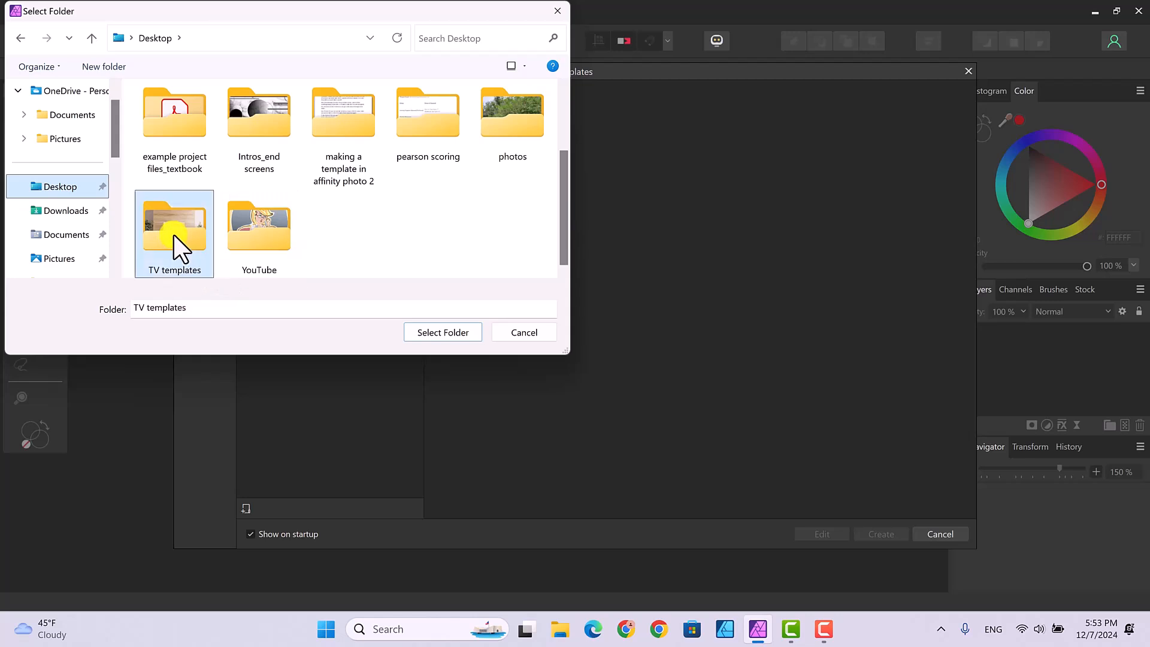
click(443, 332)
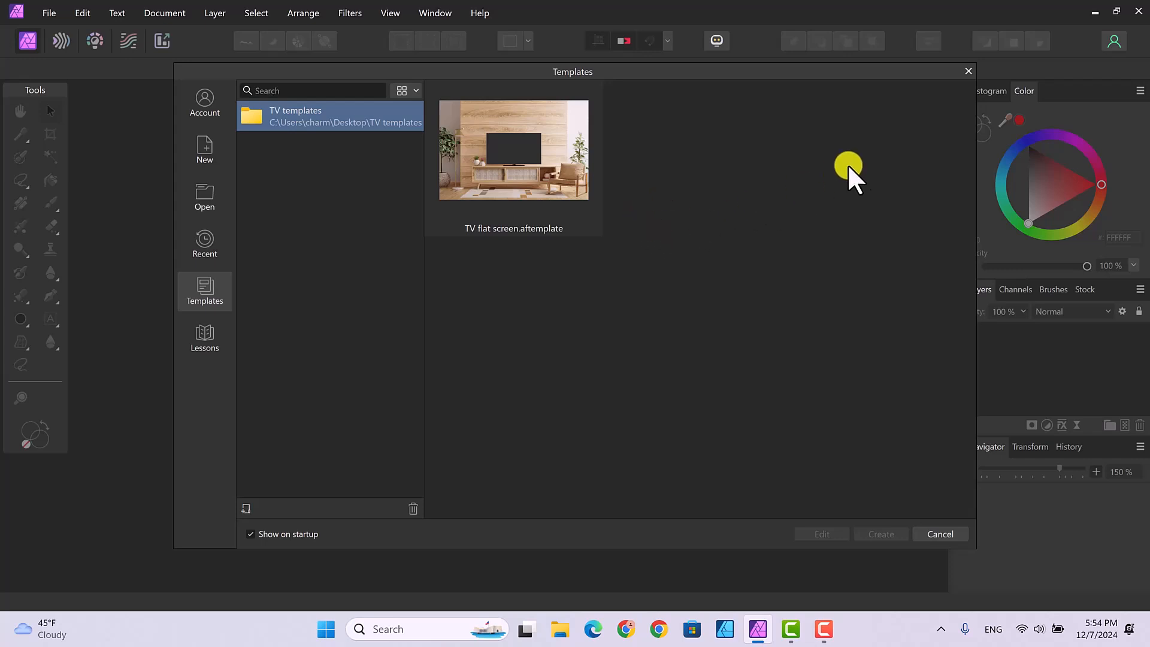
Create a document from the TV flat screen template and export it at 1254 × 836 px as a PNG named tv screen on the Desktop
double_click(510, 147)
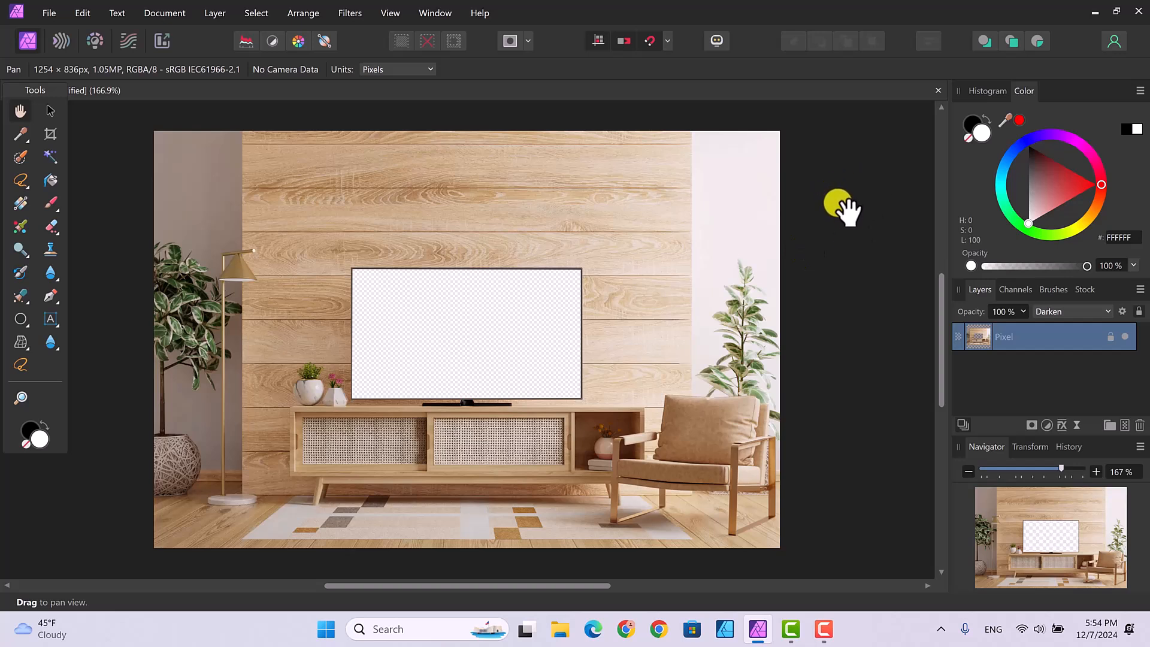
click(48, 12)
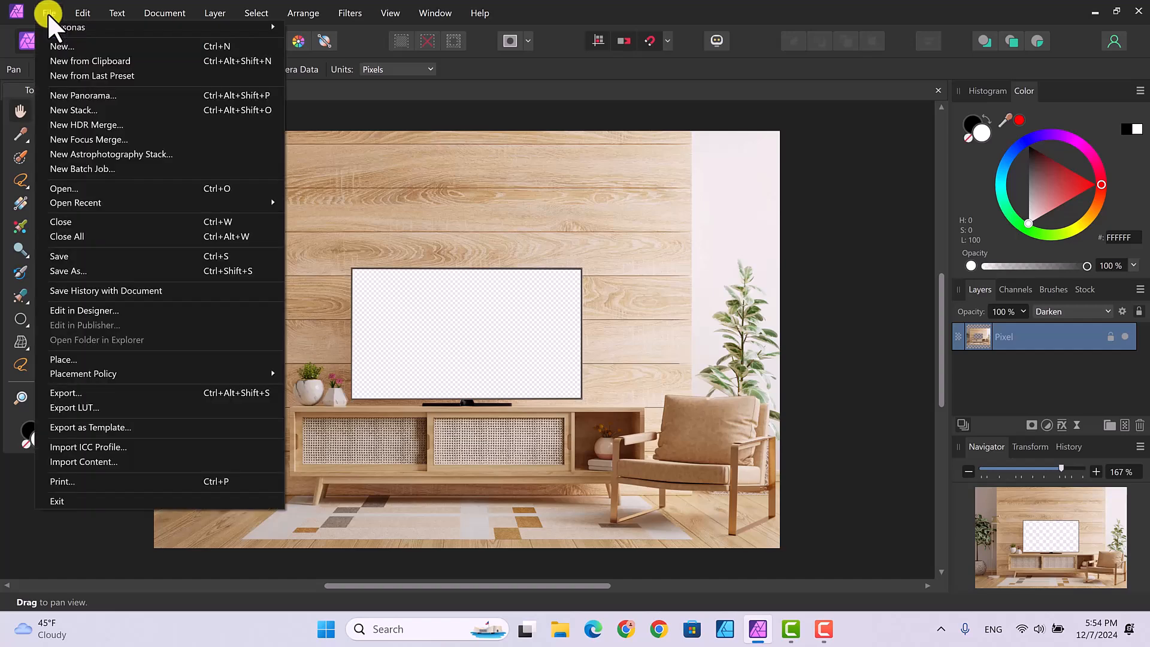
click(69, 393)
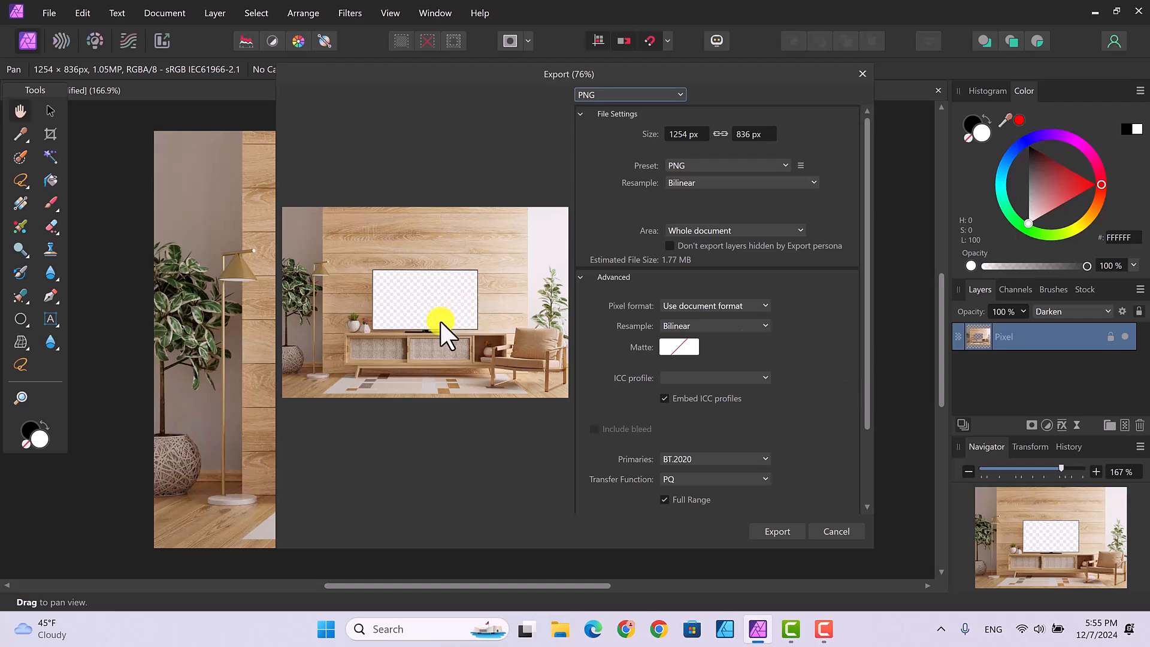
click(776, 531)
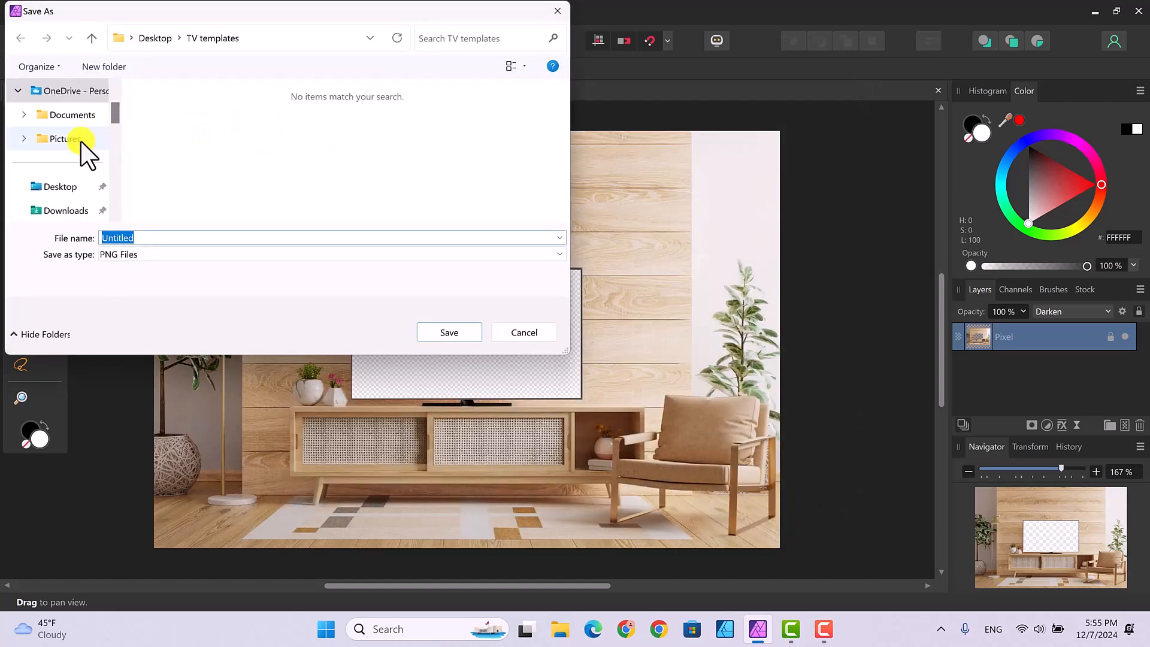
click(58, 186)
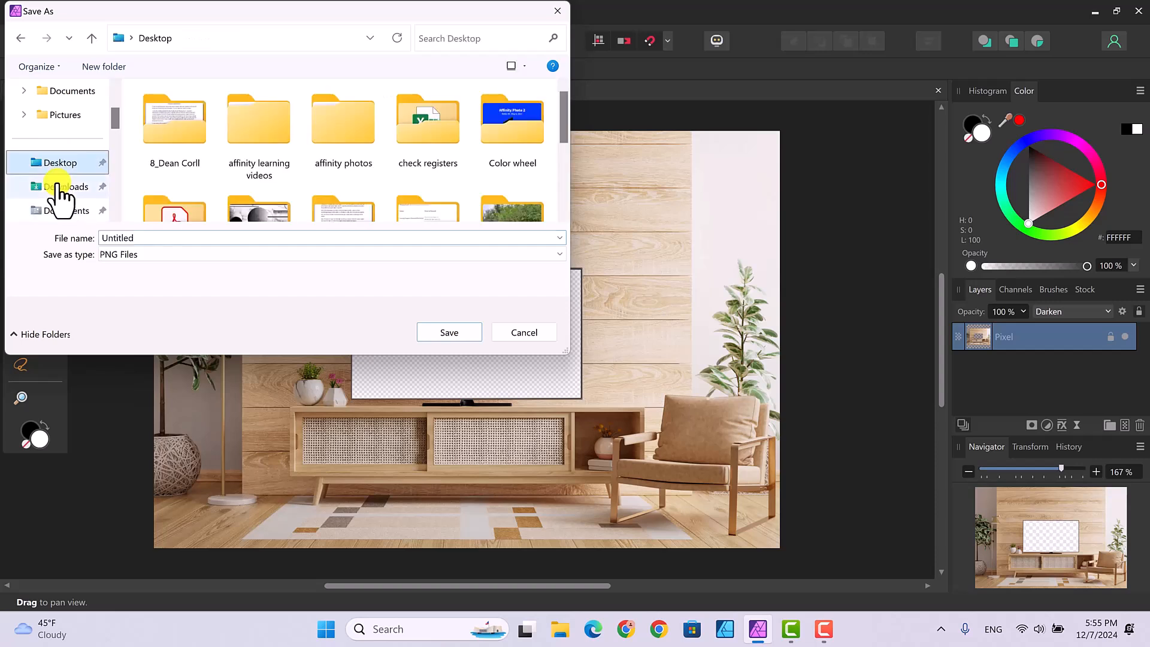
double_click(140, 237)
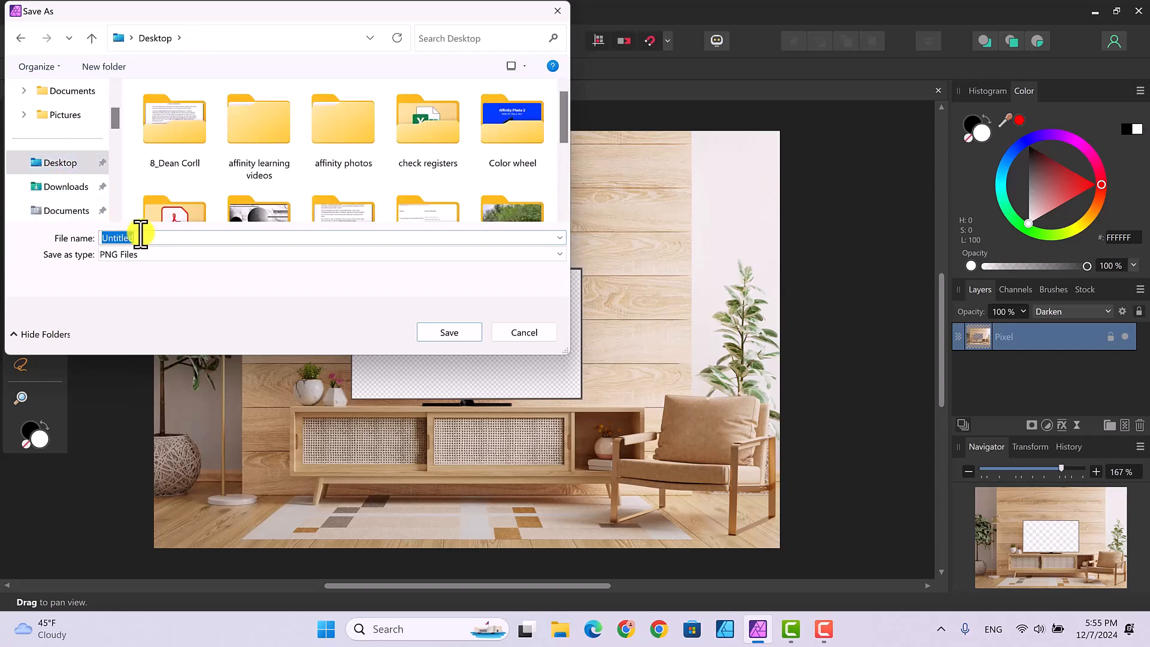
text(t)
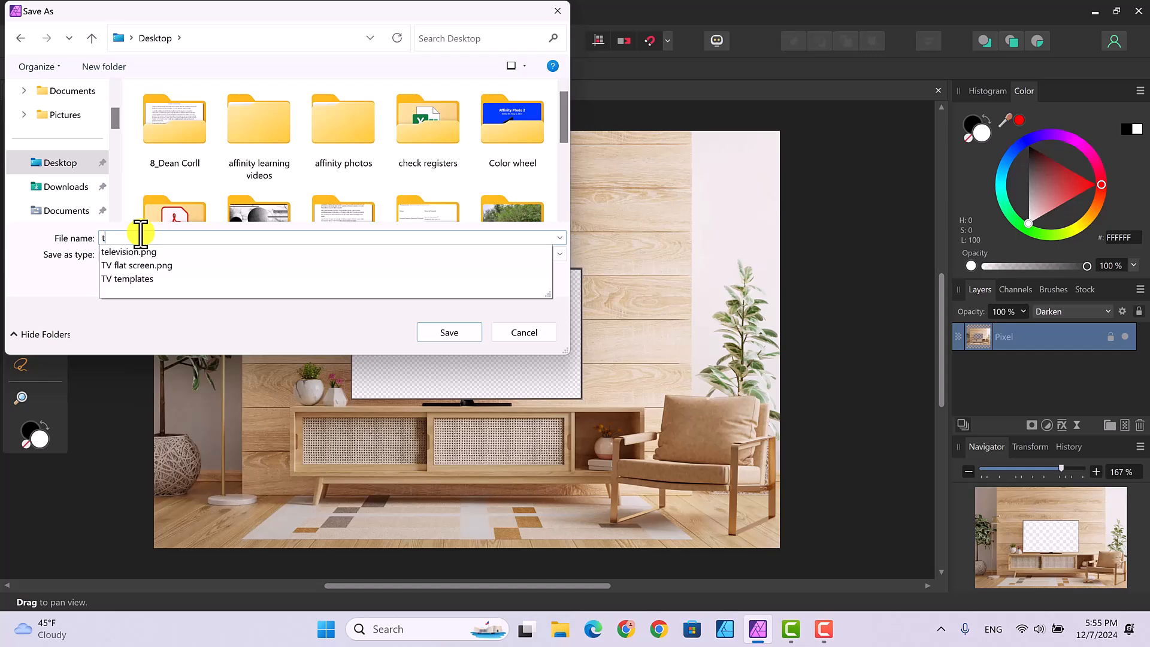
text(v scree)
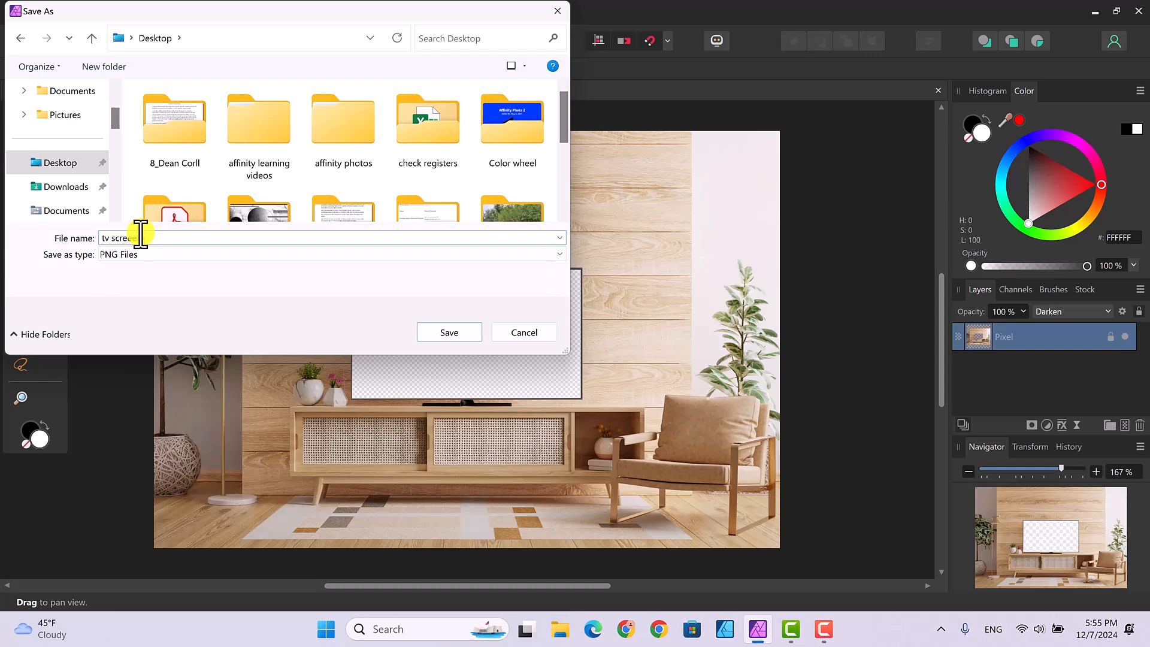
key(BackSpace)
click(449, 333)
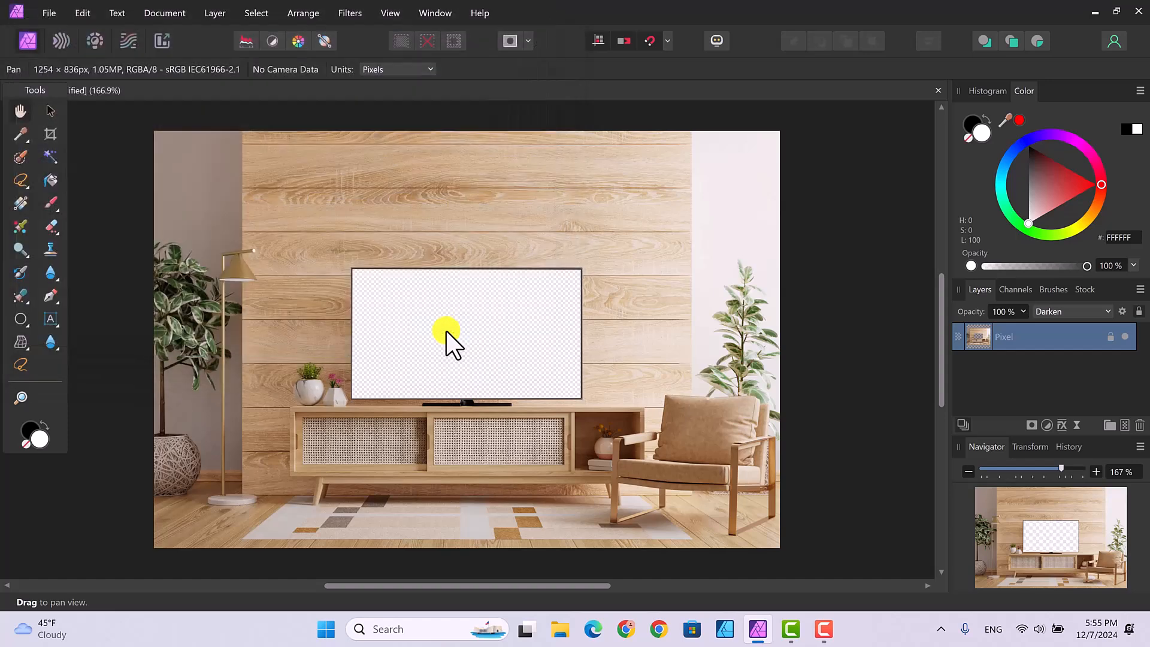
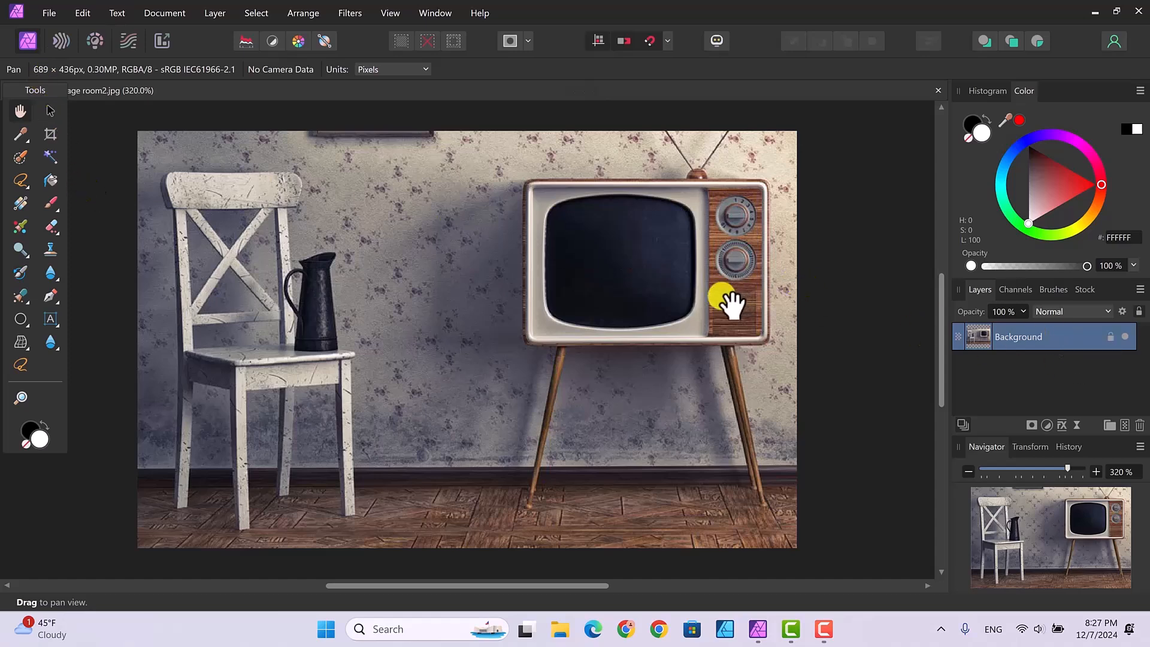
Start a Pen tool path at the upper-left corner of the vintage TV's dark screen and trace down its left edge
click(50, 111)
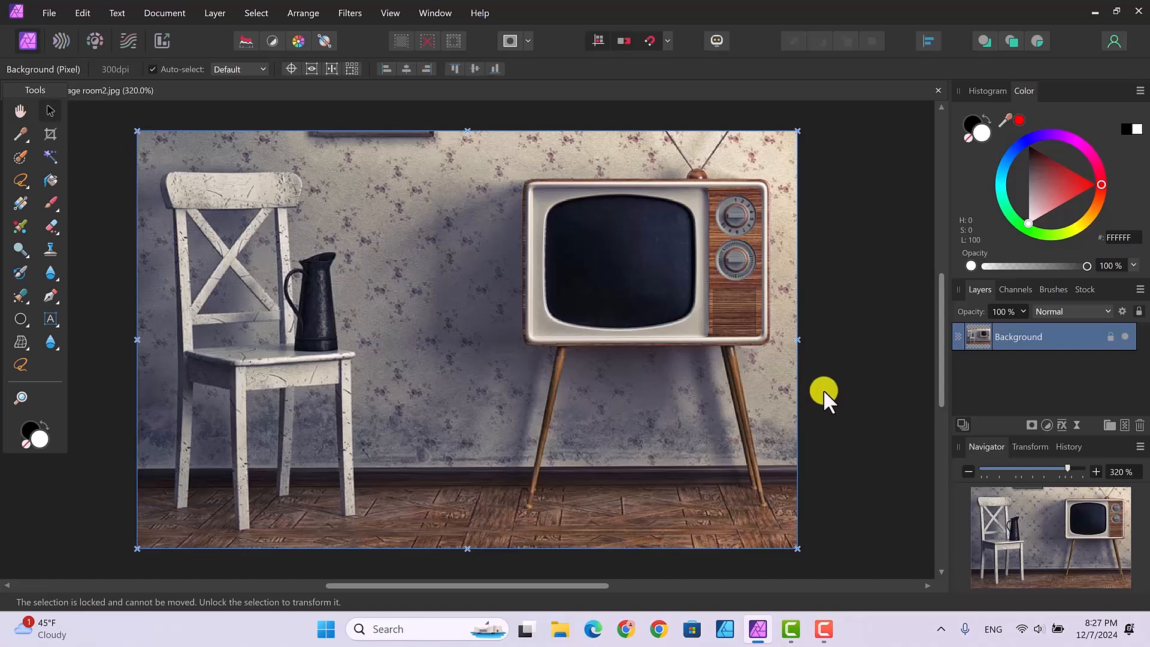
key(ctrl+plus)
key(ctrl+plus)
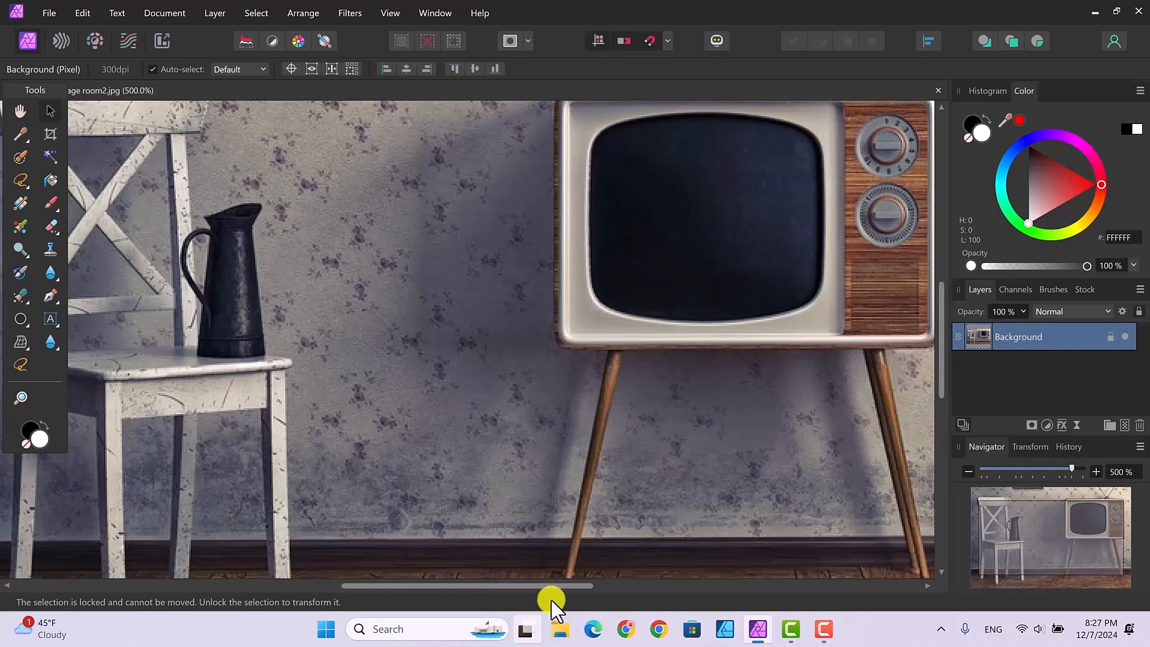
drag(558, 585, 675, 604)
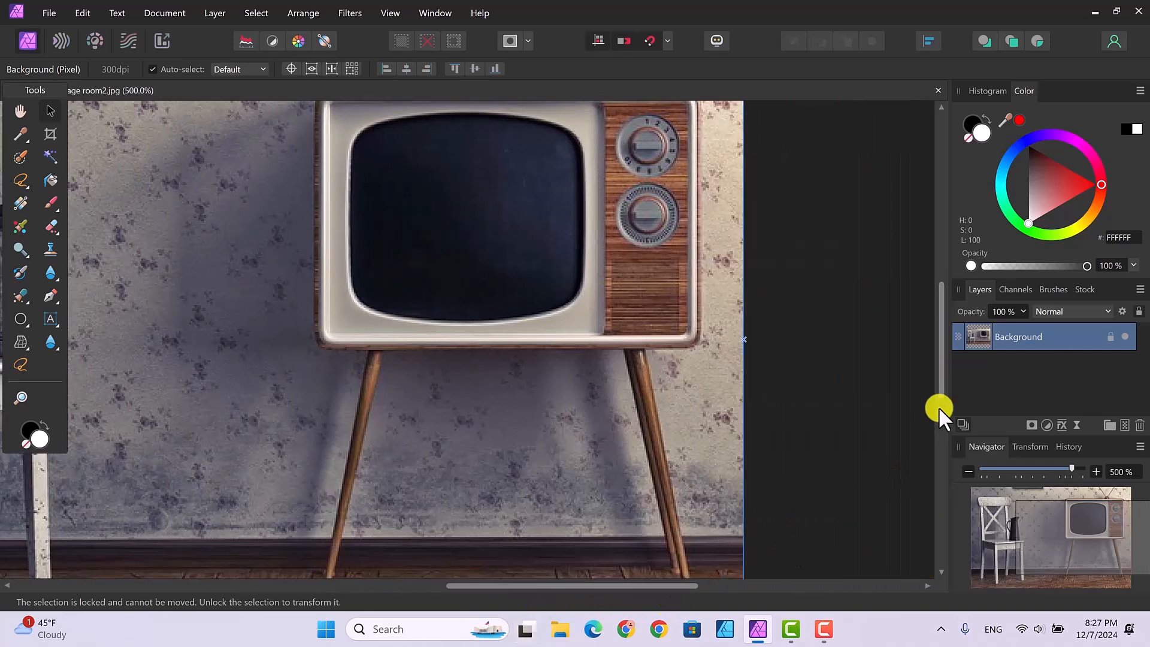
drag(939, 377, 839, 366)
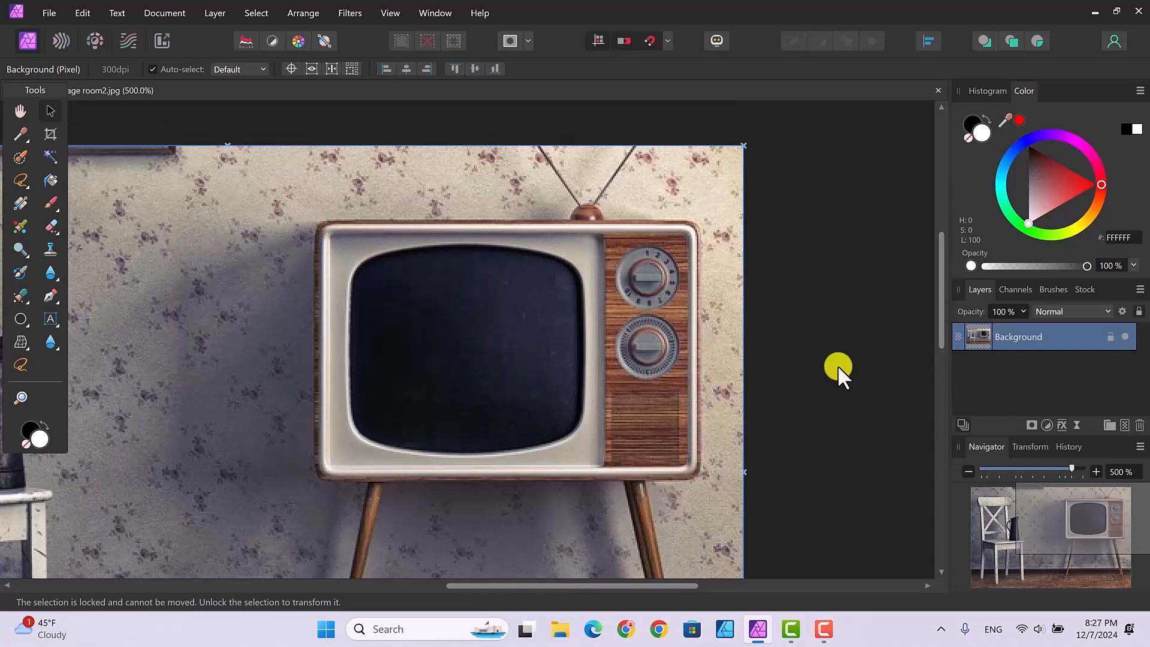
key(ctrl+plus)
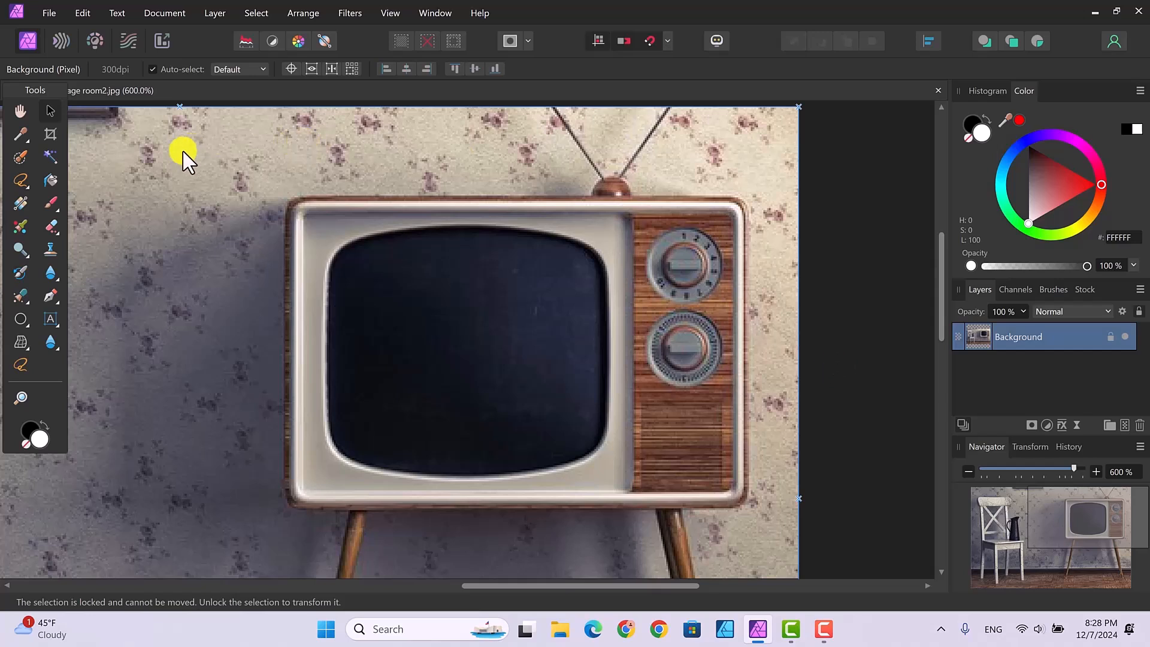
click(51, 292)
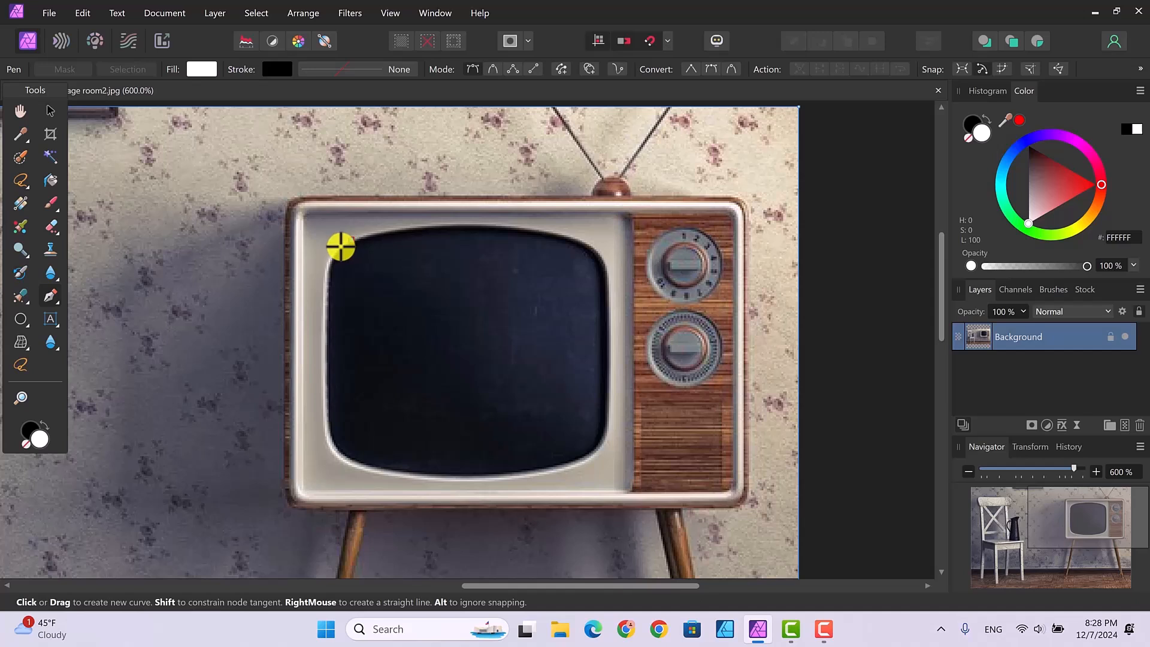
click(340, 246)
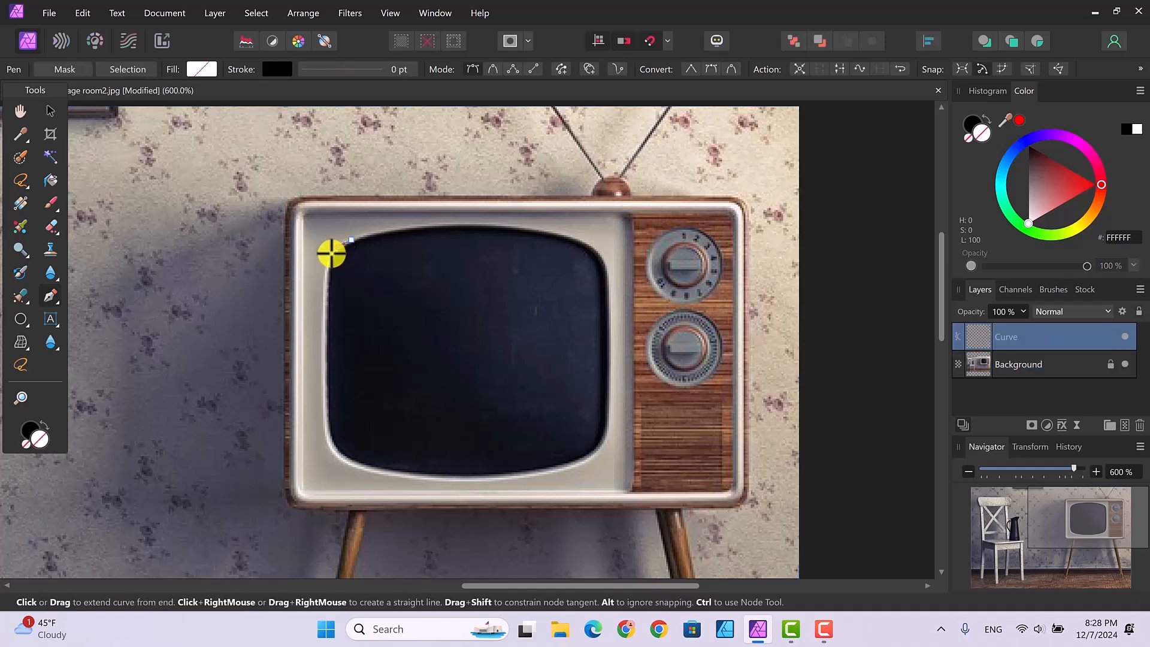
click(330, 259)
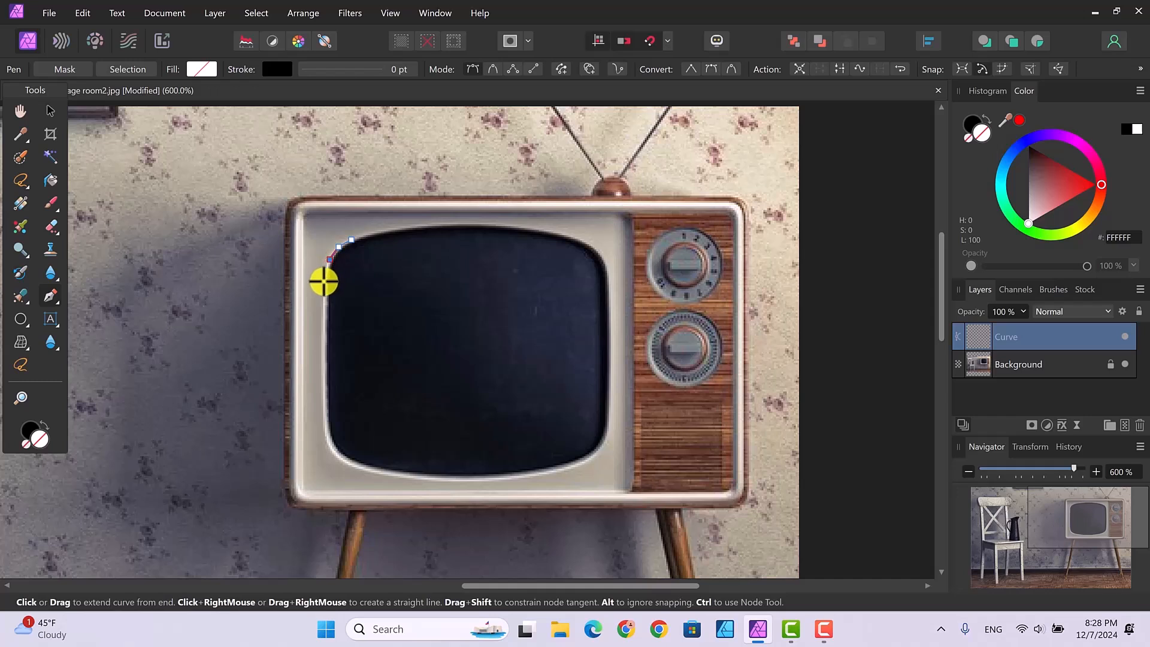
click(324, 281)
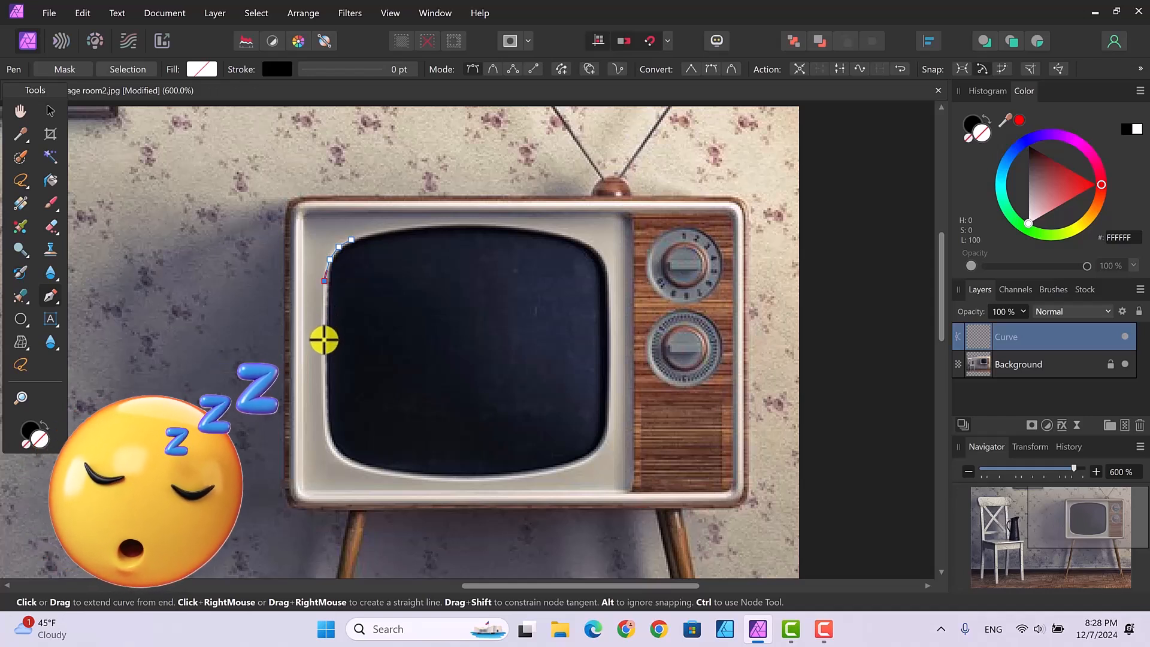
click(324, 340)
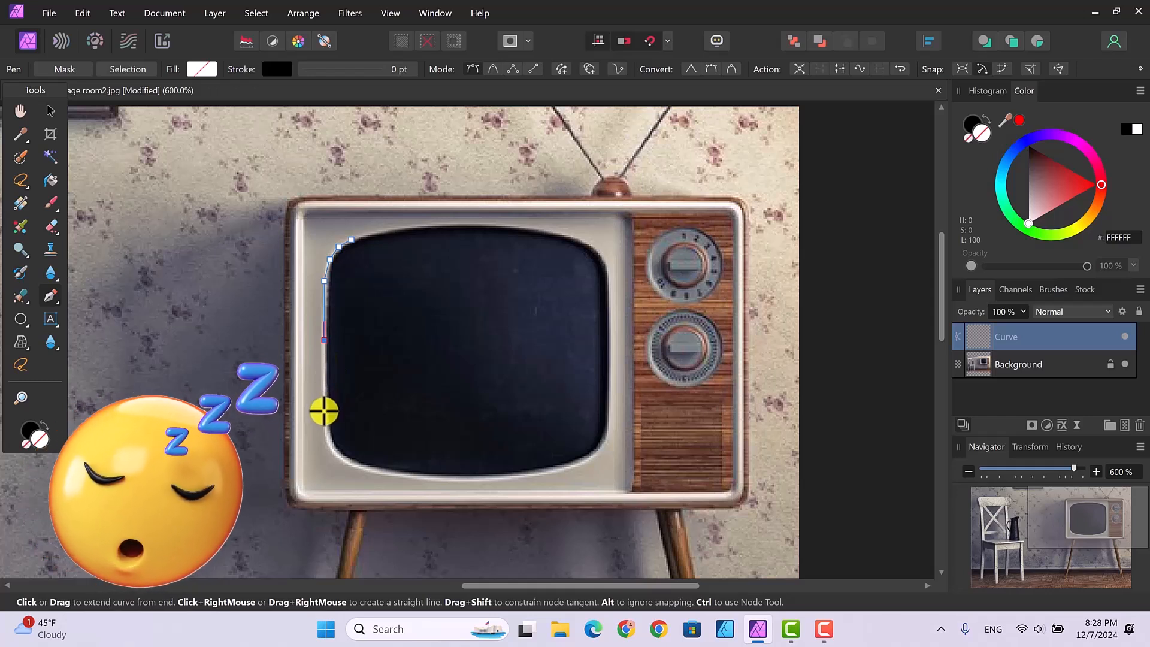
click(324, 412)
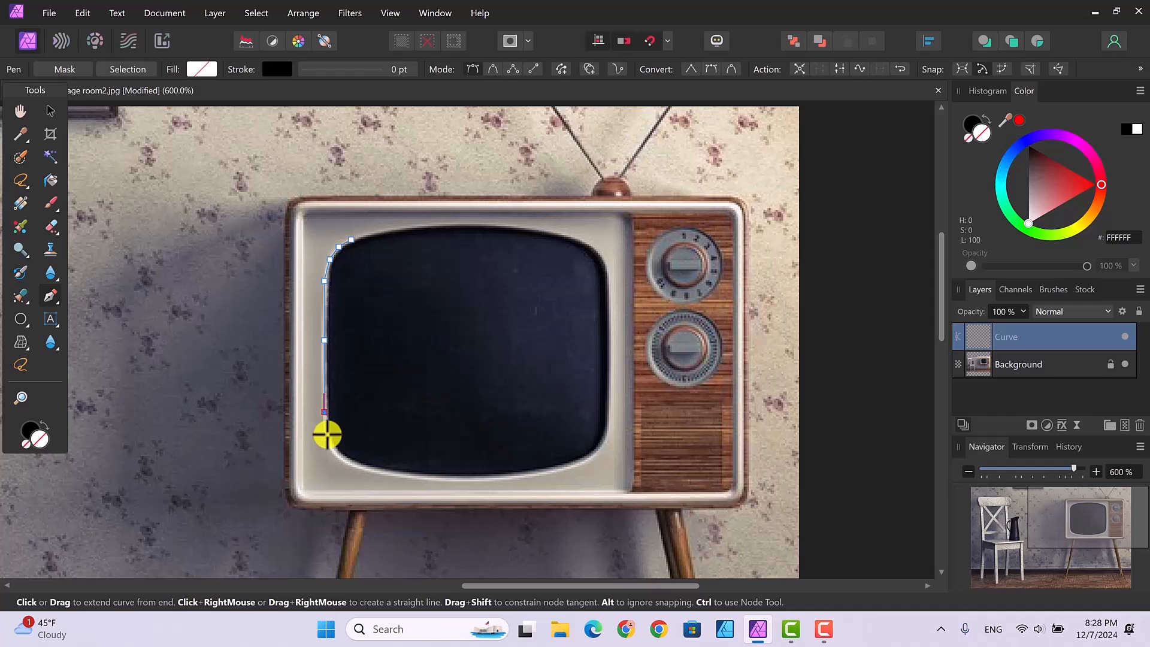
Continue the Pen path around the screen's lower-left corner and along its curved bottom edge to the lower-right corner
click(327, 434)
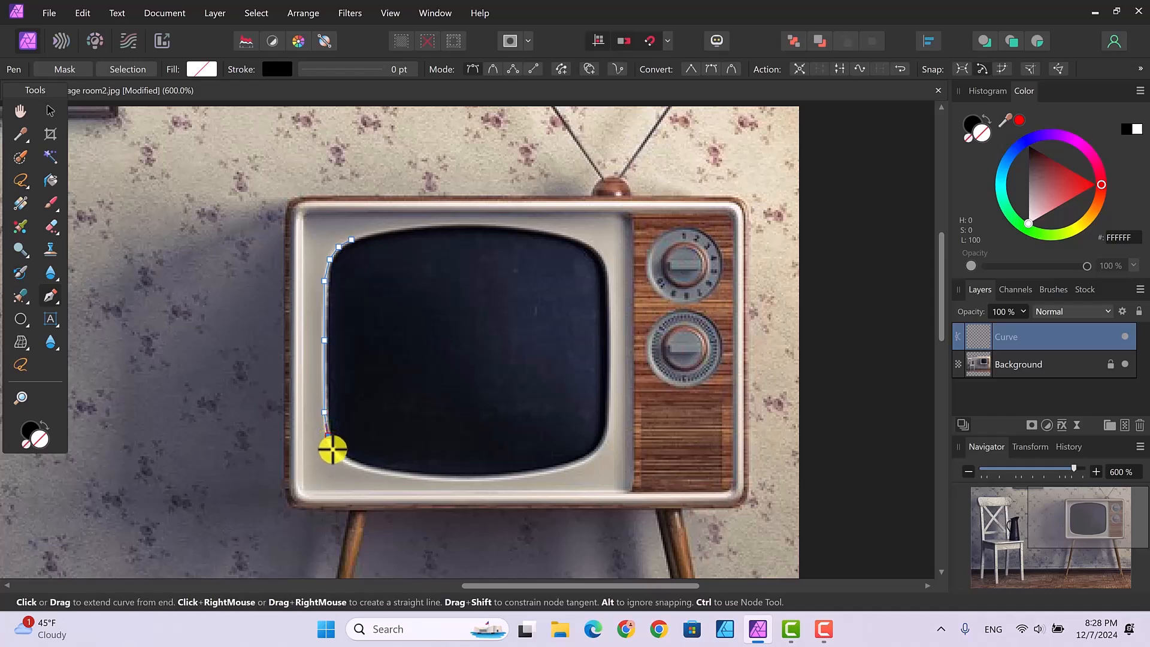
click(333, 449)
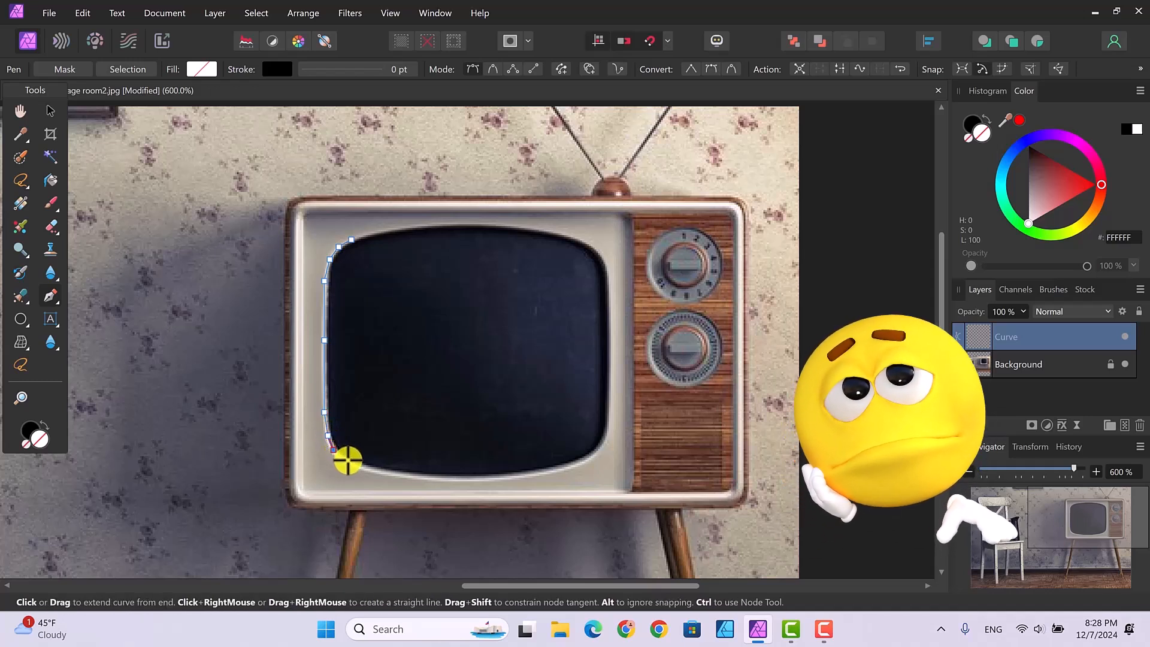
click(347, 461)
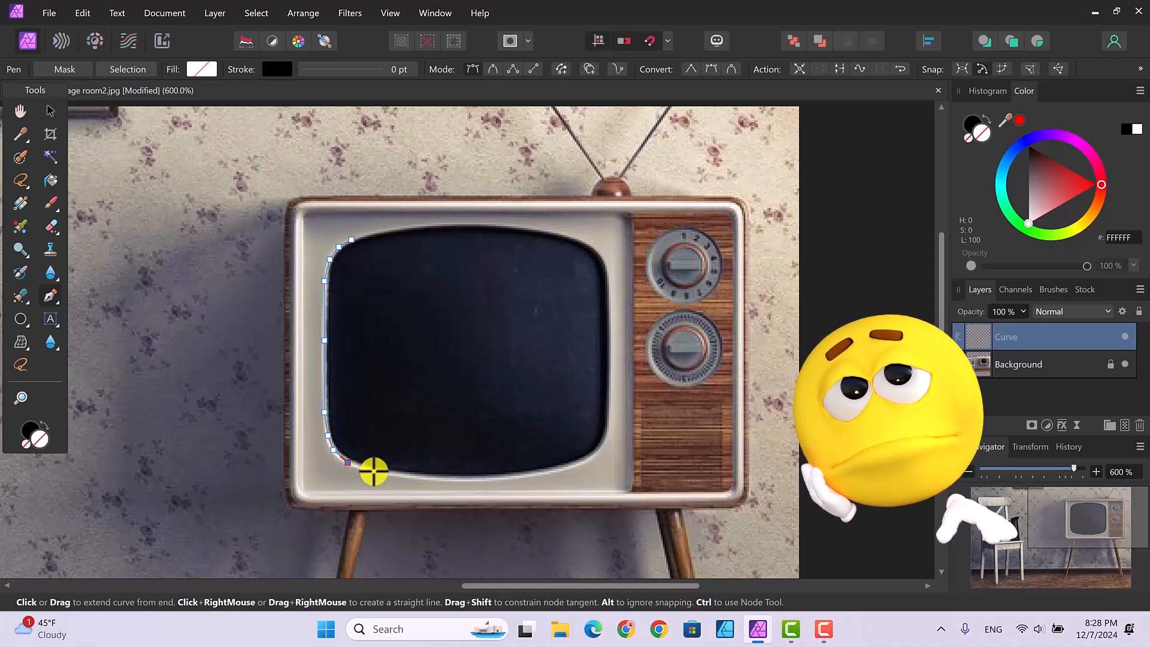
click(385, 473)
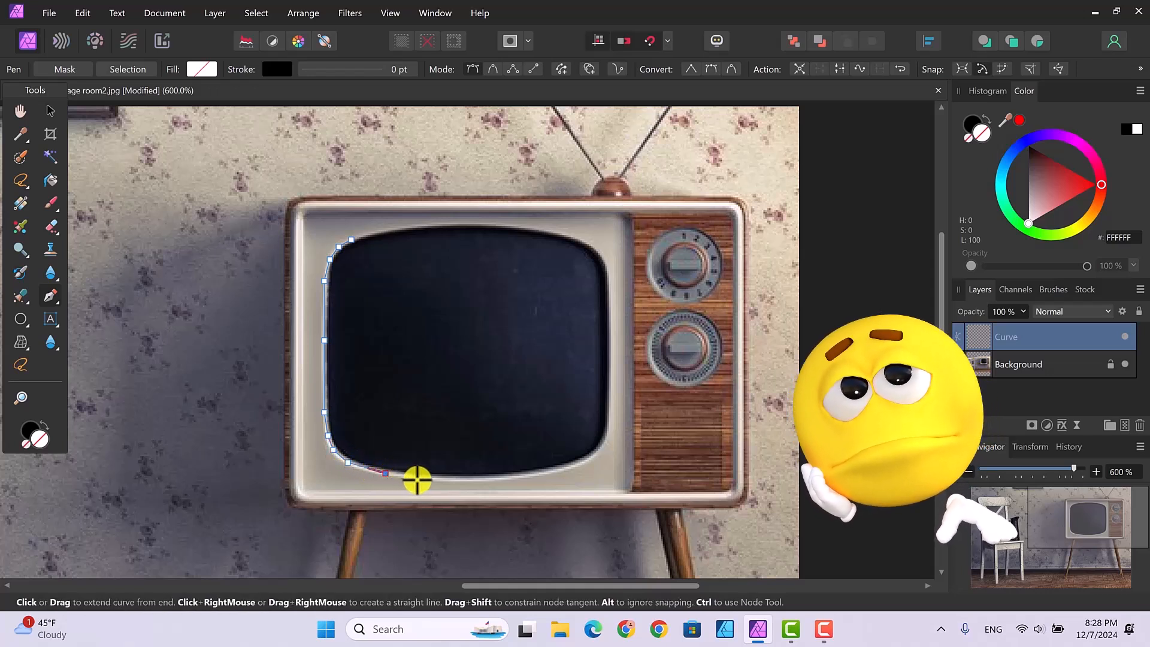
click(426, 480)
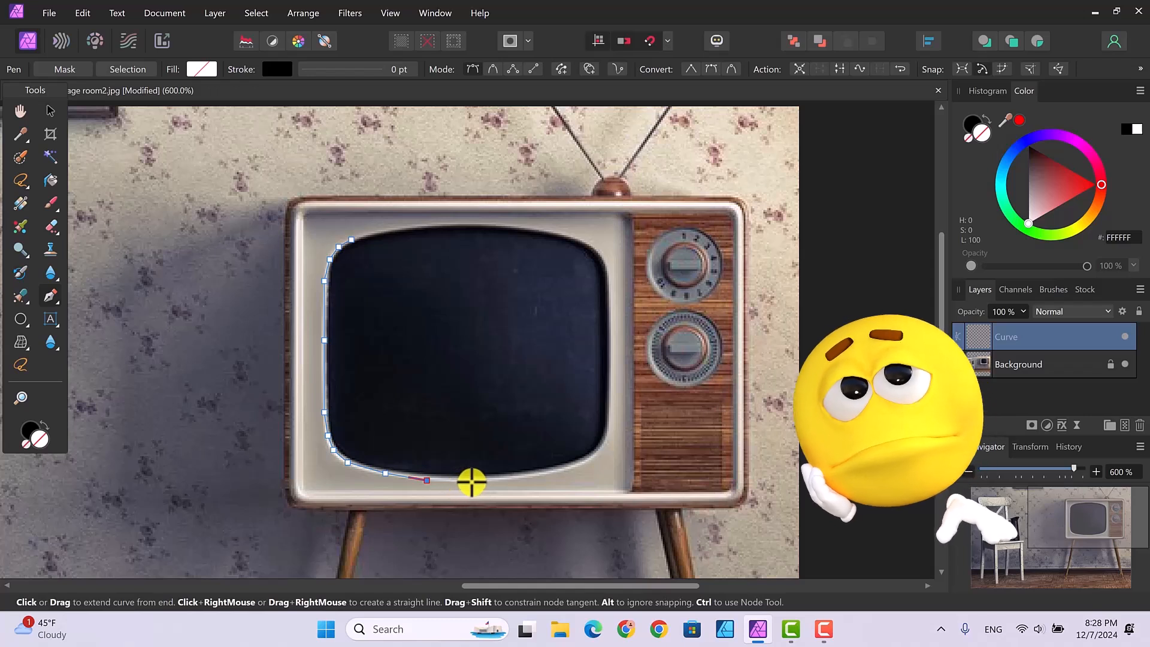
click(473, 480)
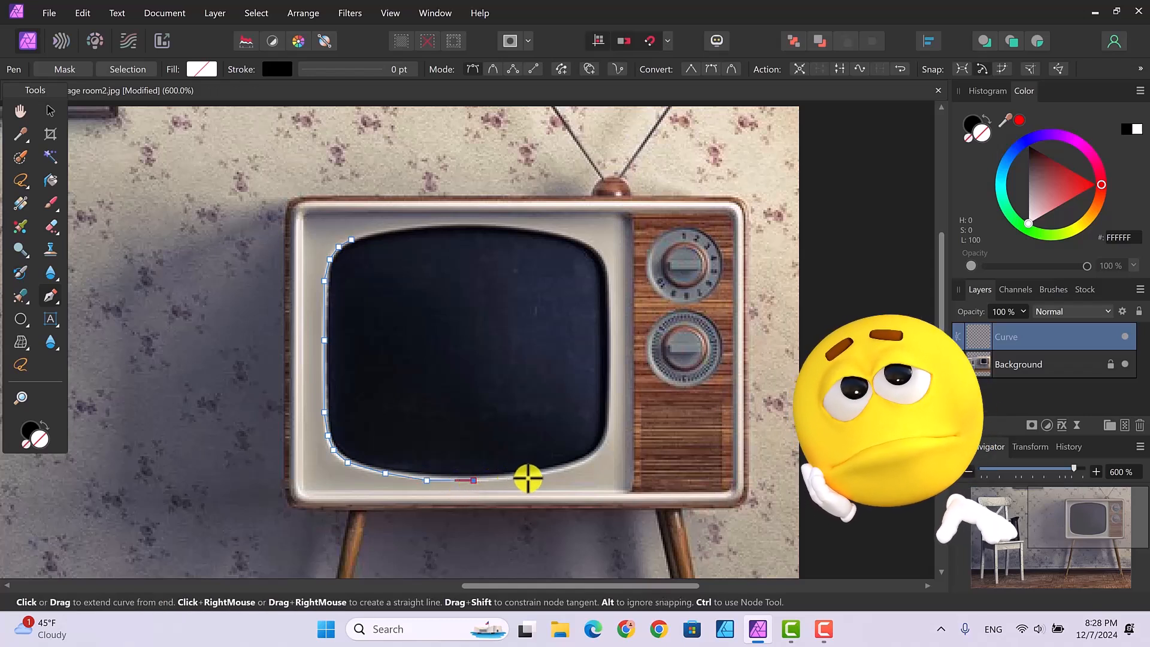
click(530, 476)
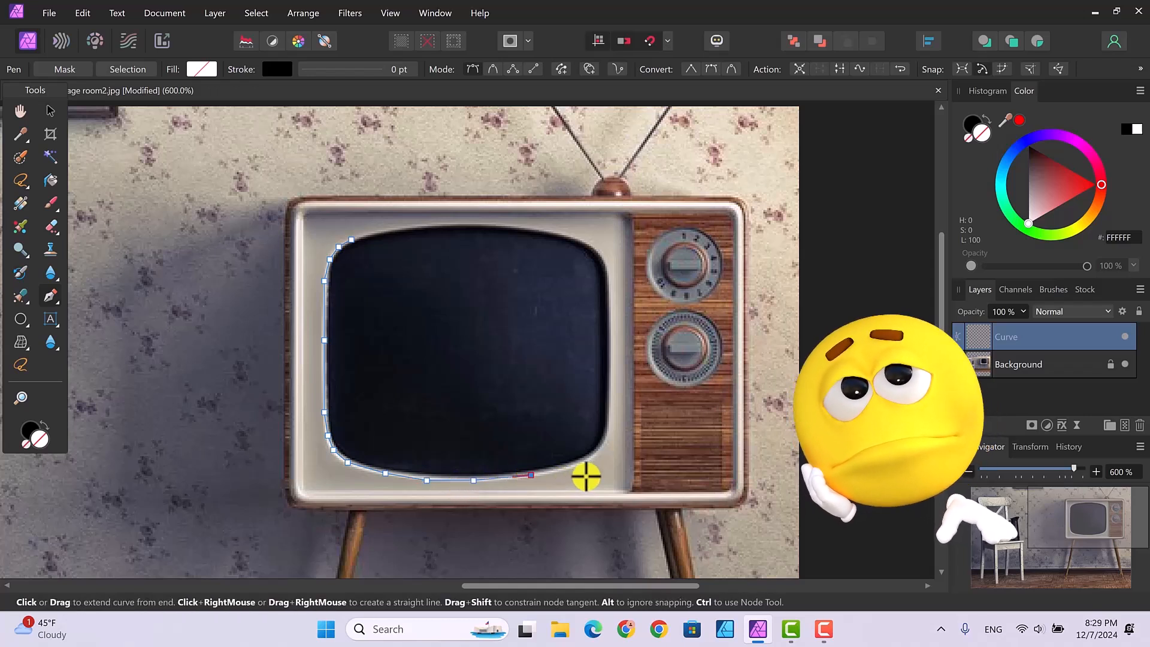
click(588, 458)
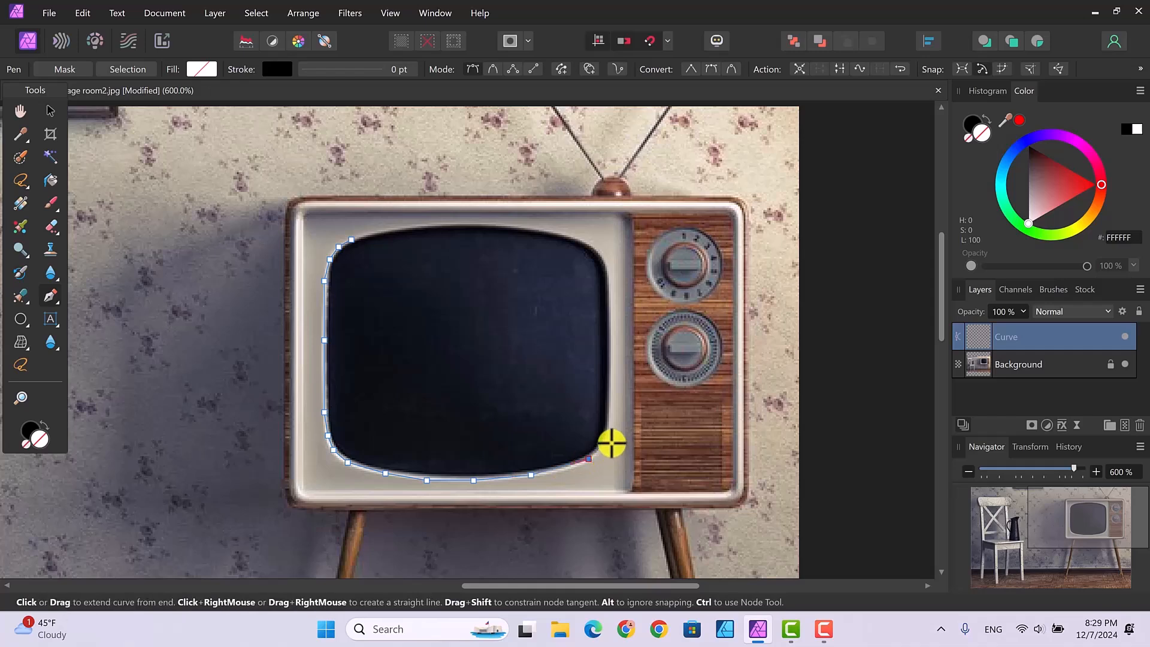
Extend the Pen path around the screen's lower-right corner and up its right edge to just below the upper-right corner
click(602, 447)
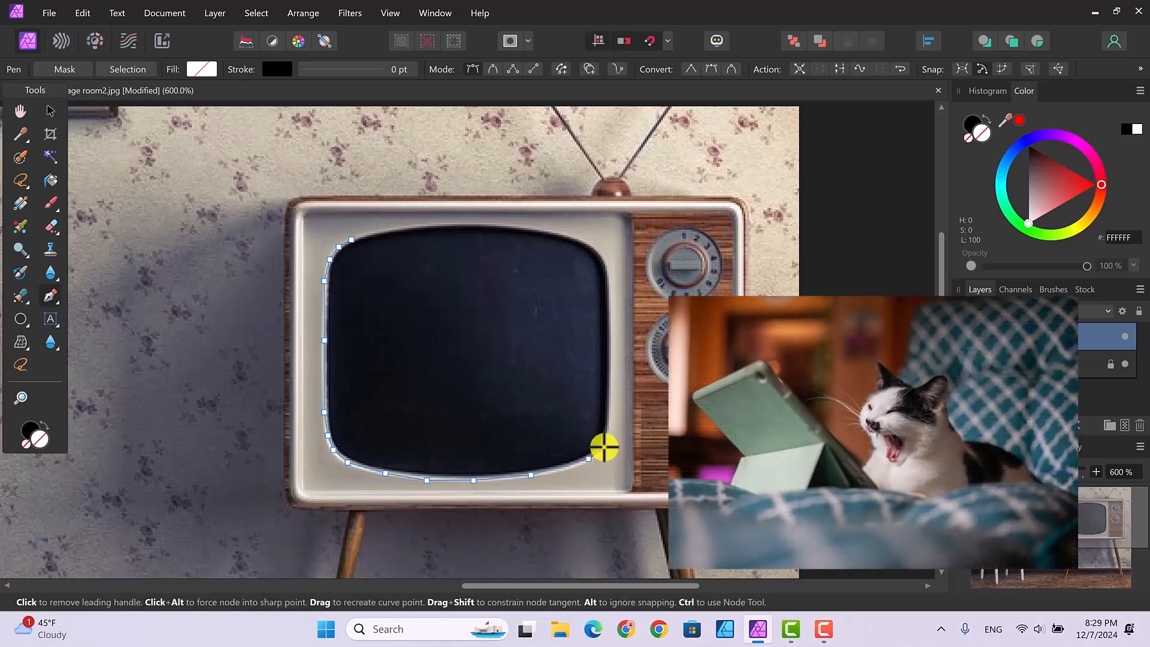
click(609, 430)
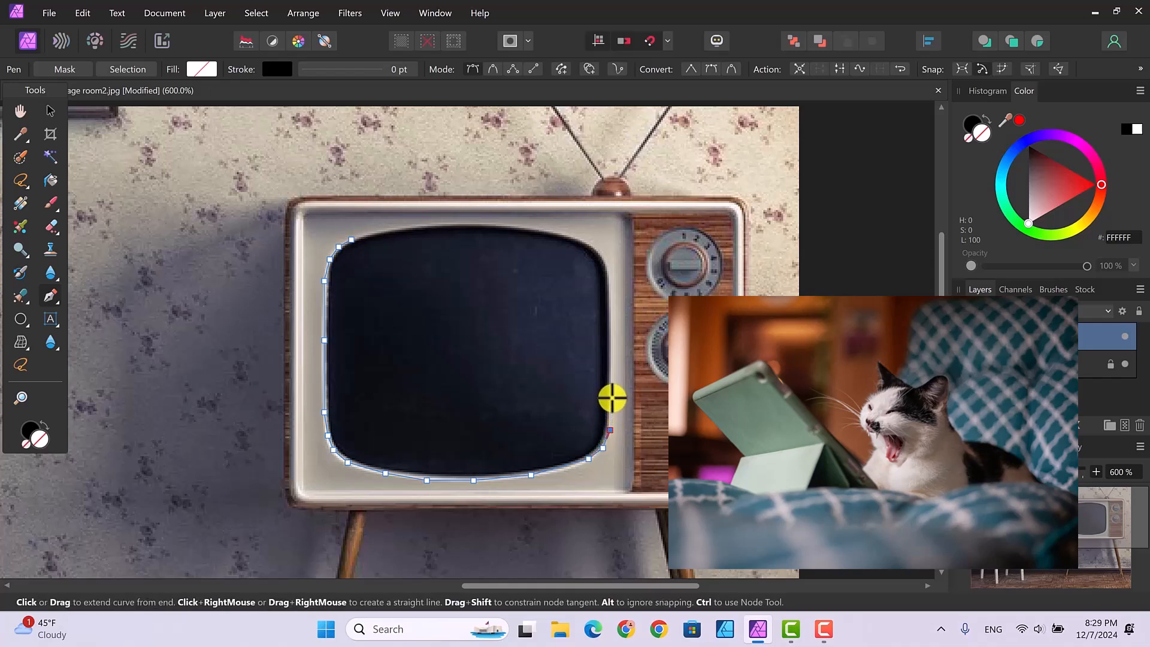
click(611, 397)
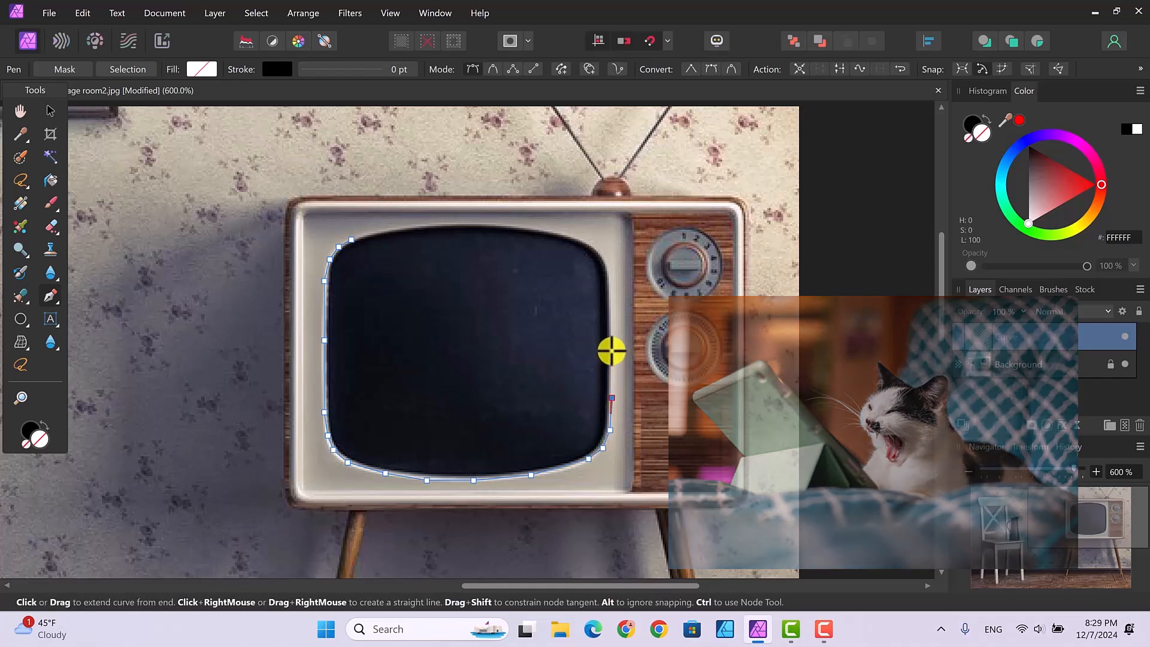
click(611, 351)
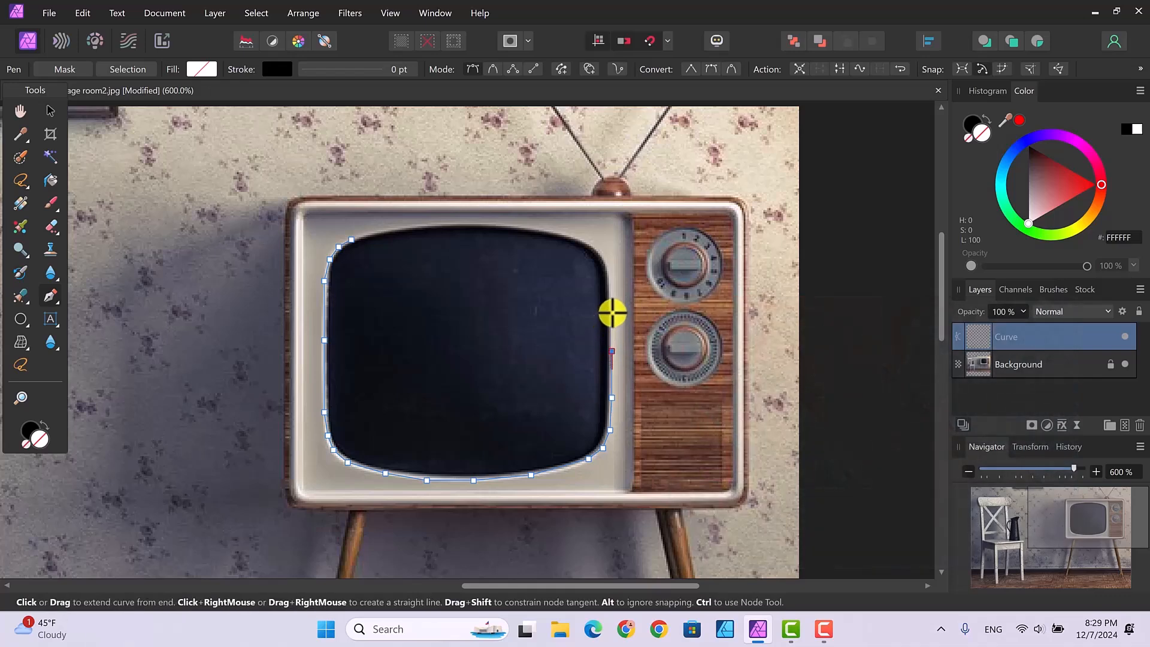
click(612, 313)
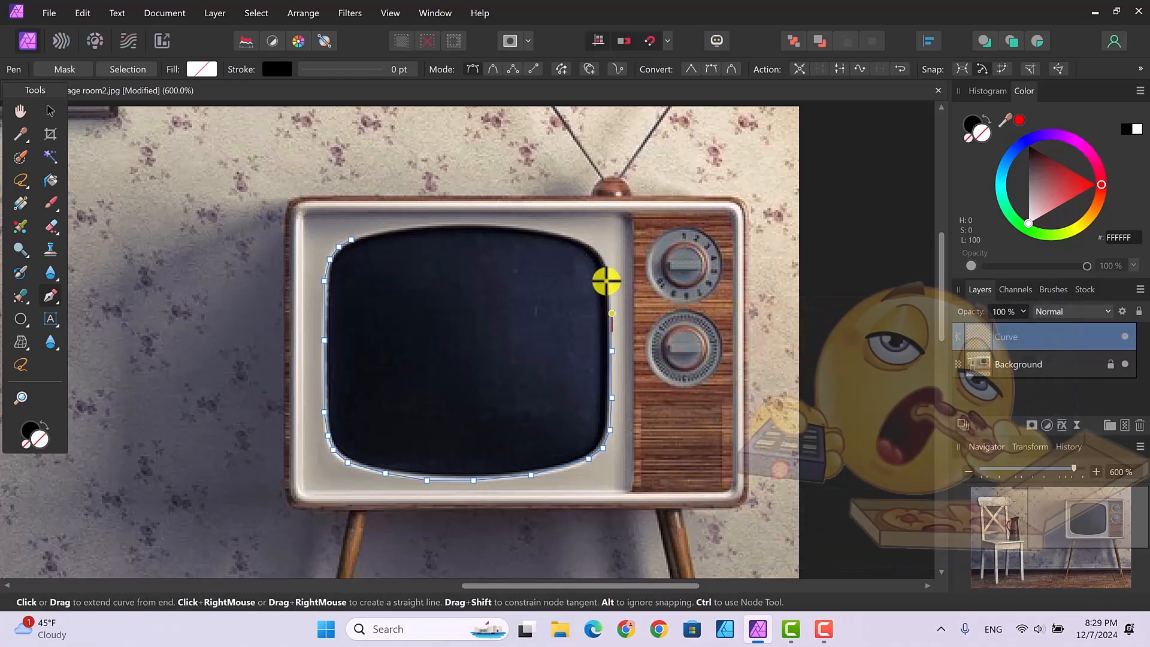
click(610, 278)
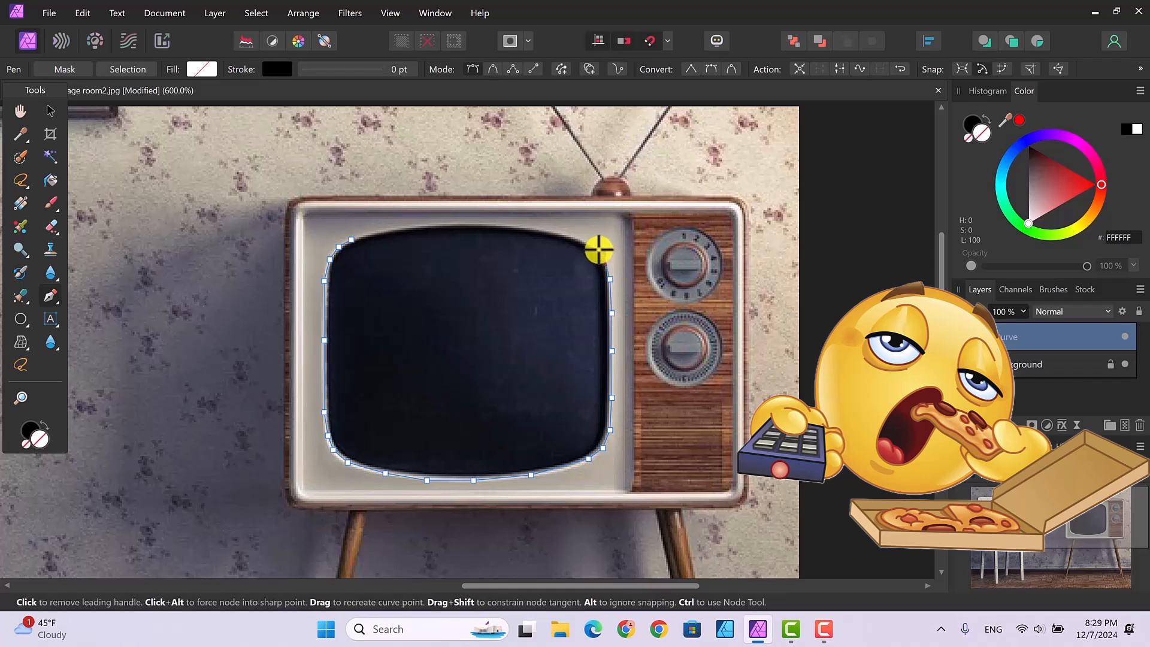
Trace the screen's upper-right corner and top edge, and close the path at its starting node in the upper-left corner
click(591, 241)
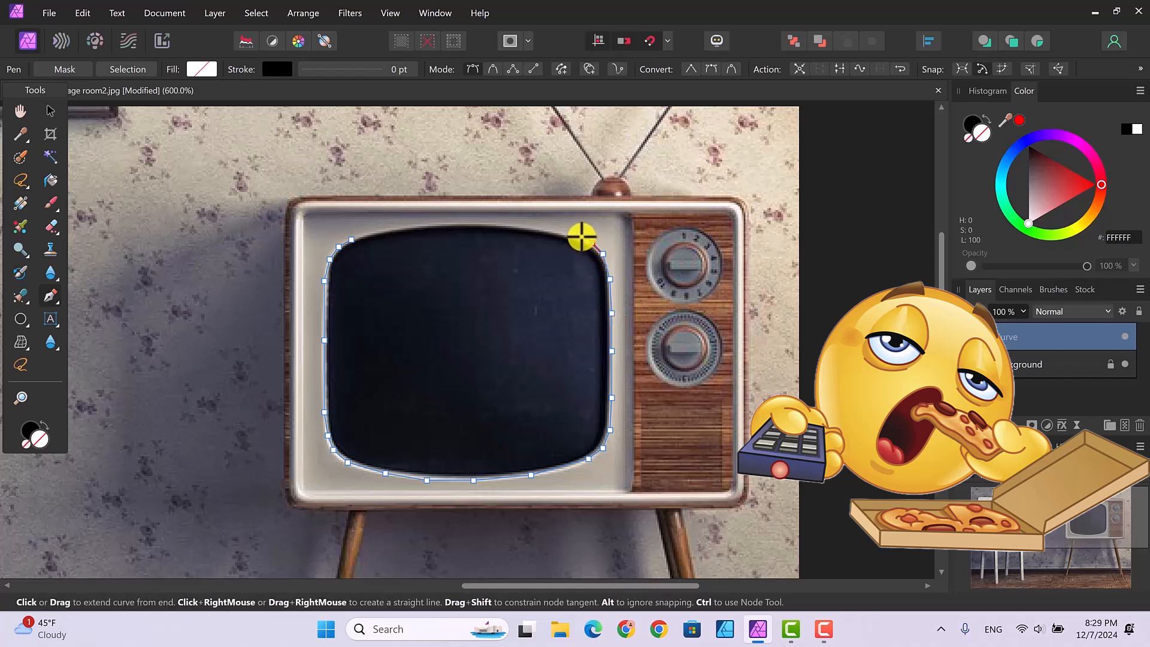
click(574, 236)
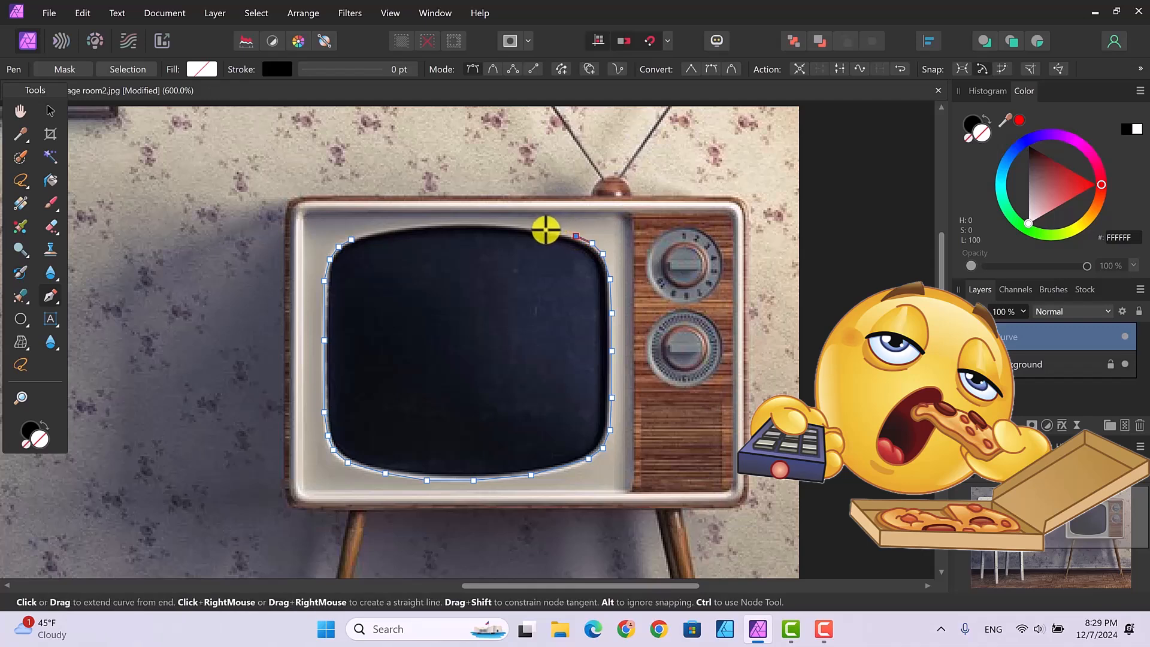
click(542, 228)
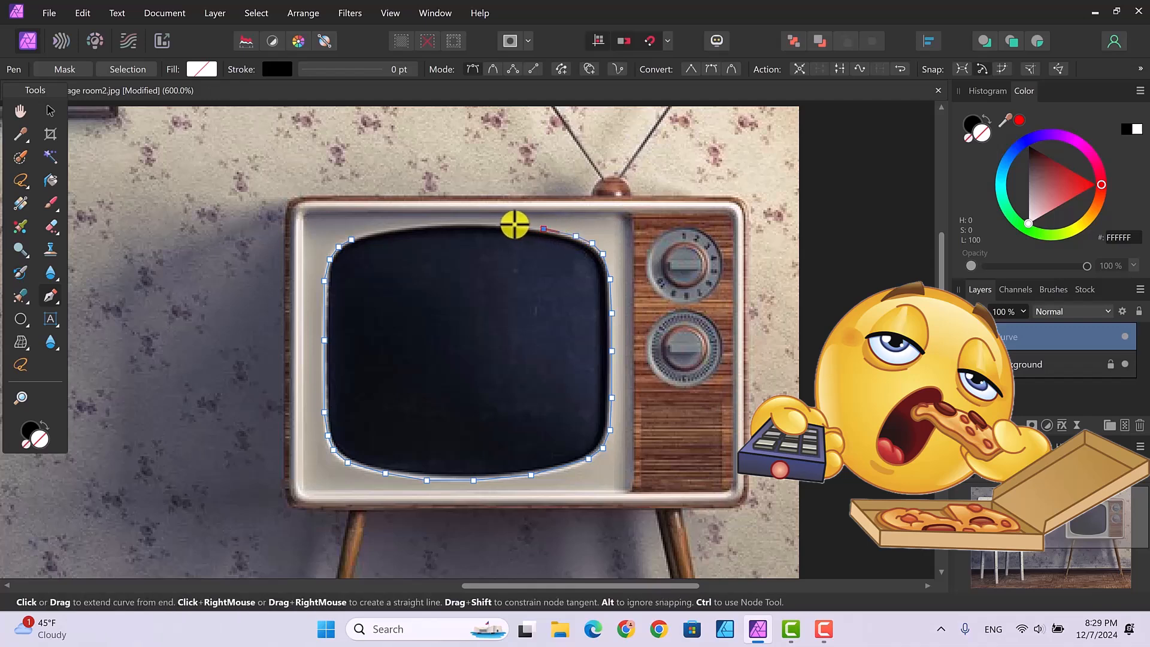
click(507, 225)
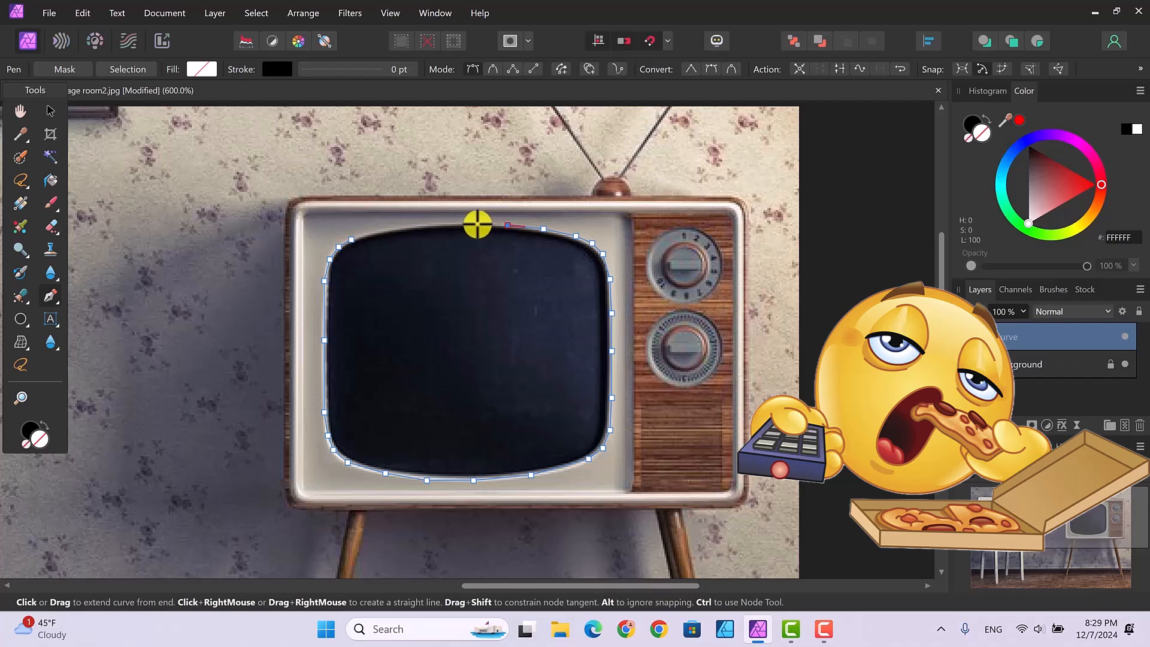
click(465, 224)
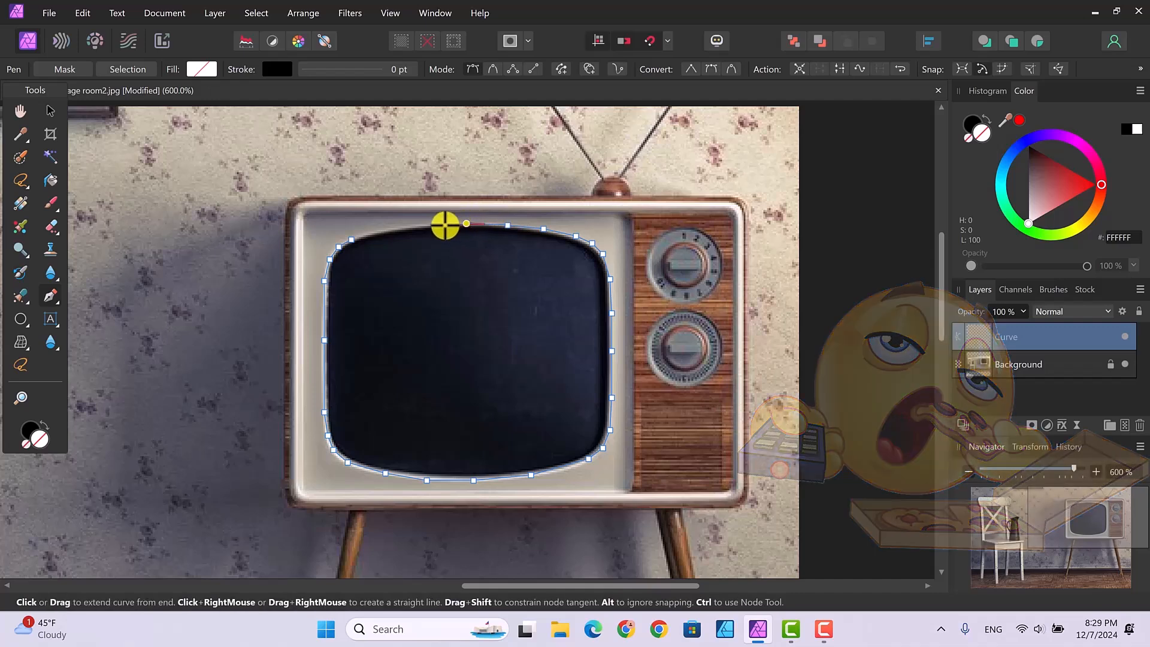
click(432, 224)
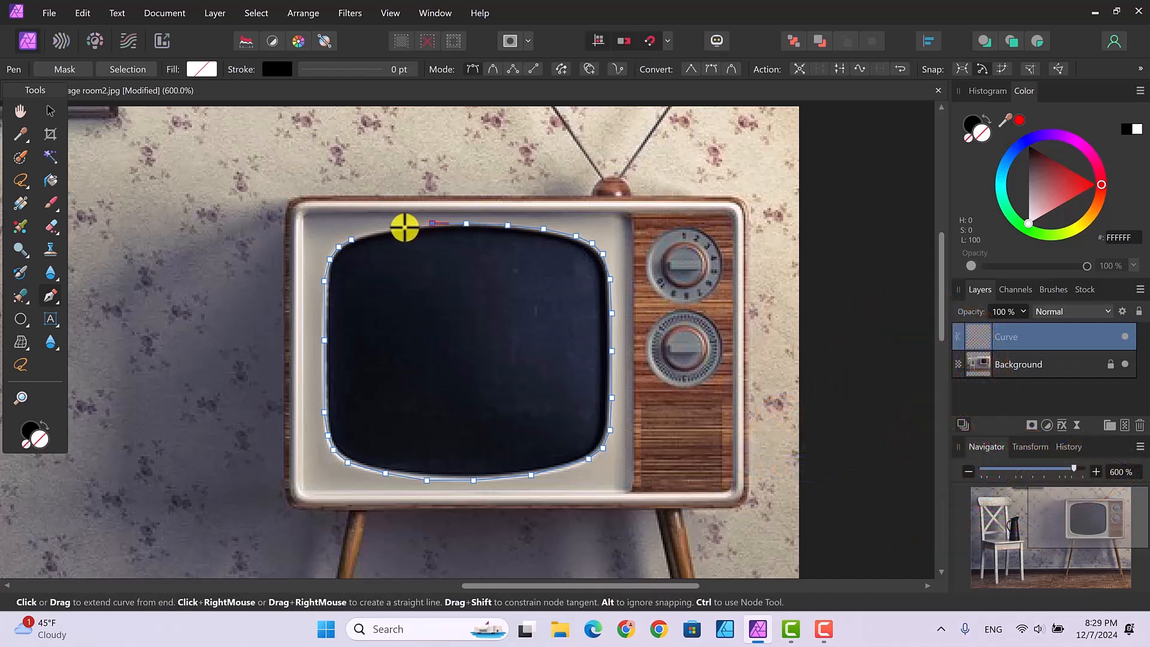
click(399, 228)
click(371, 232)
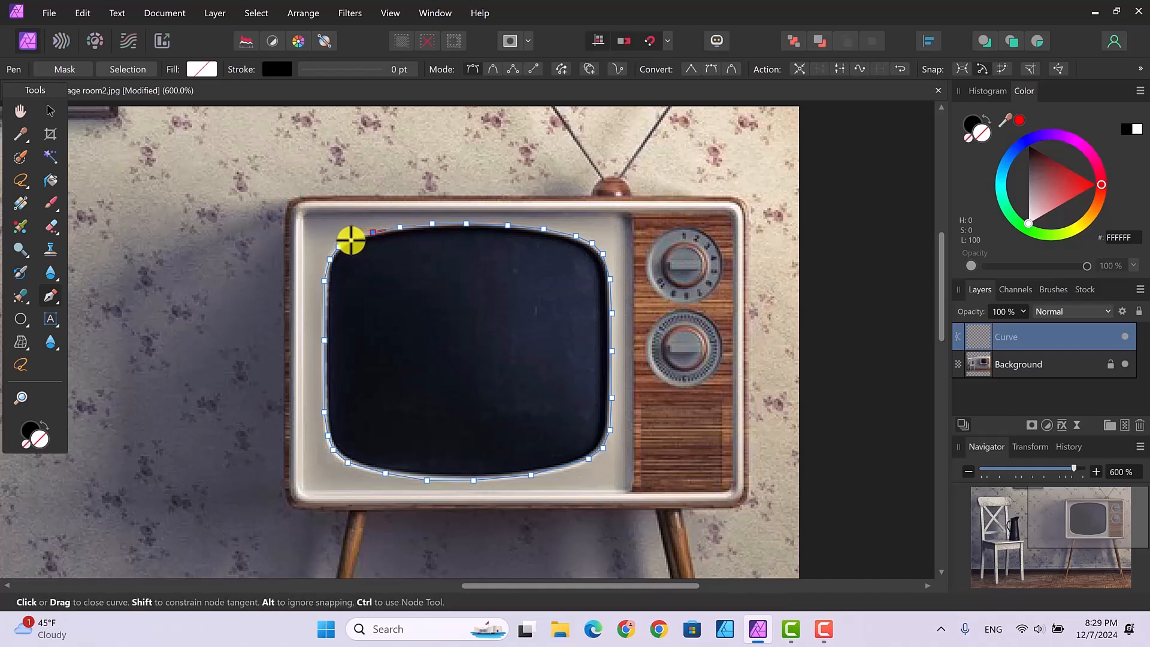
click(350, 240)
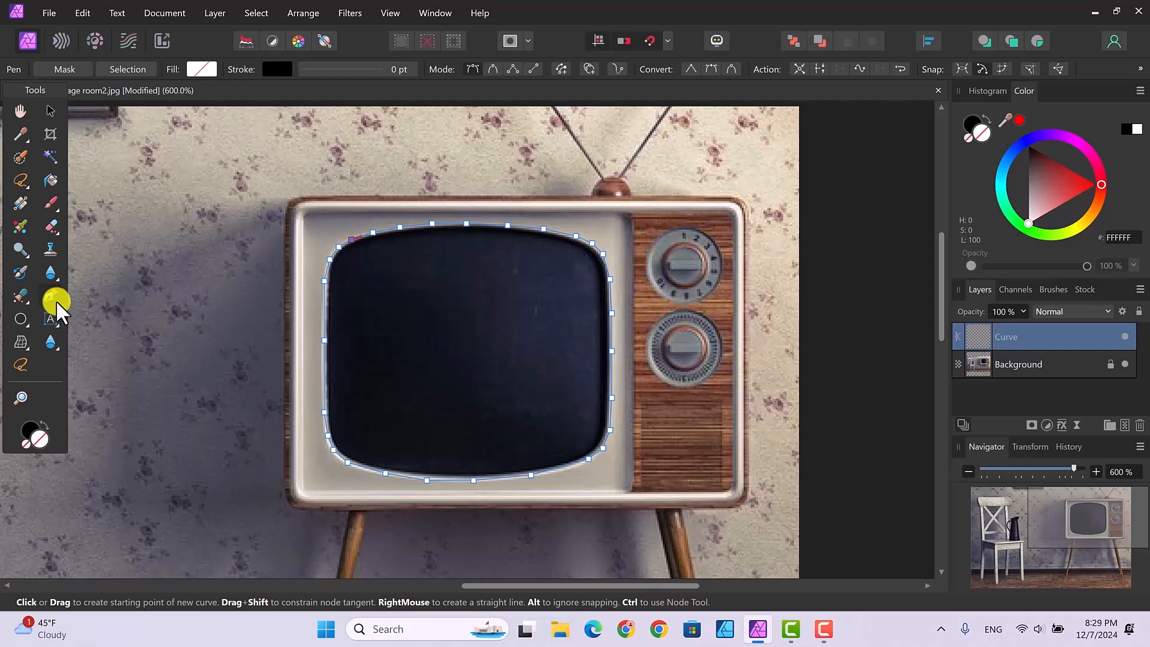
Move the path nodes on the screen's left edge and lower-left corner slightly outward with the Node tool
drag(56, 303, 107, 323)
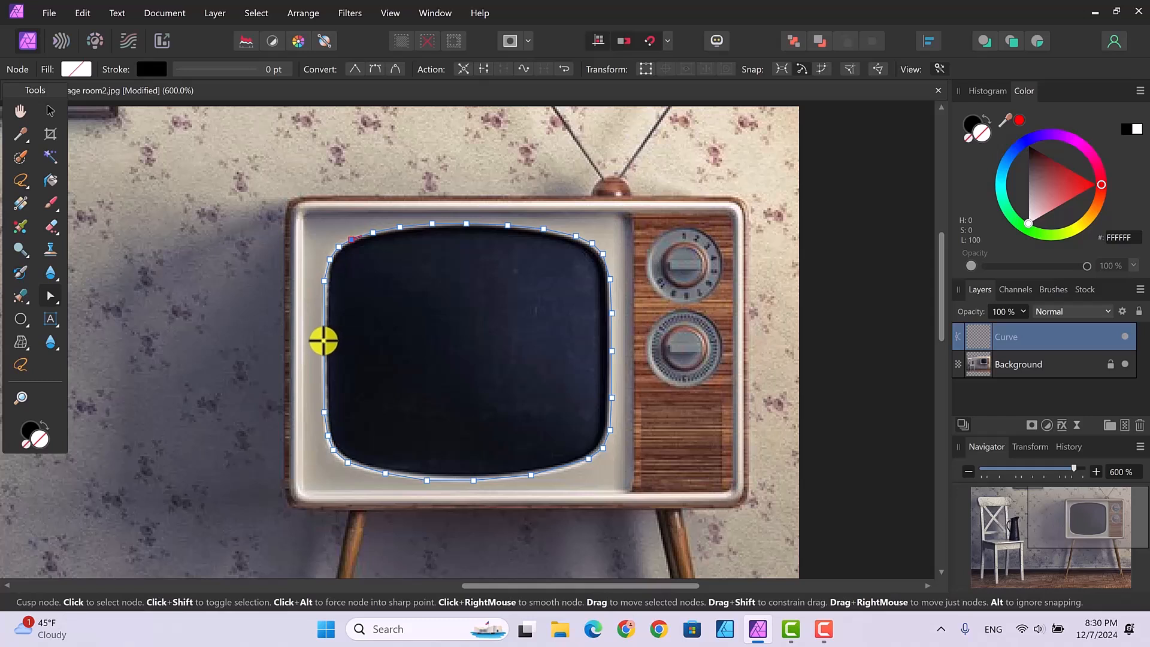
drag(322, 340, 320, 339)
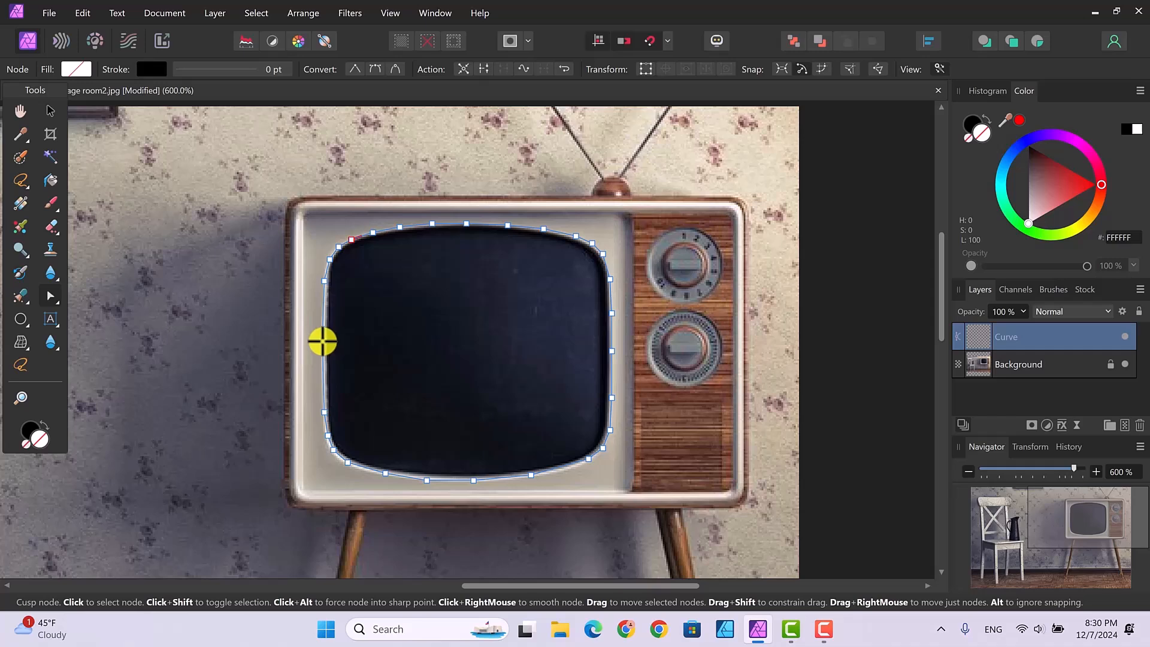
click(321, 413)
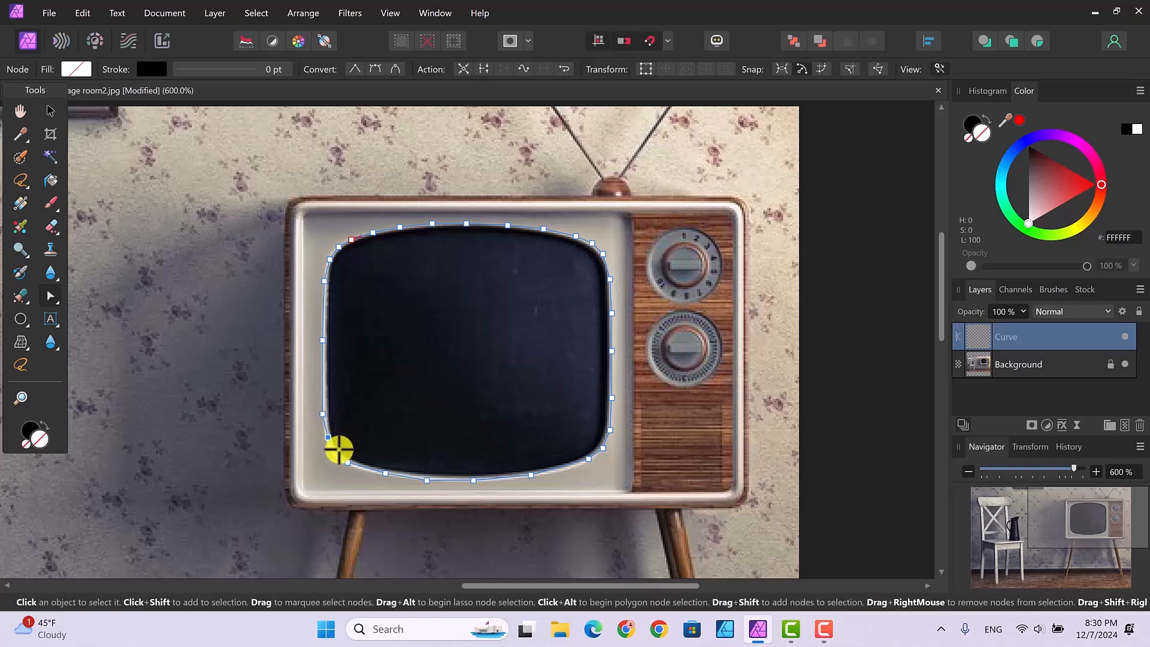
click(332, 449)
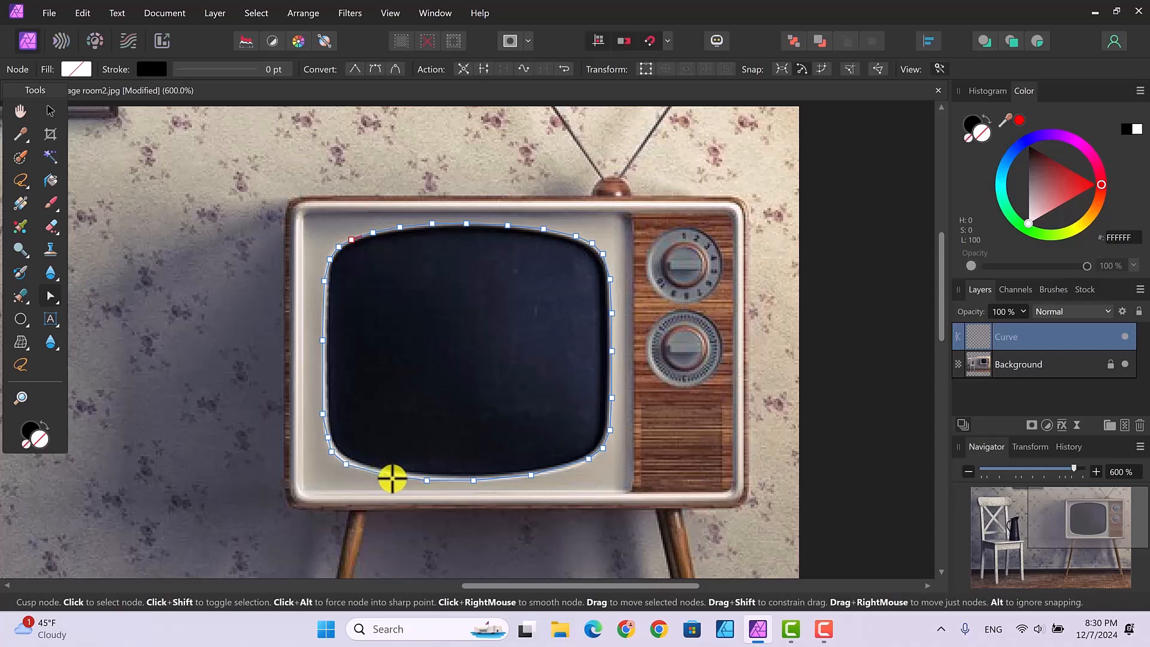
Adjust the path nodes along the screen's bottom edge, lower-right corner and right edge to fit the screen outline
drag(531, 476, 532, 479)
click(533, 479)
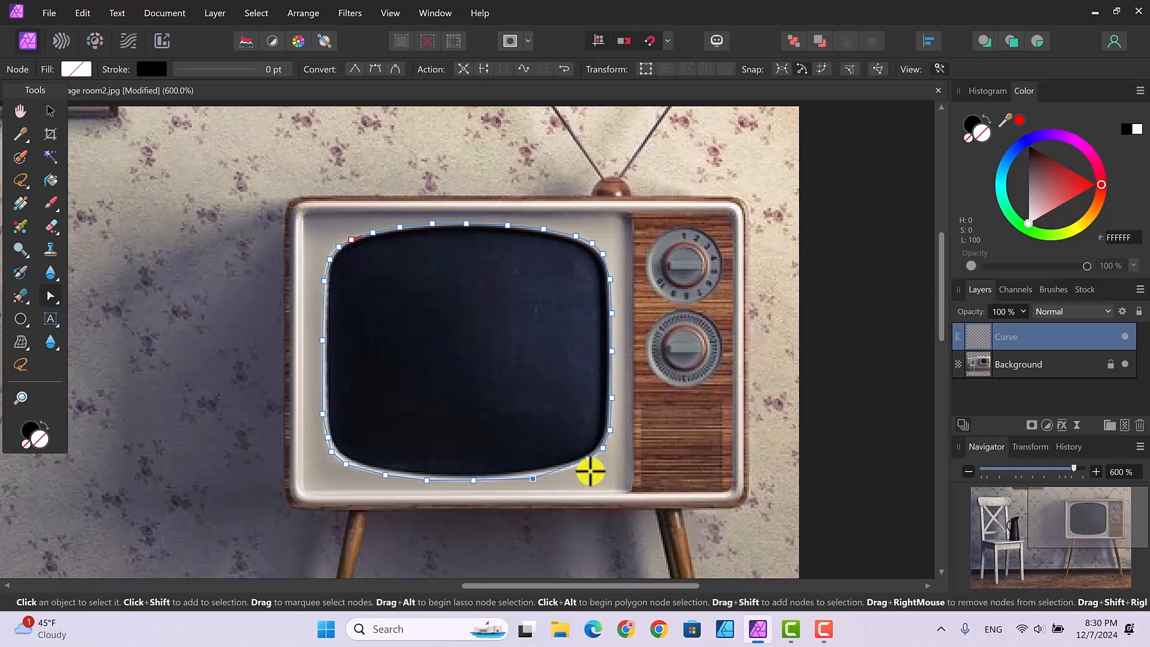
click(589, 461)
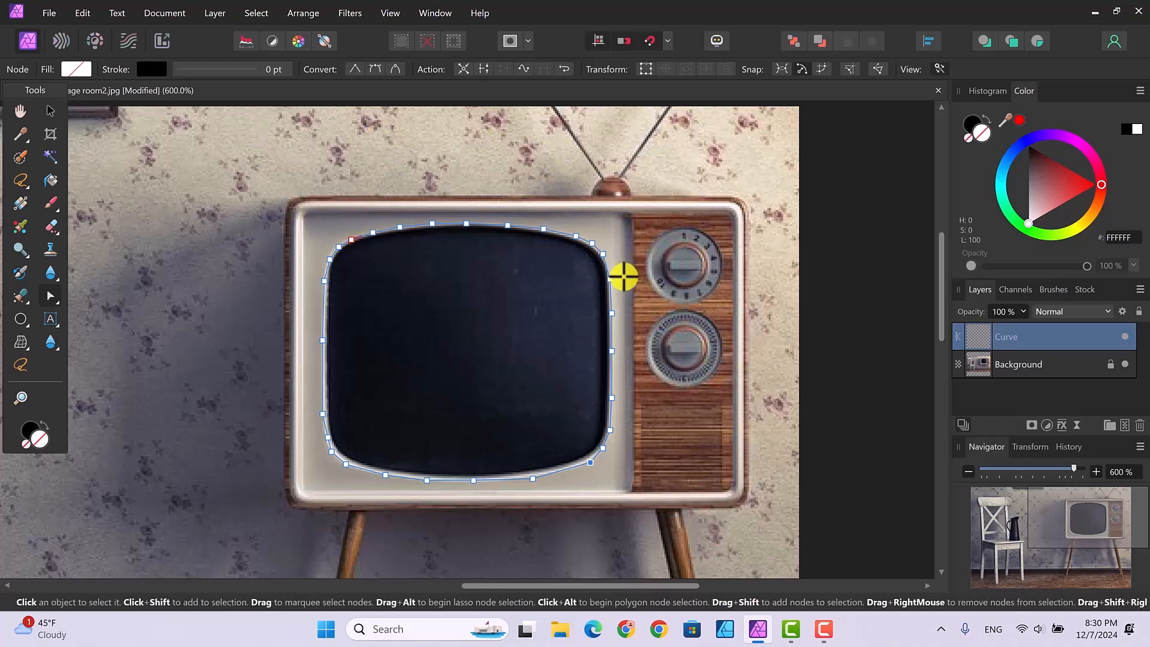
click(611, 350)
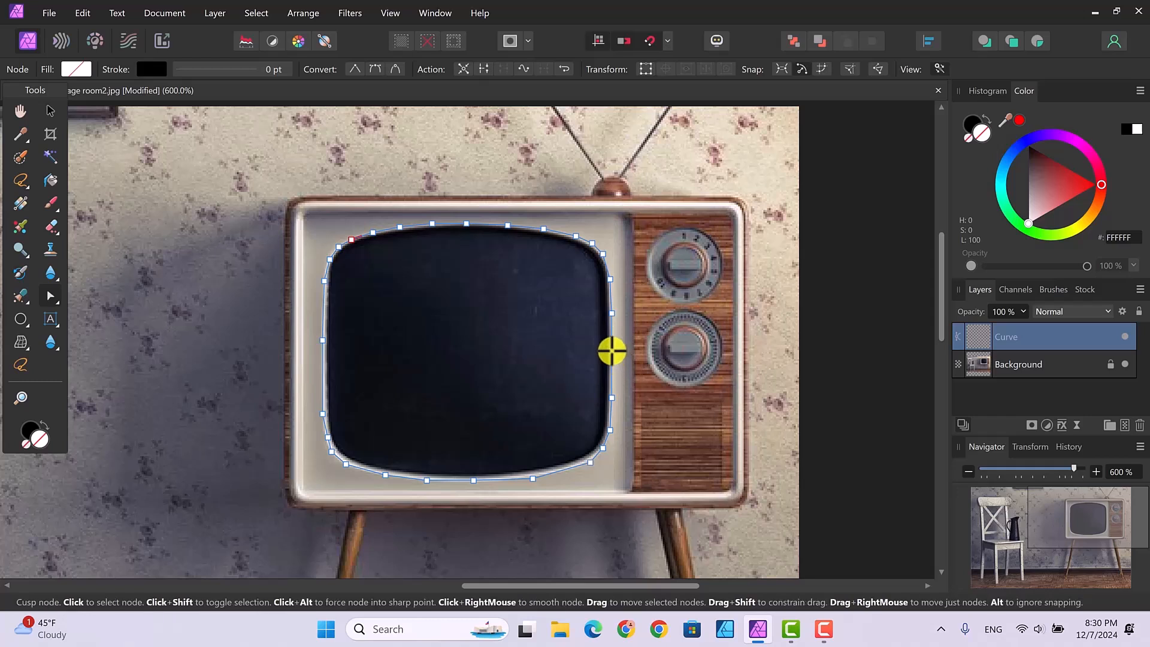
click(611, 277)
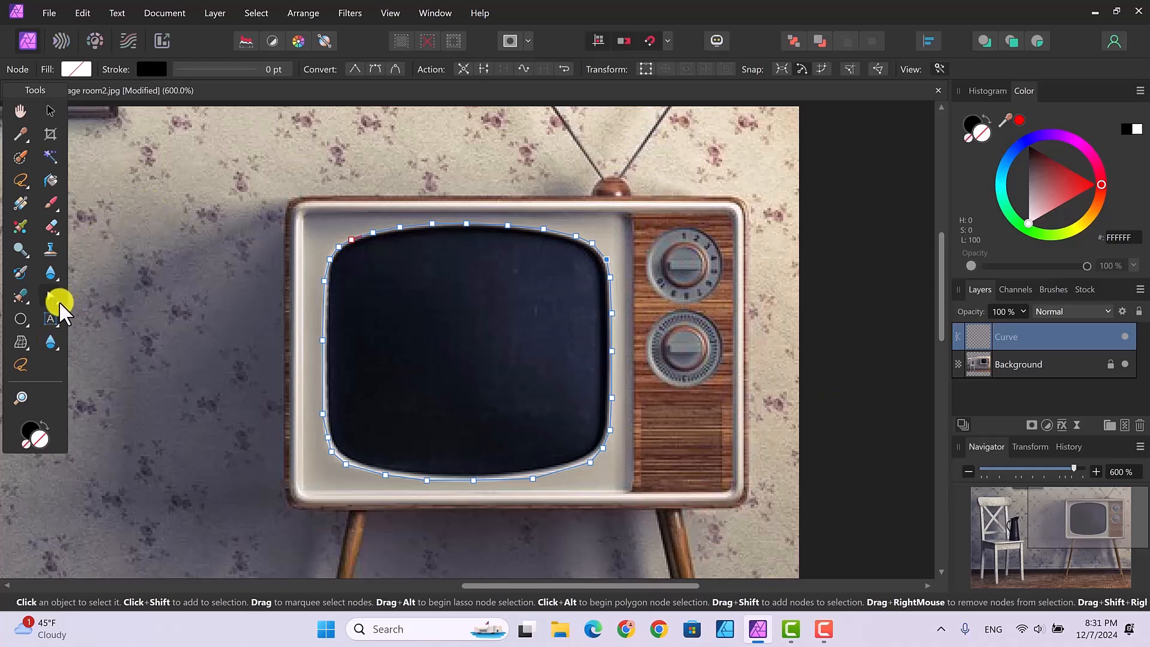
Convert the closed Pen path to a selection to cut the TV screen out of the Background layer, and deselect
drag(48, 296, 98, 295)
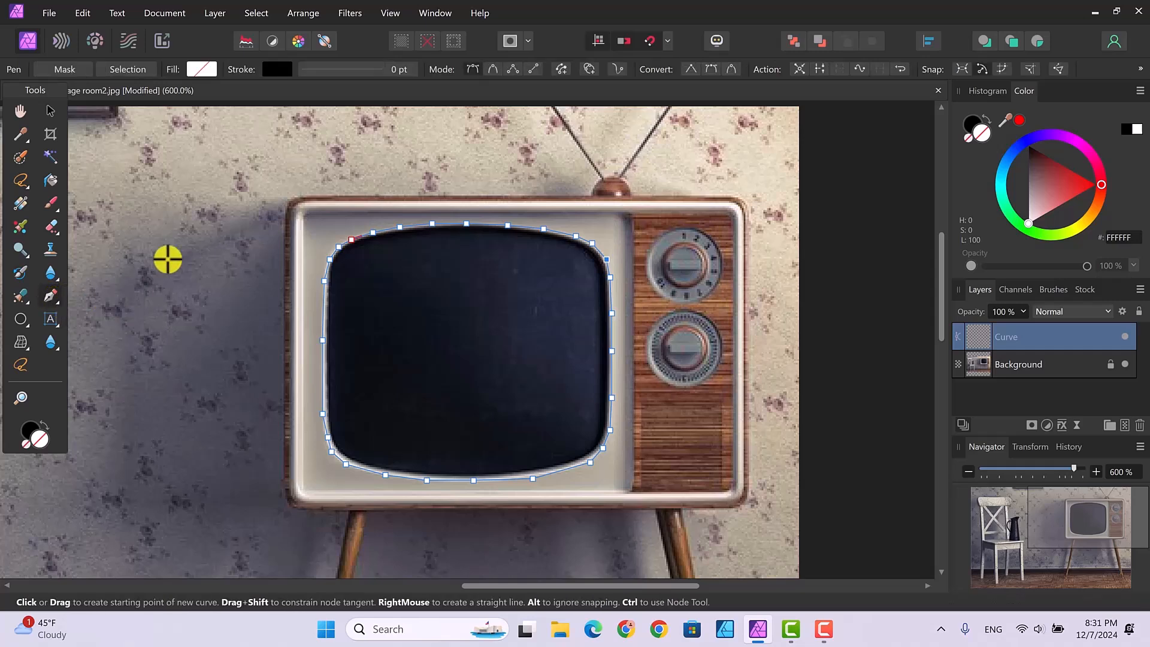
click(129, 67)
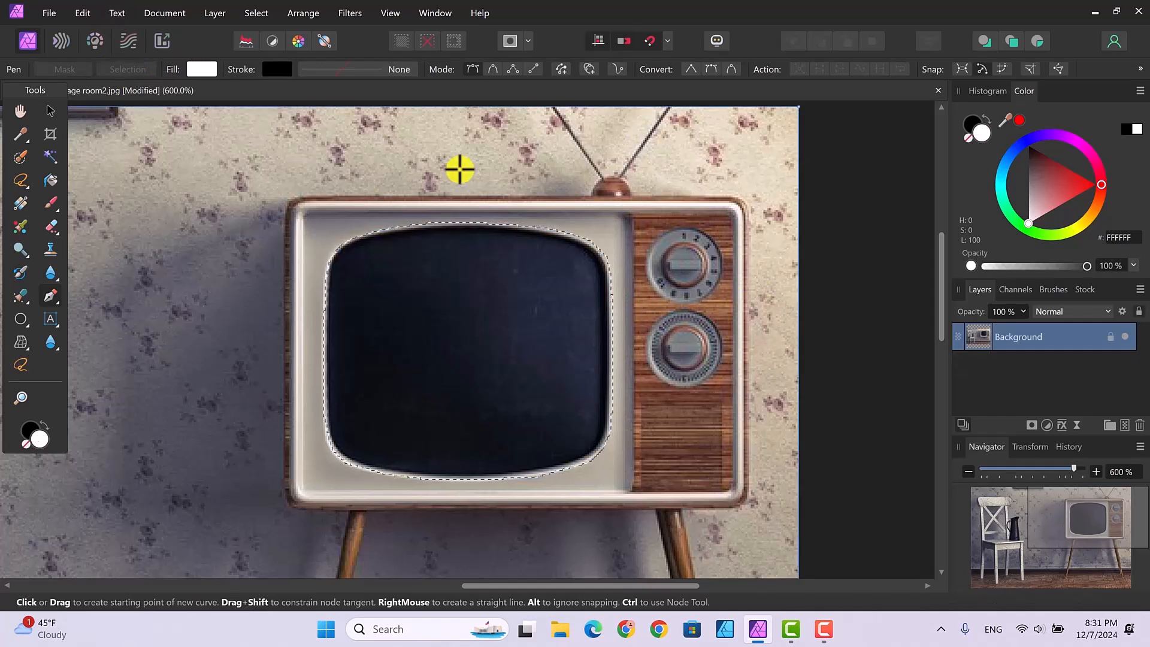
click(78, 12)
click(95, 60)
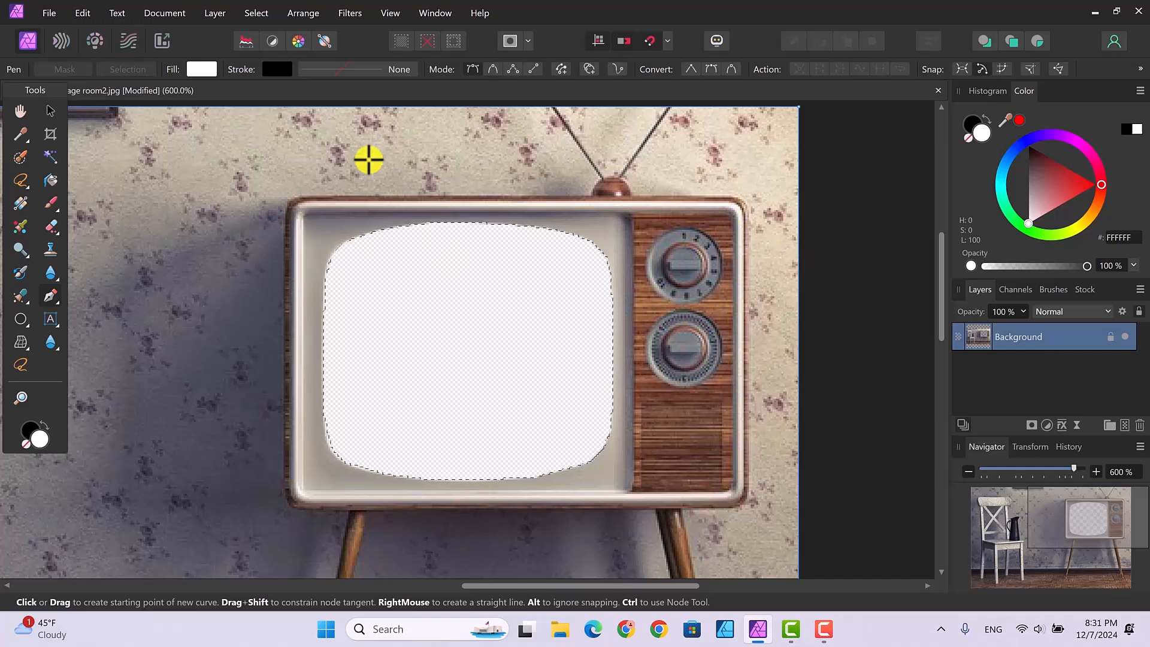
click(260, 15)
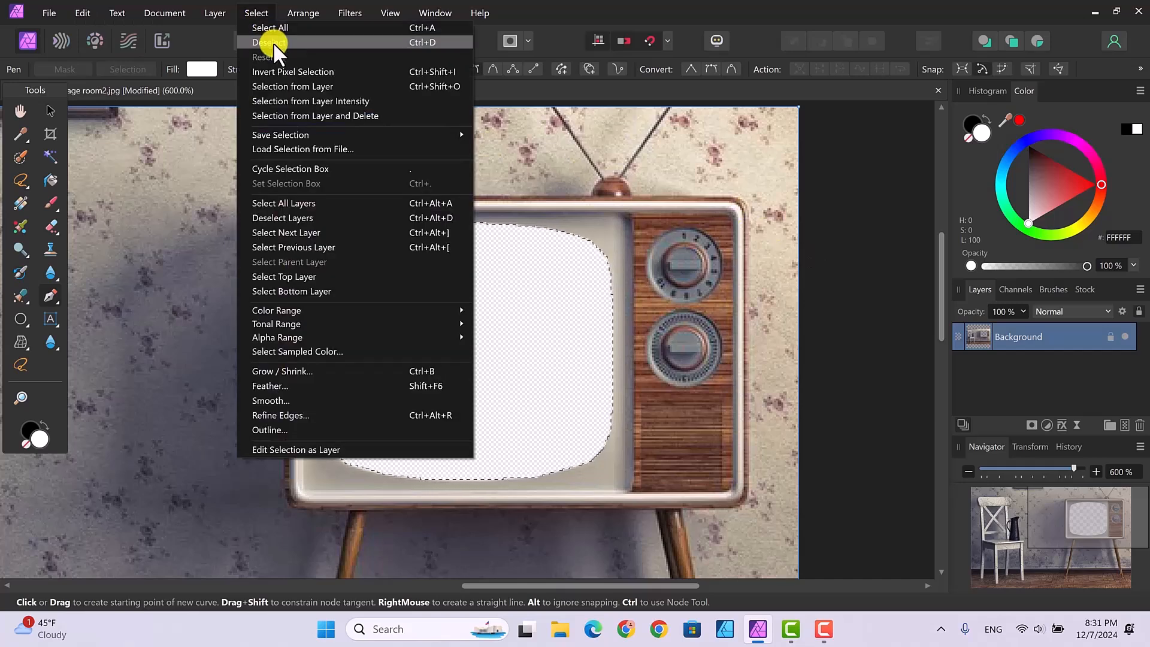
click(273, 42)
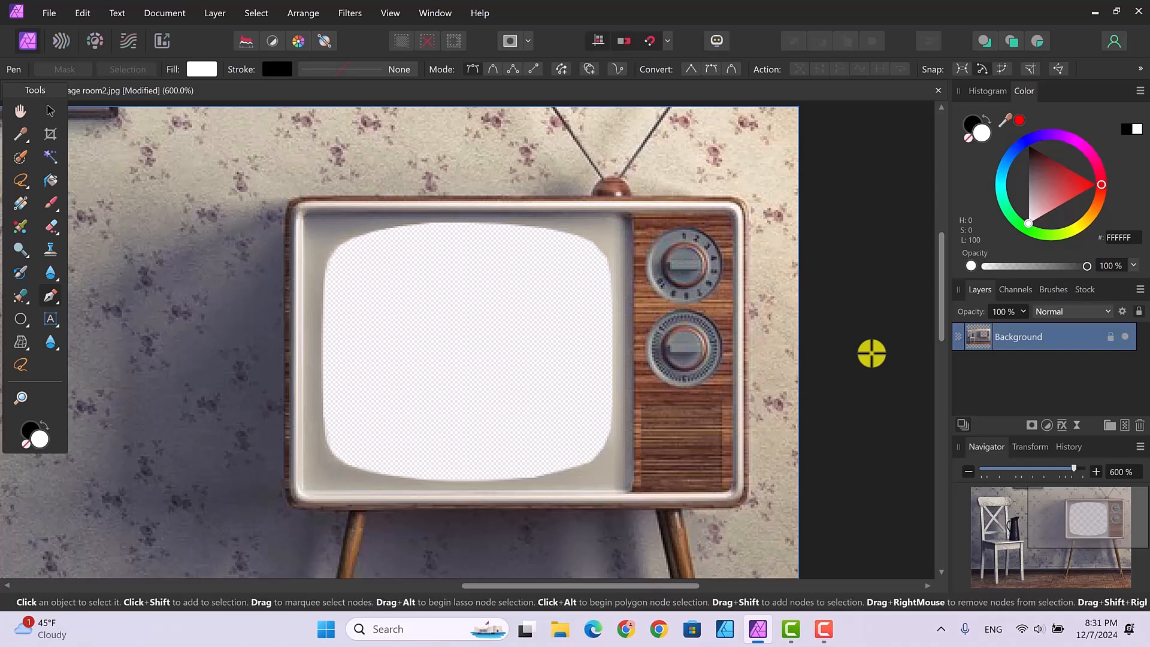
Export the TV document with its cut-out screen as a template named "vintage tv in vintage room2" in the TV templates folder
scroll(871, 353, down, 3)
scroll(871, 353, down, 1)
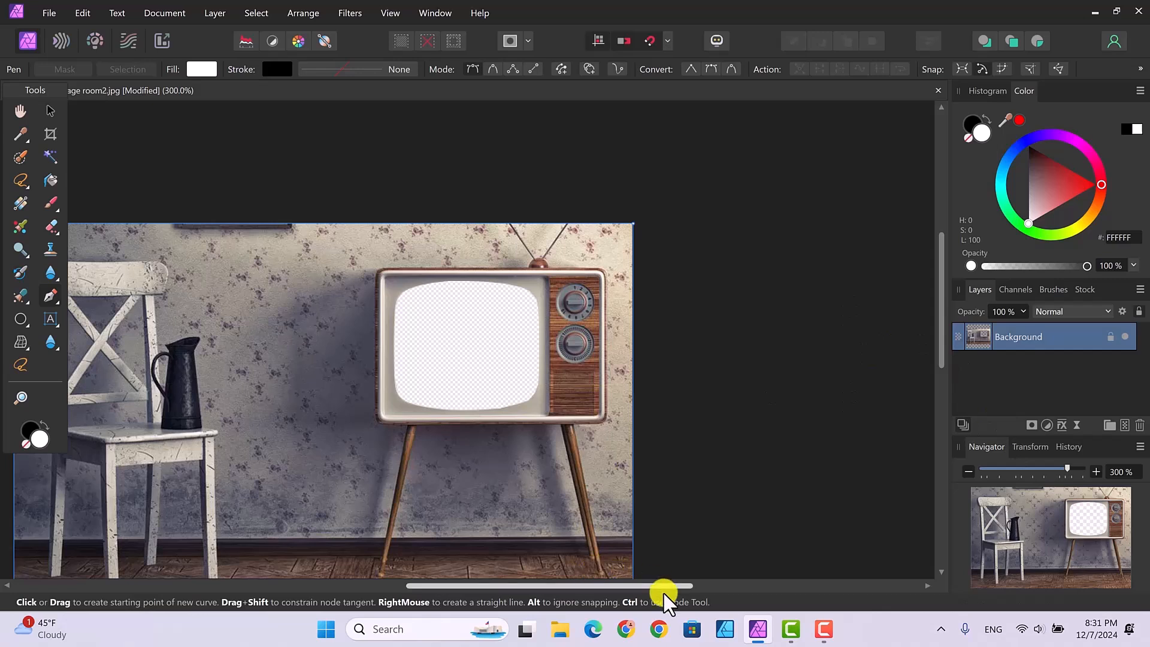
drag(663, 587, 569, 571)
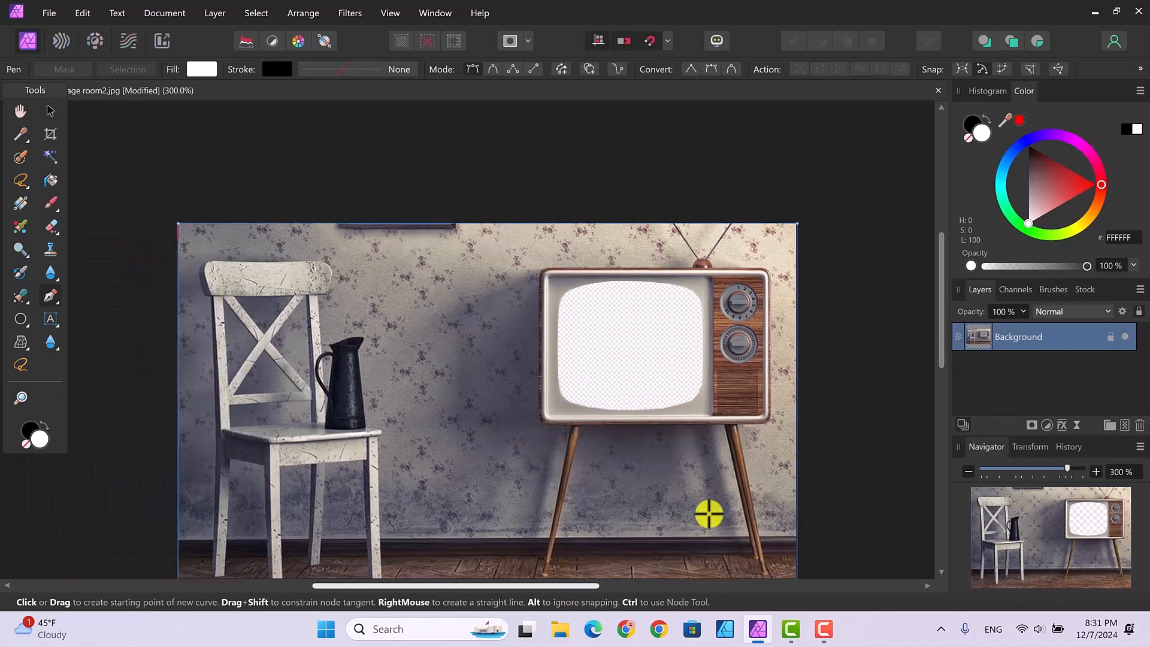
drag(942, 275, 940, 301)
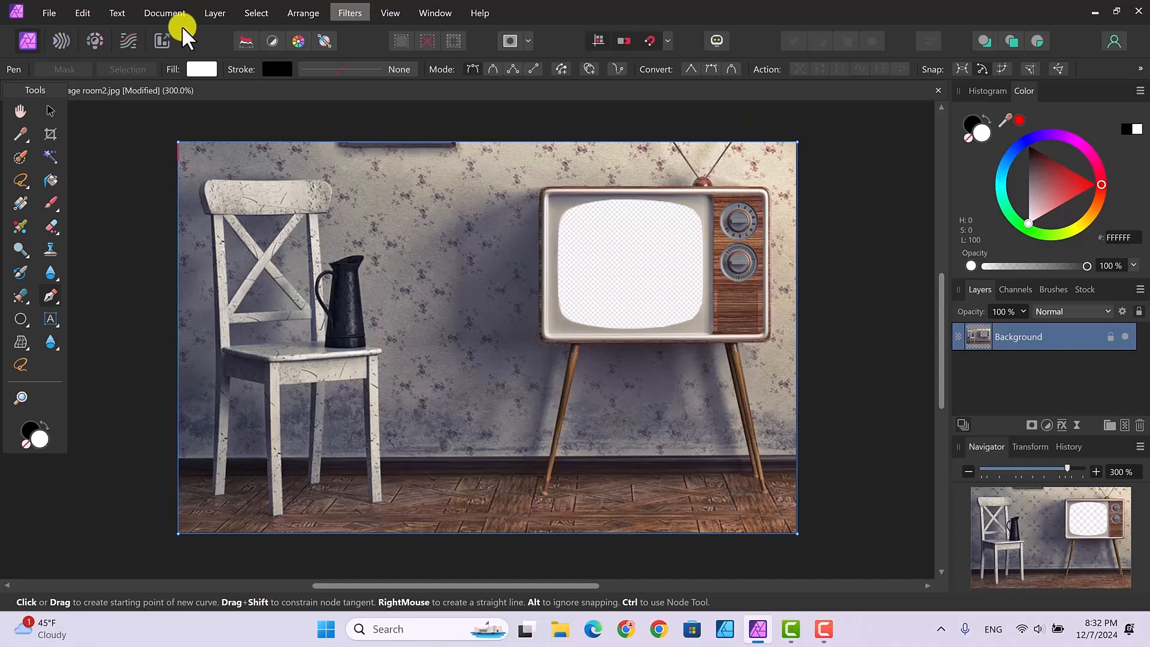
click(46, 13)
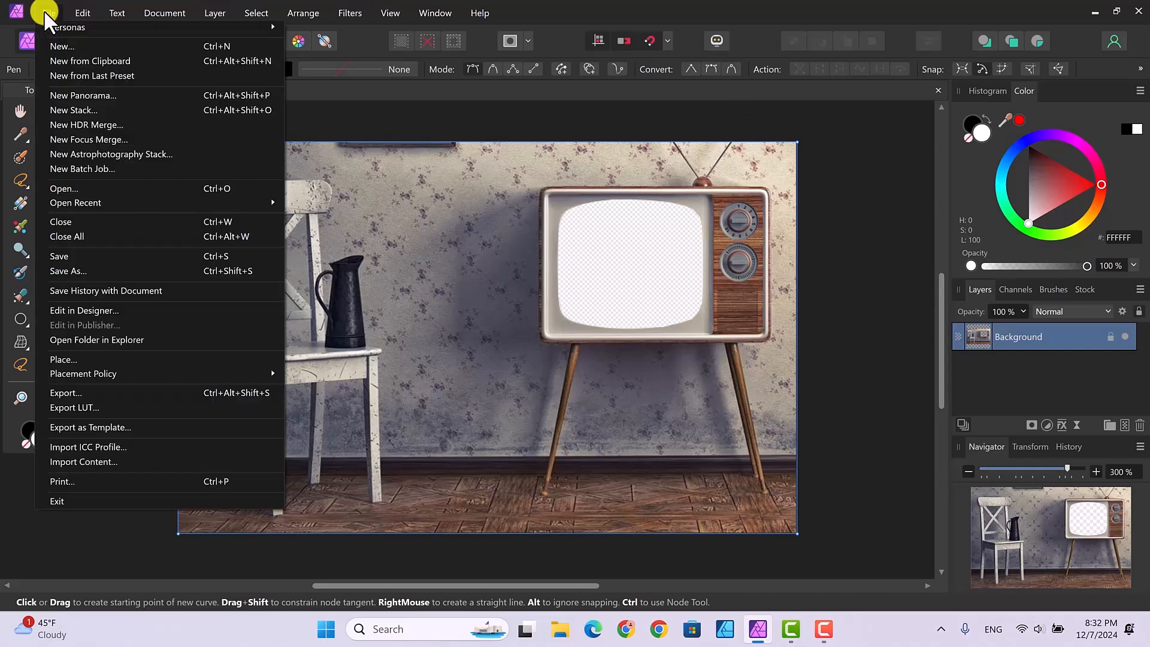
click(103, 425)
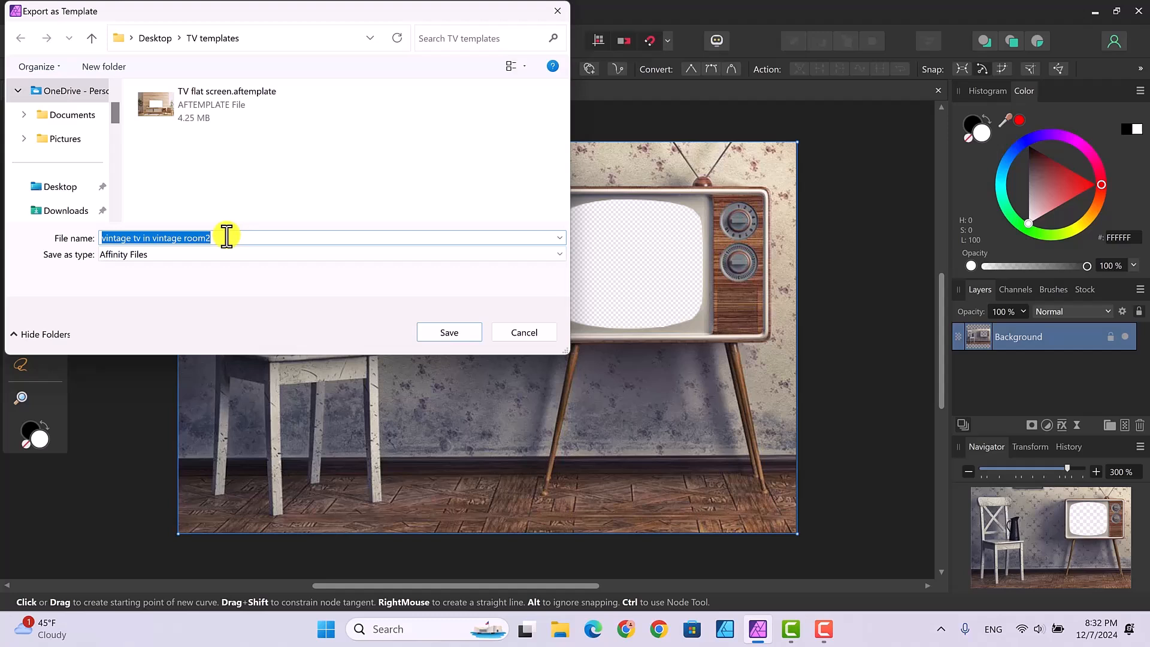
drag(105, 238, 221, 243)
click(446, 333)
click(450, 331)
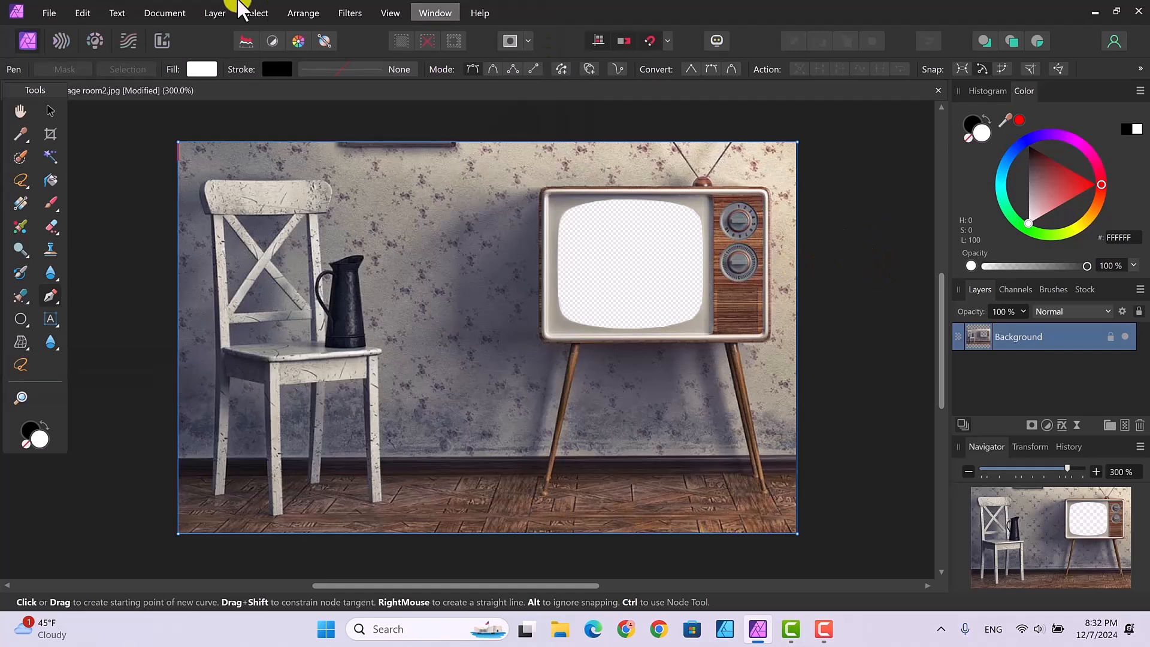
Deselect the Background layer and close the vintage TV document without saving its changes
click(50, 108)
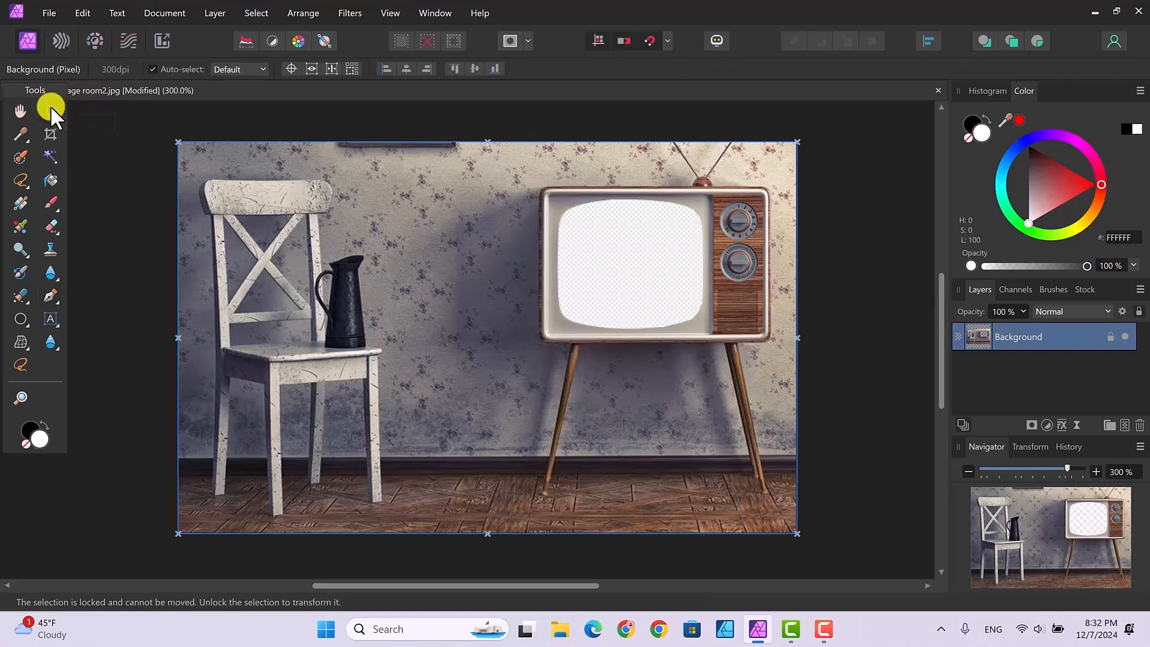
click(112, 139)
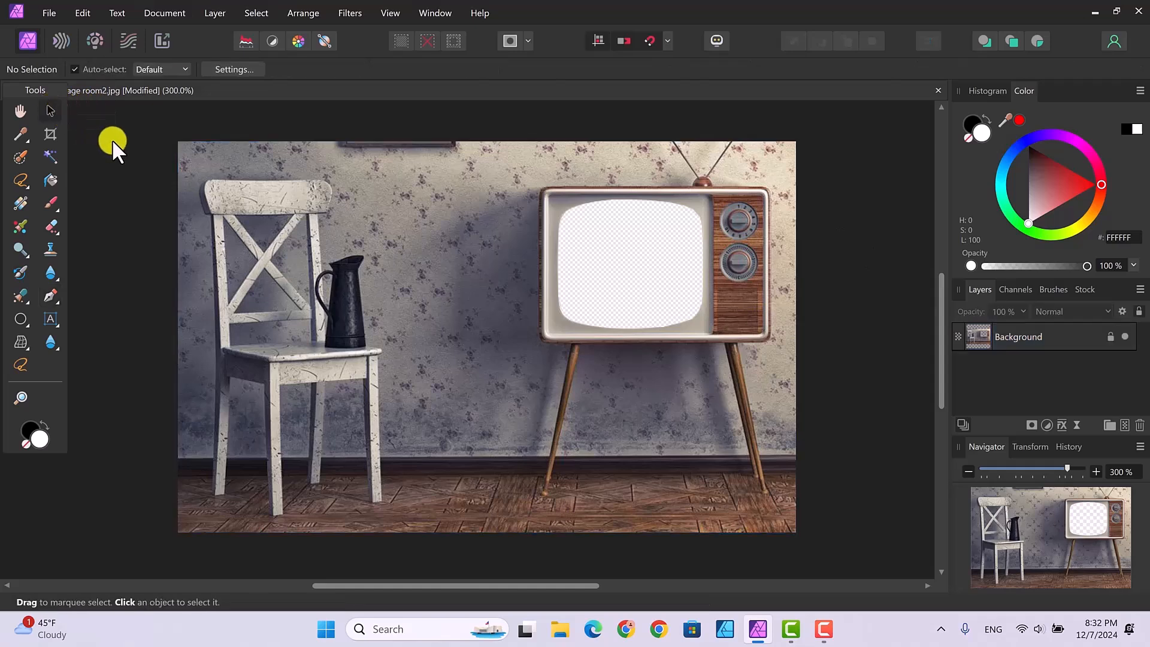
click(47, 9)
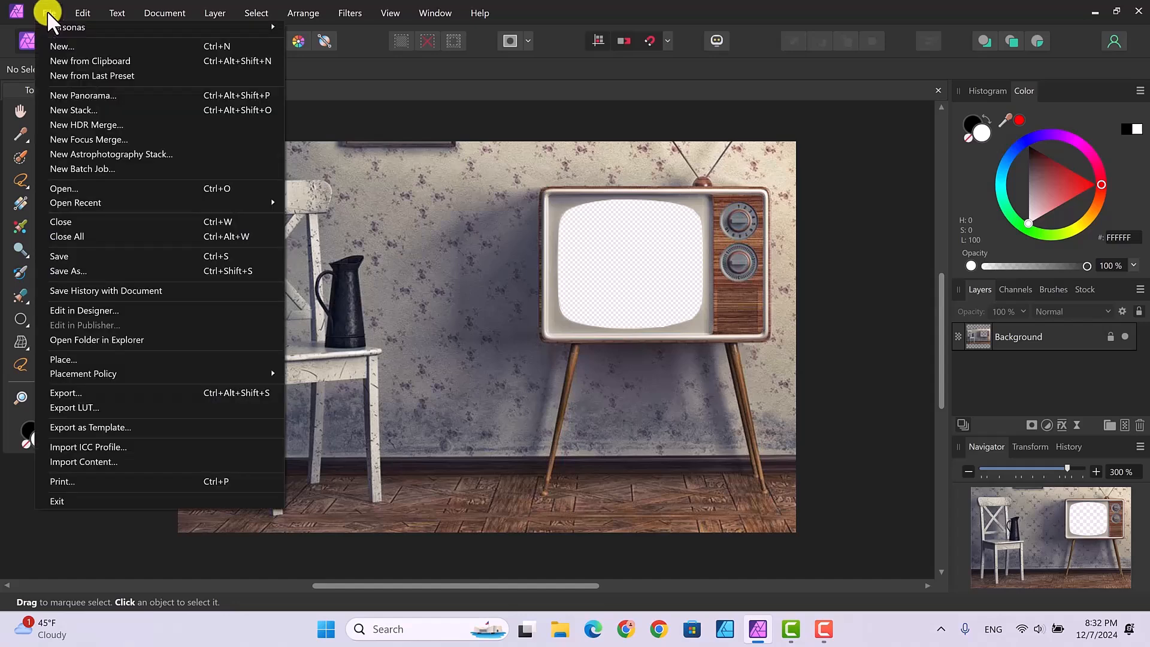
click(67, 220)
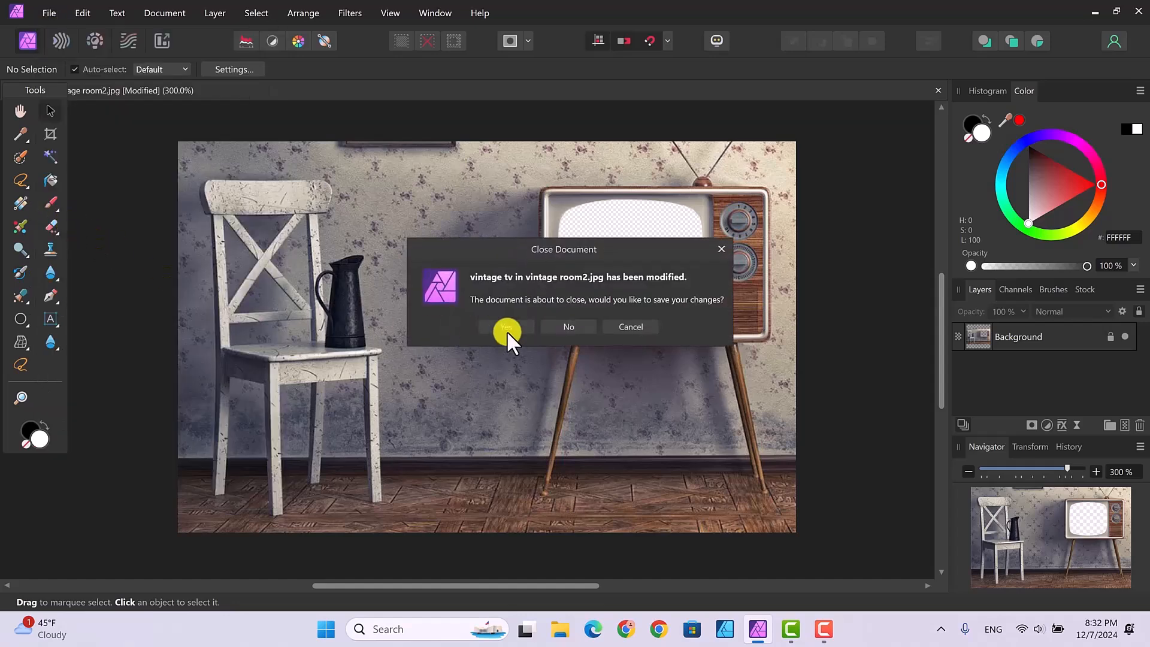
click(552, 323)
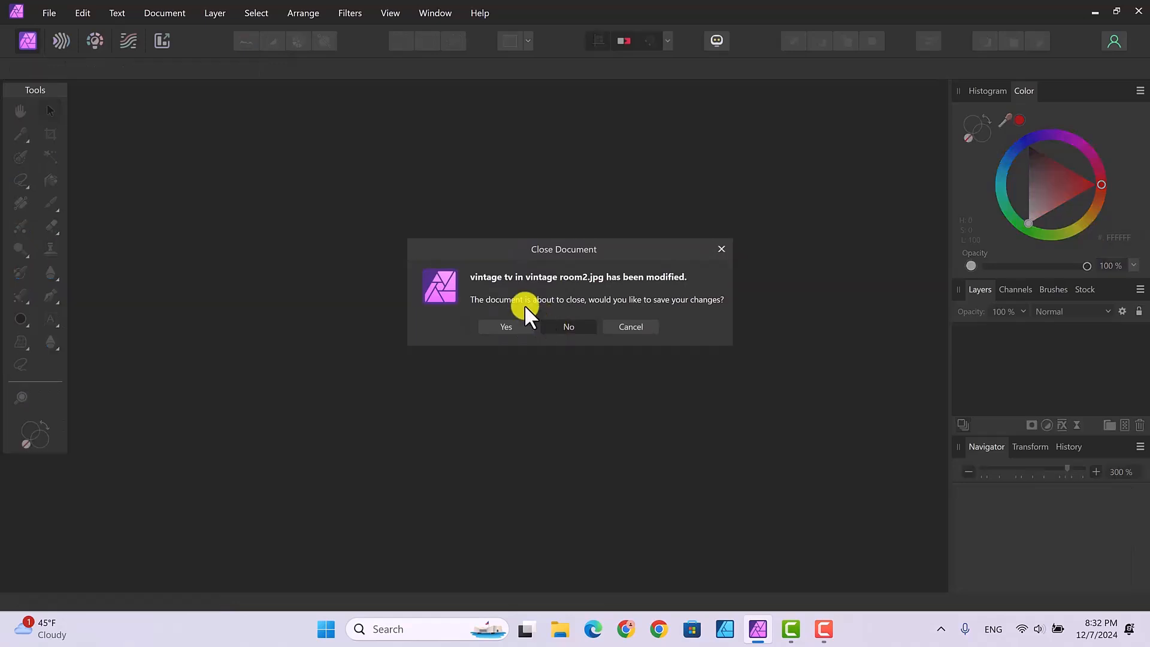
Check the TV templates folder among the new-document templates for the exported vintage TV template, and close the dialog
click(50, 13)
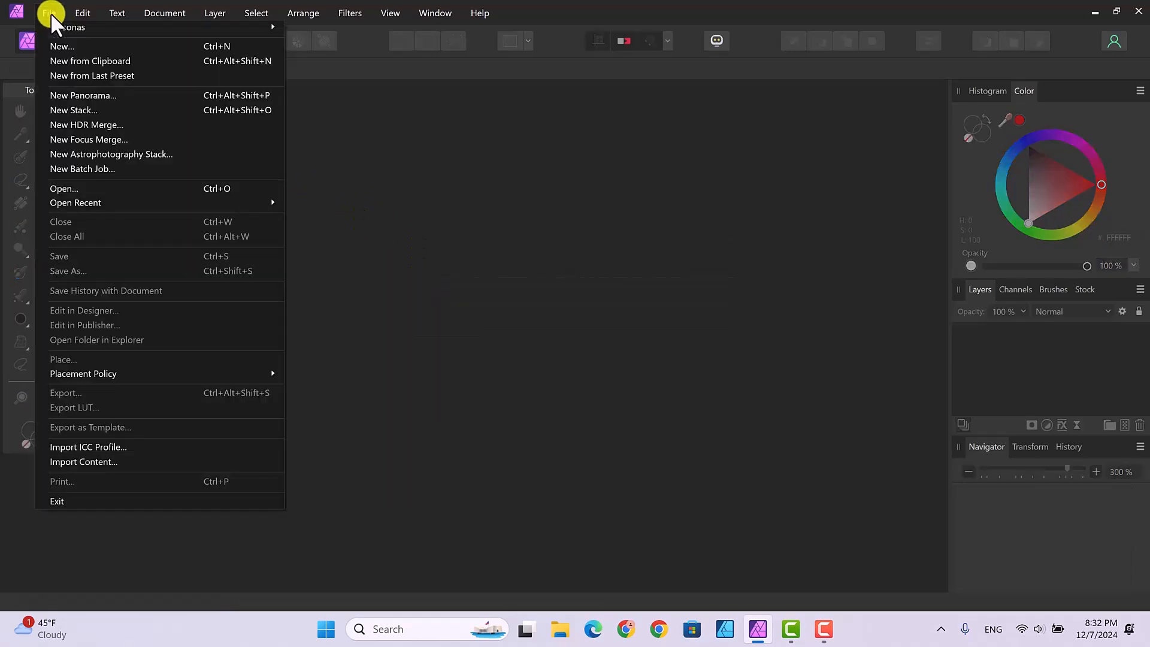
click(60, 46)
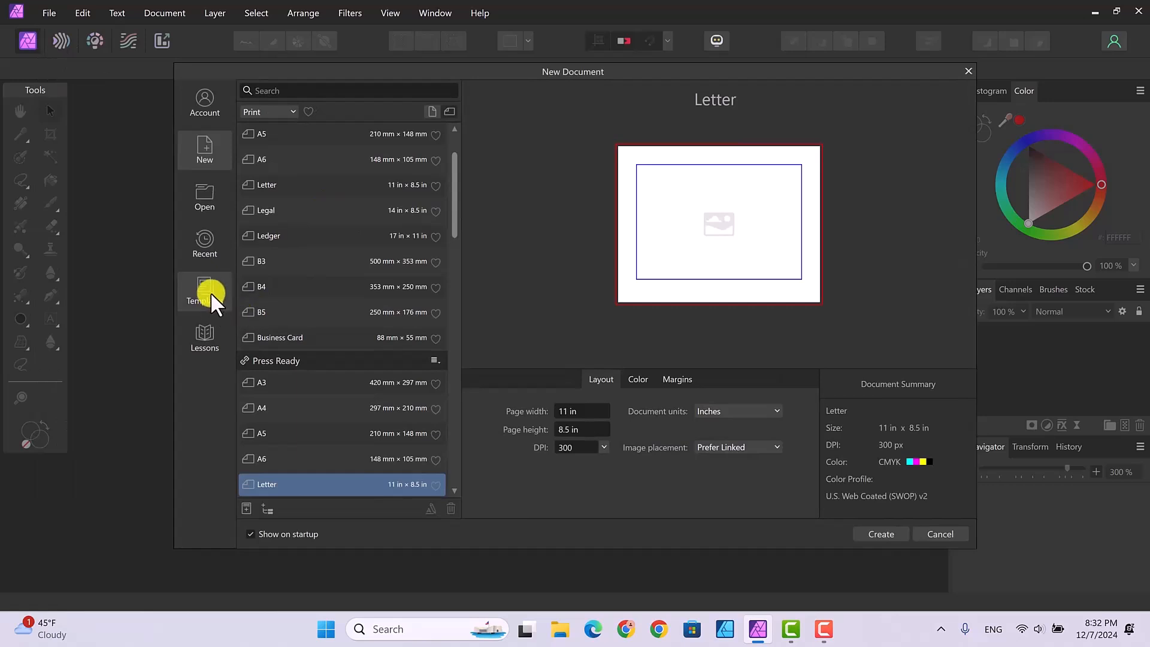
click(209, 293)
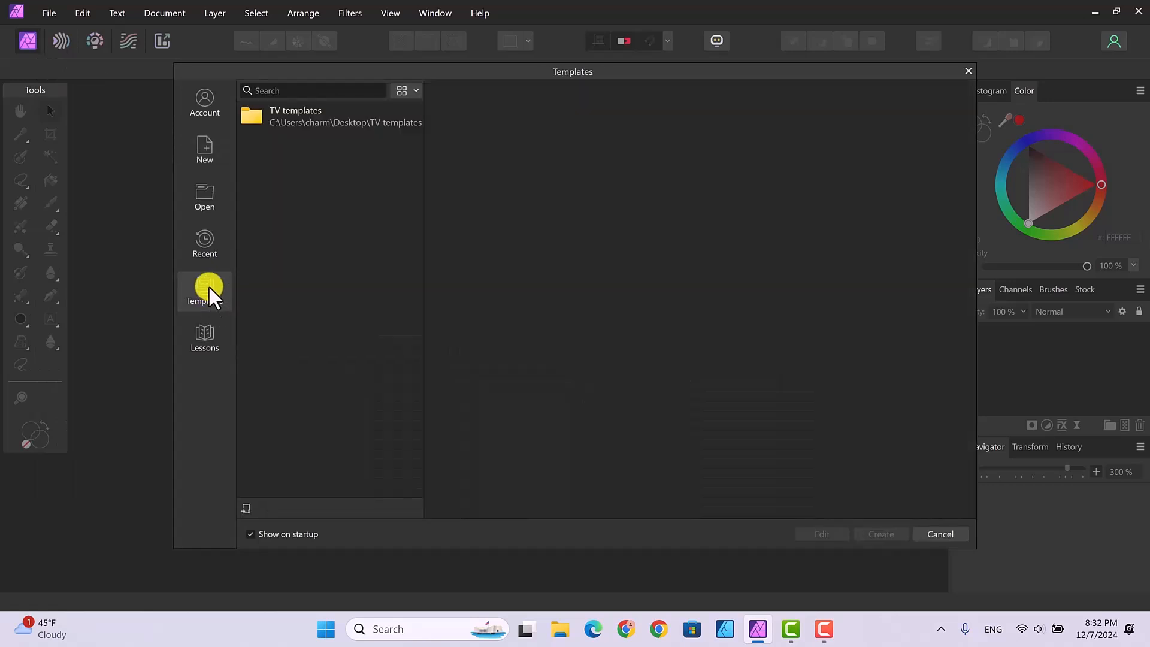
click(257, 116)
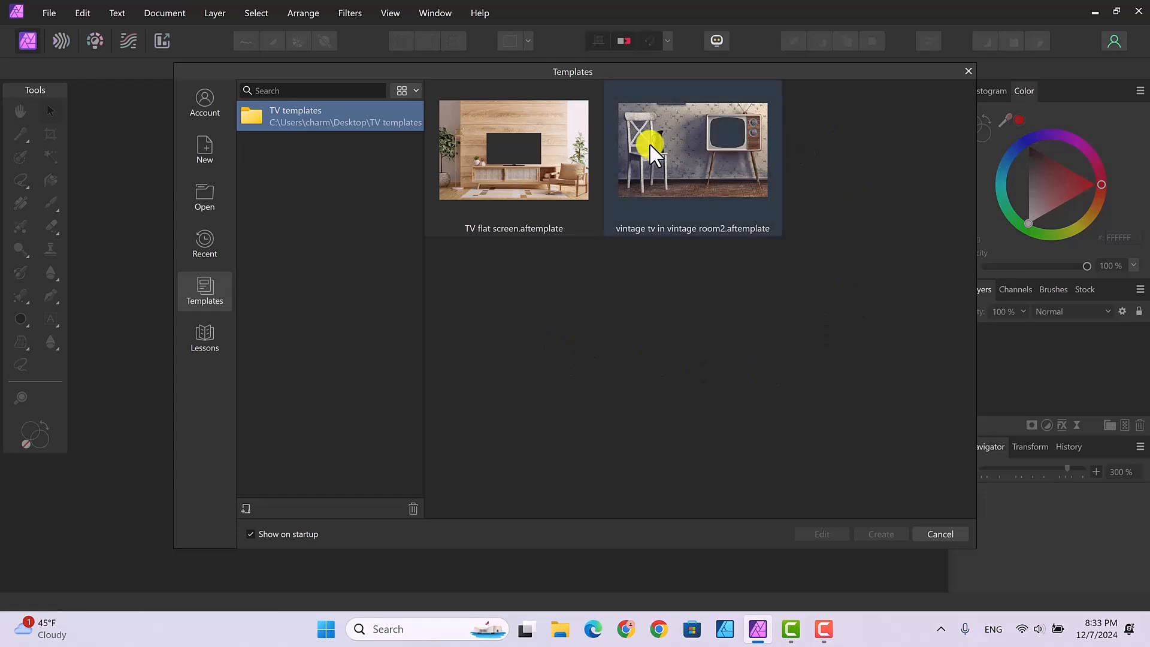
click(965, 70)
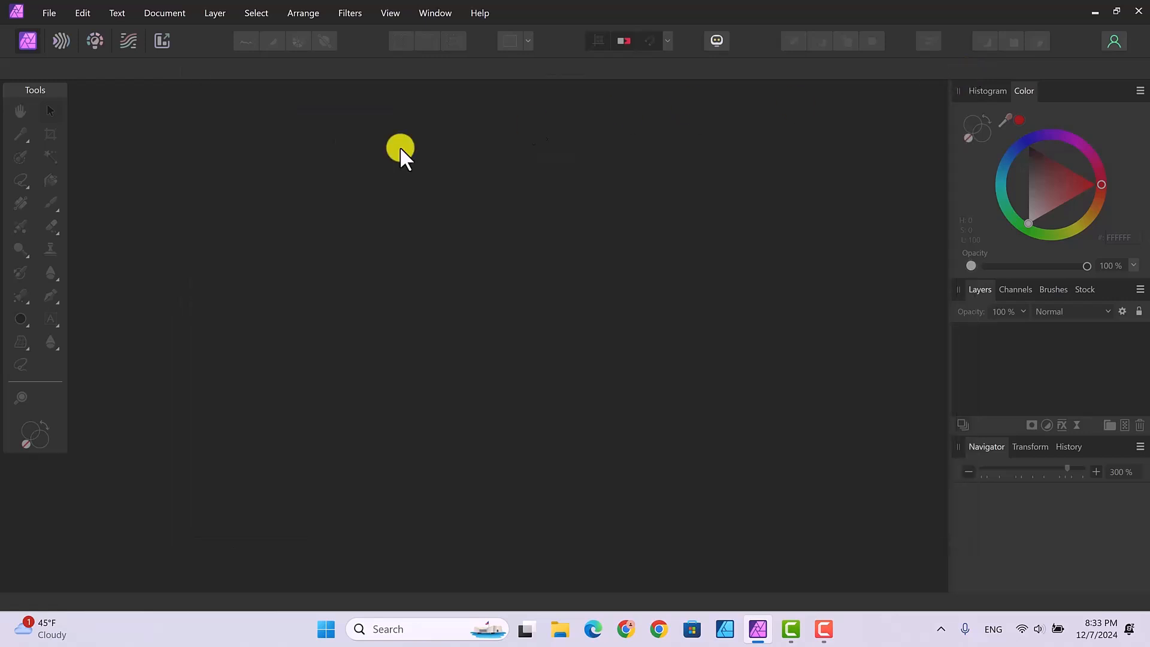
Create a new document from the "vintage tv in vintage room2" template in the TV templates folder
click(46, 9)
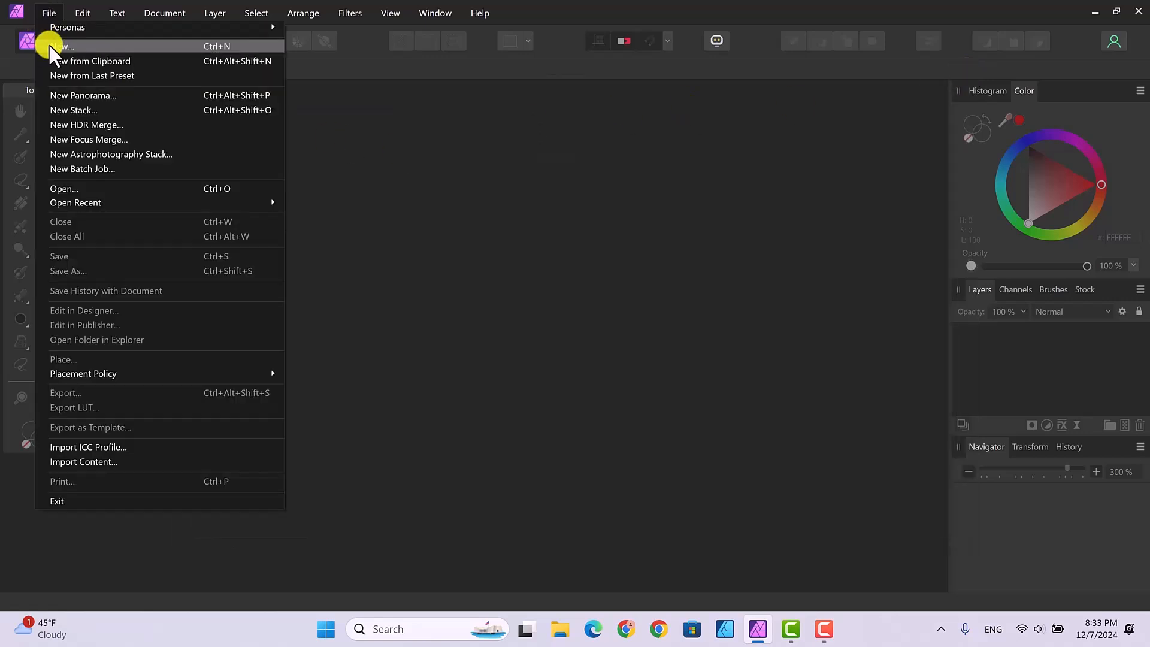
click(49, 43)
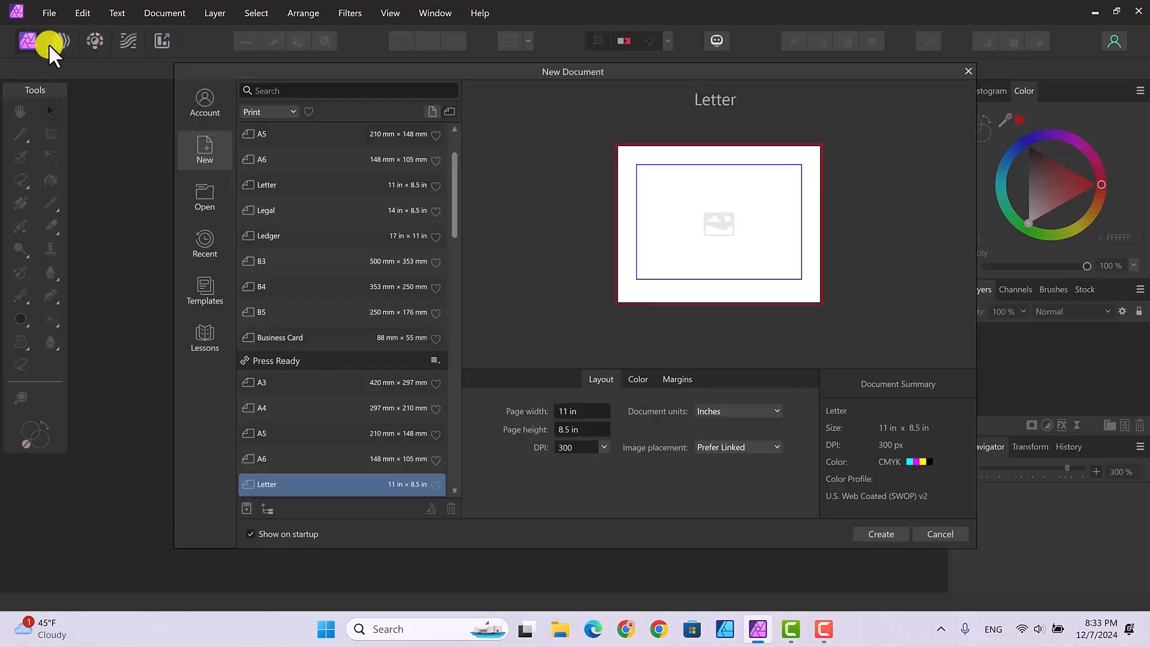
click(208, 288)
click(251, 115)
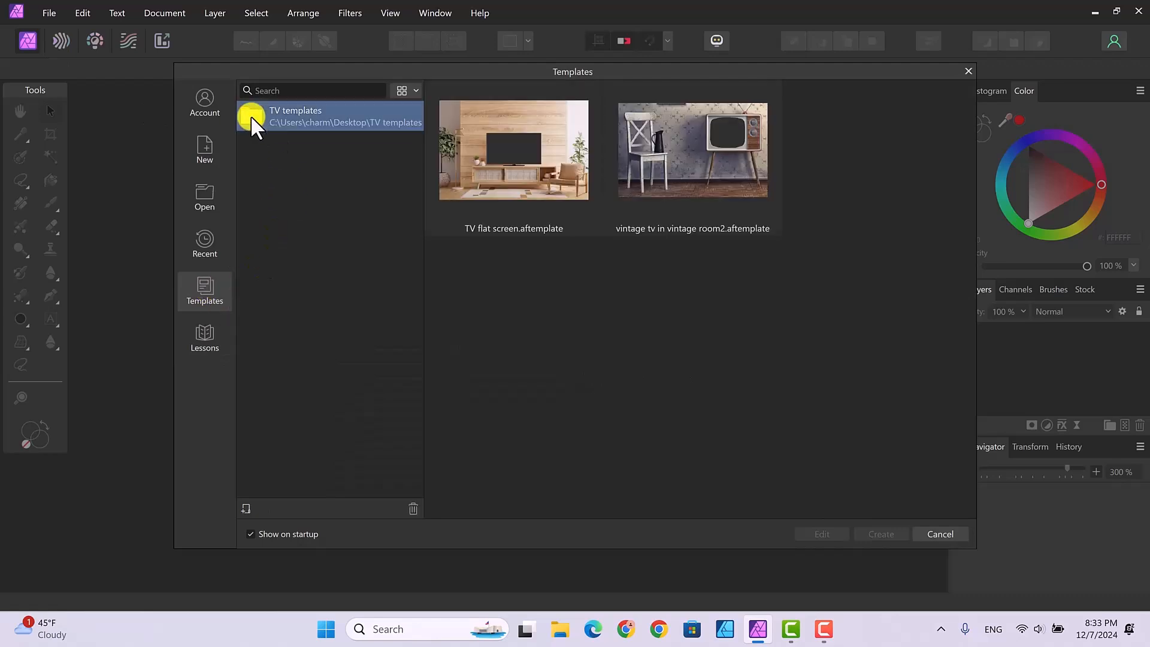
double_click(695, 153)
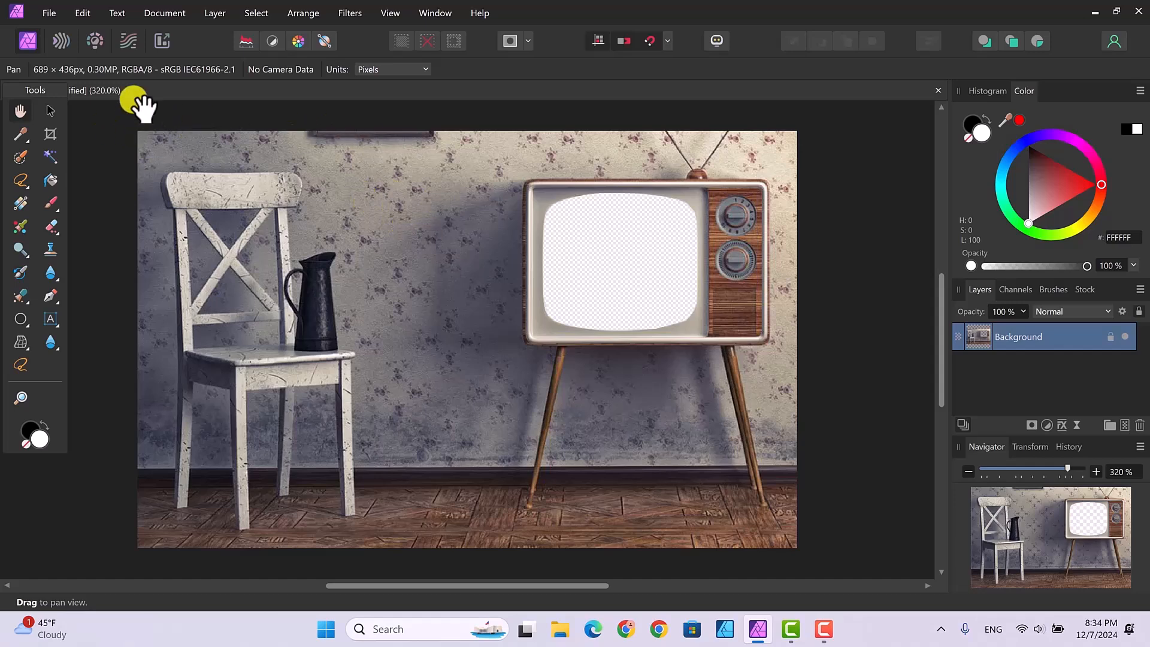
Open the "I Love Lucy" image as a separate document and dismiss the assigned-profile notice
click(45, 12)
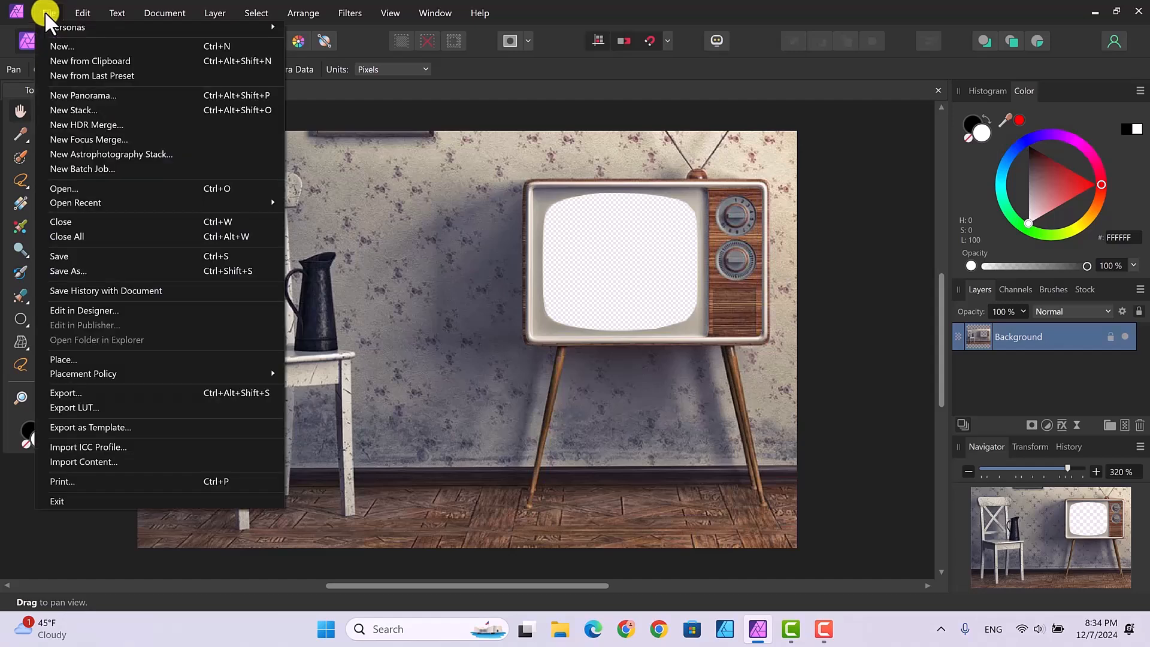
click(60, 187)
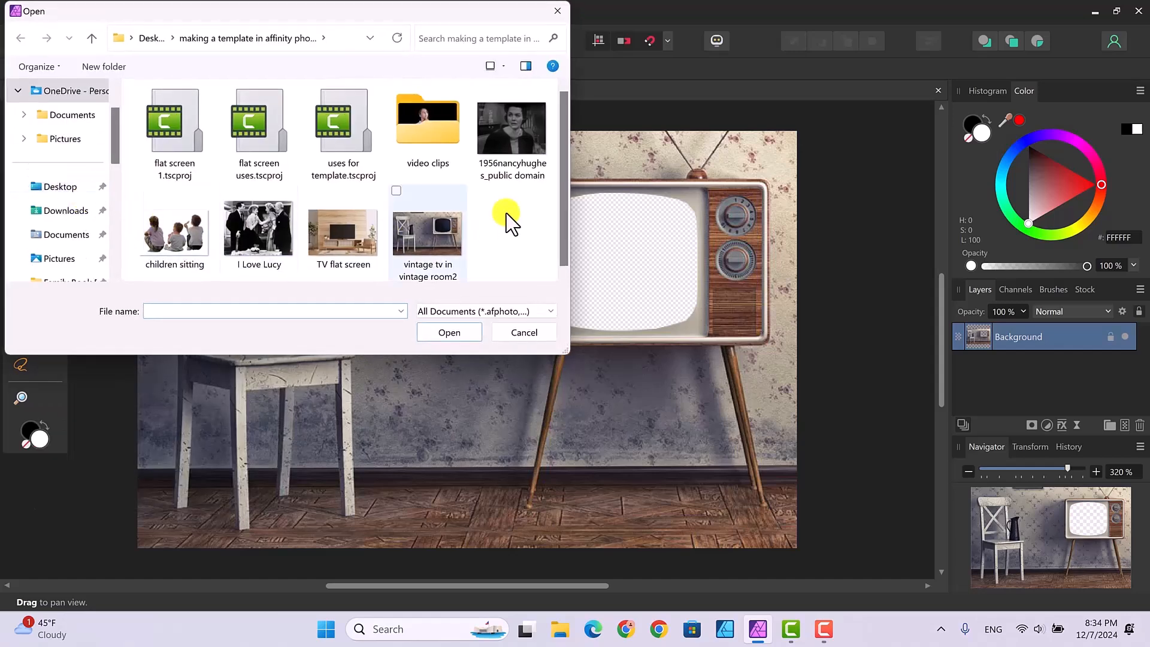
click(248, 224)
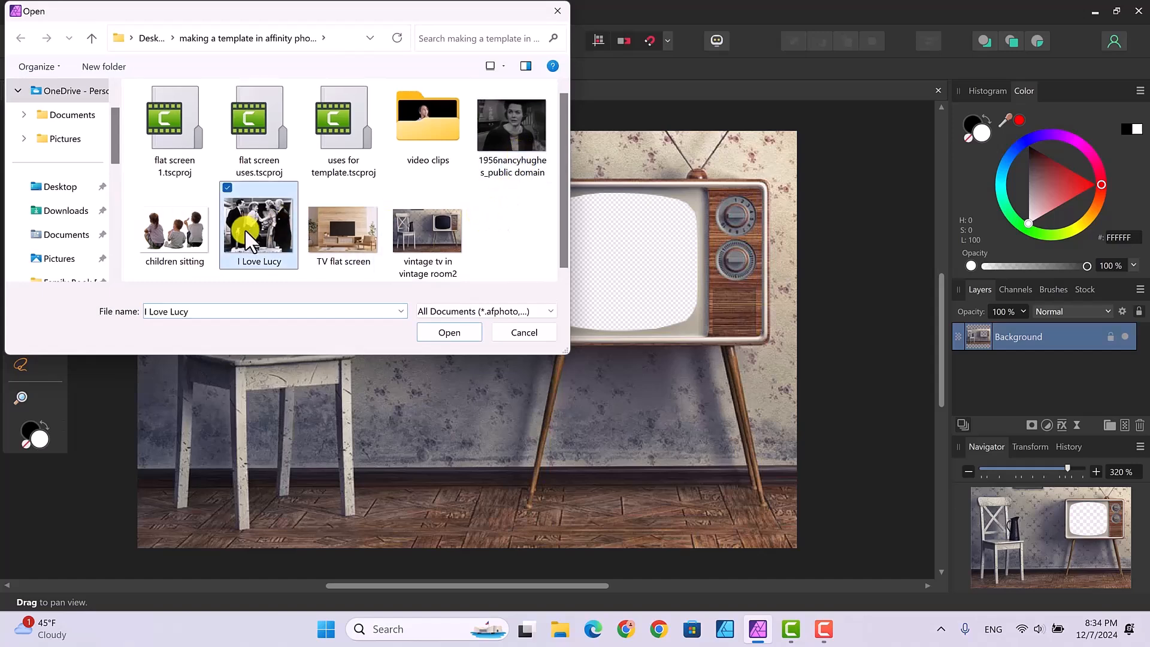
click(443, 333)
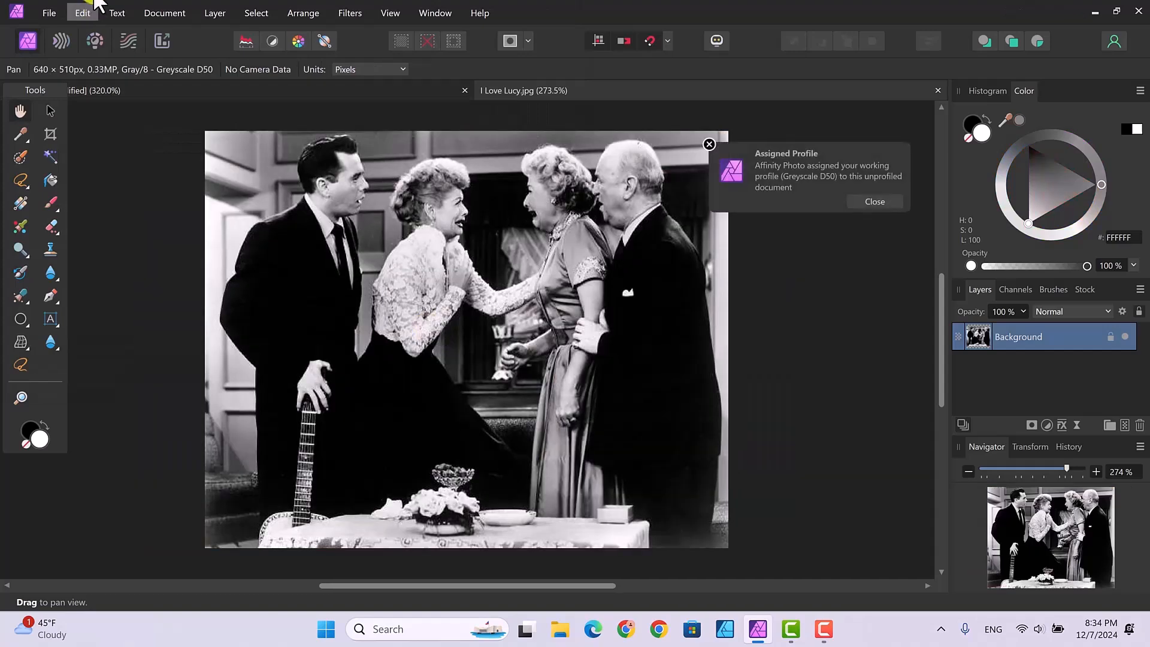
click(875, 200)
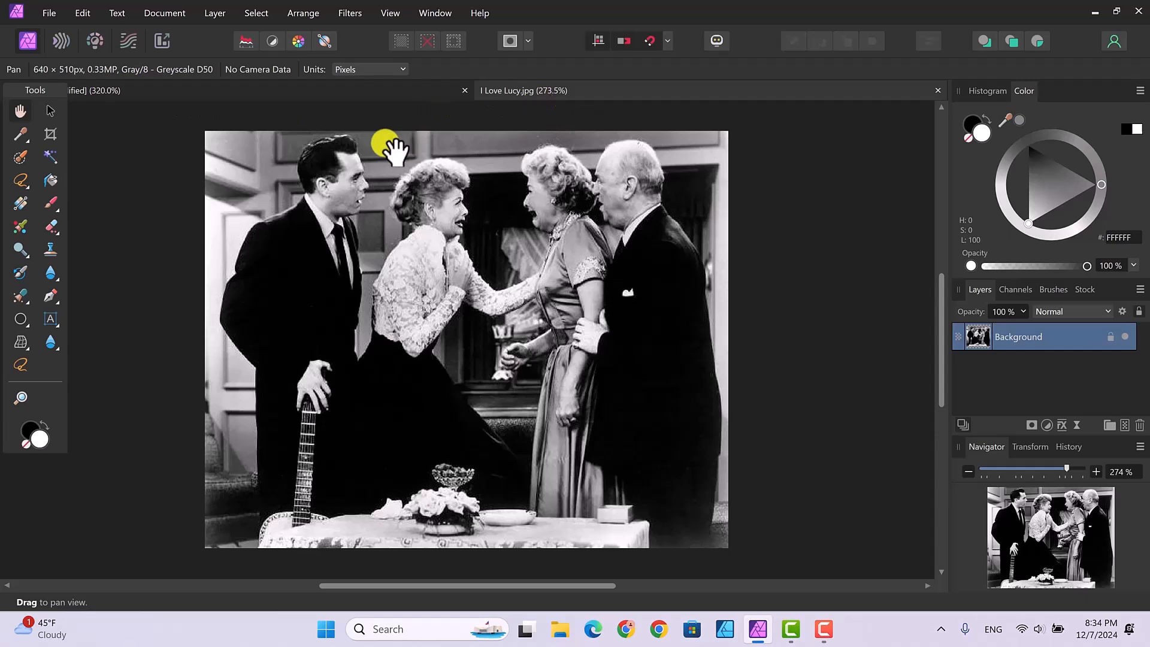
Copy the I Love Lucy photo and paste it into the vintage TV template document
click(84, 14)
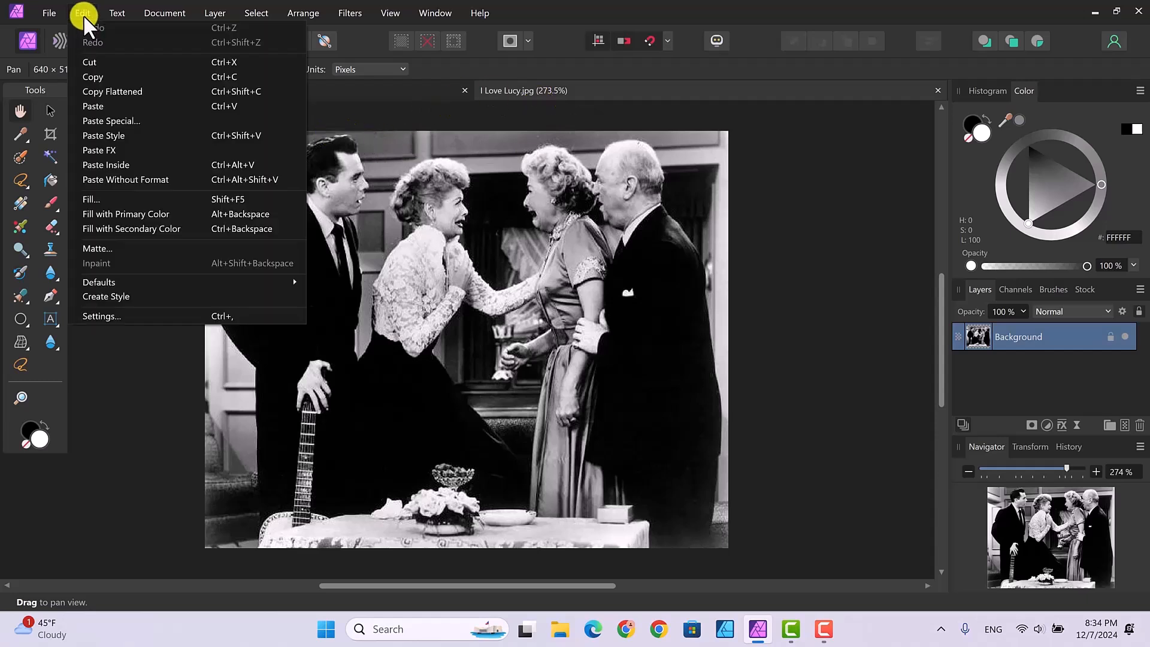
click(96, 78)
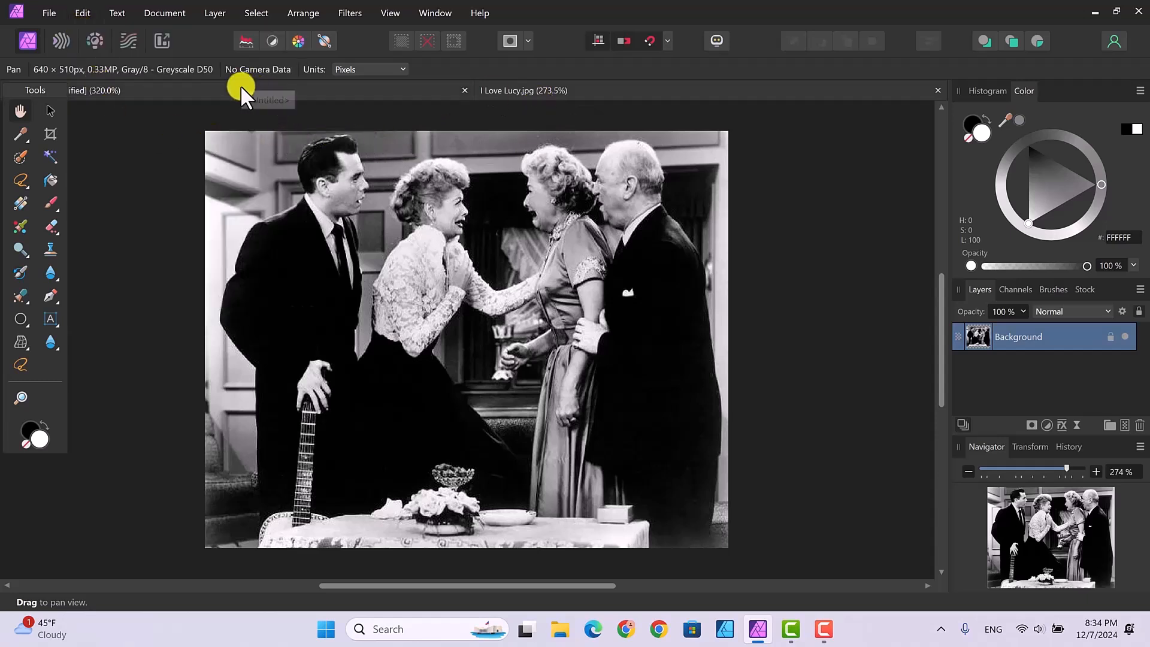
click(243, 90)
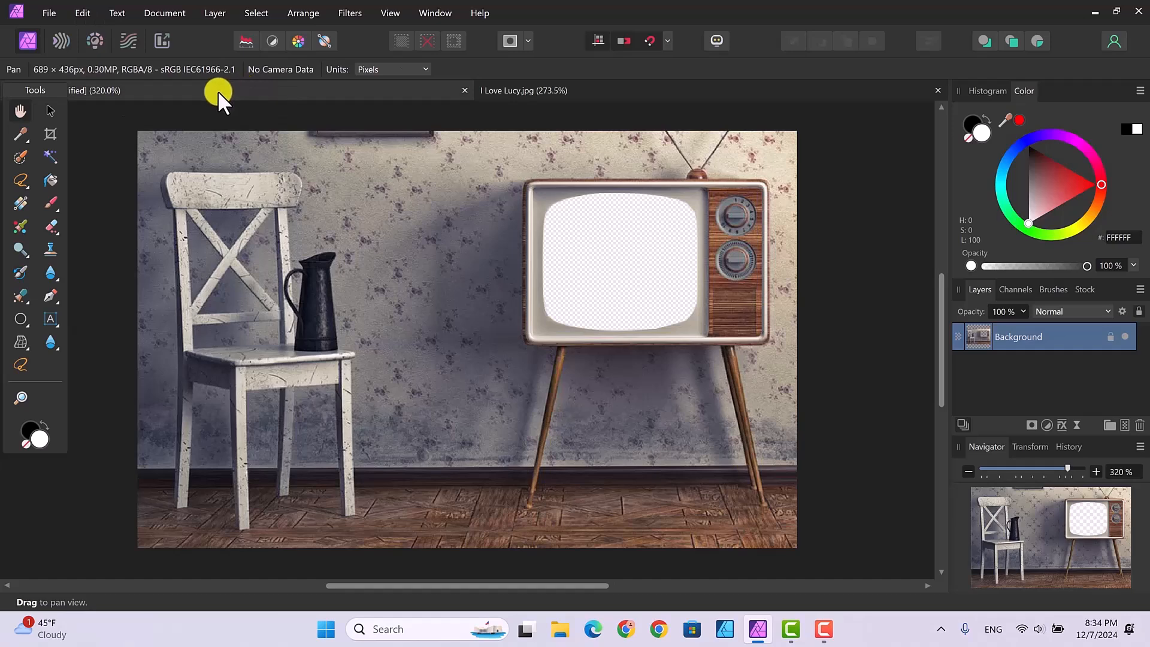
click(81, 12)
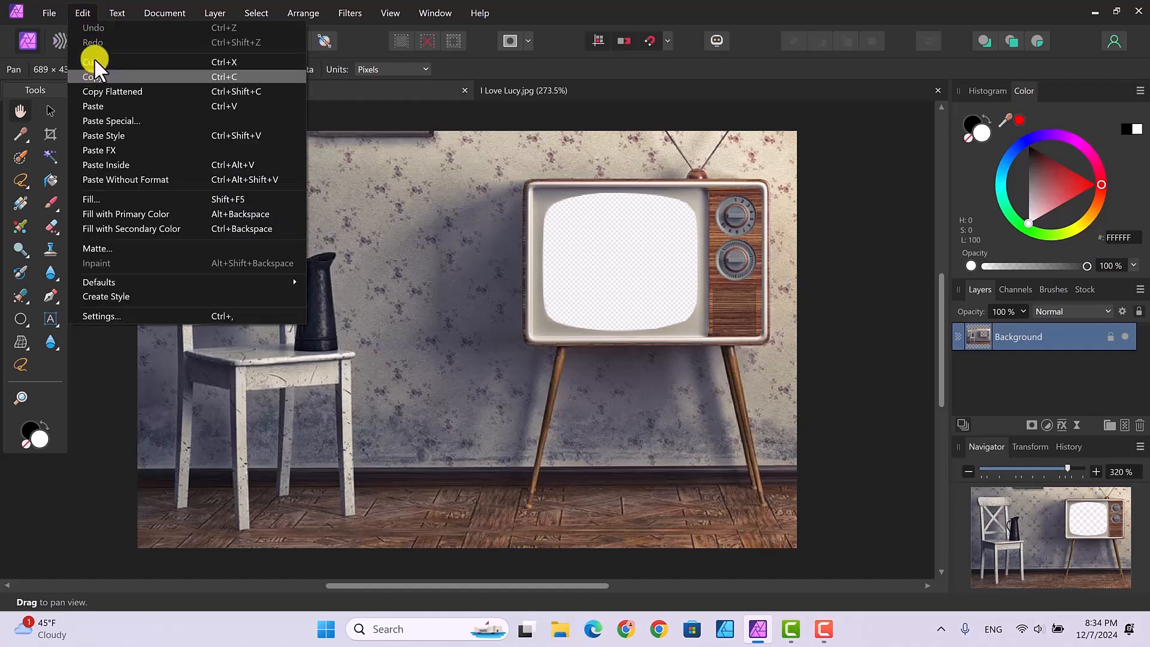
click(93, 105)
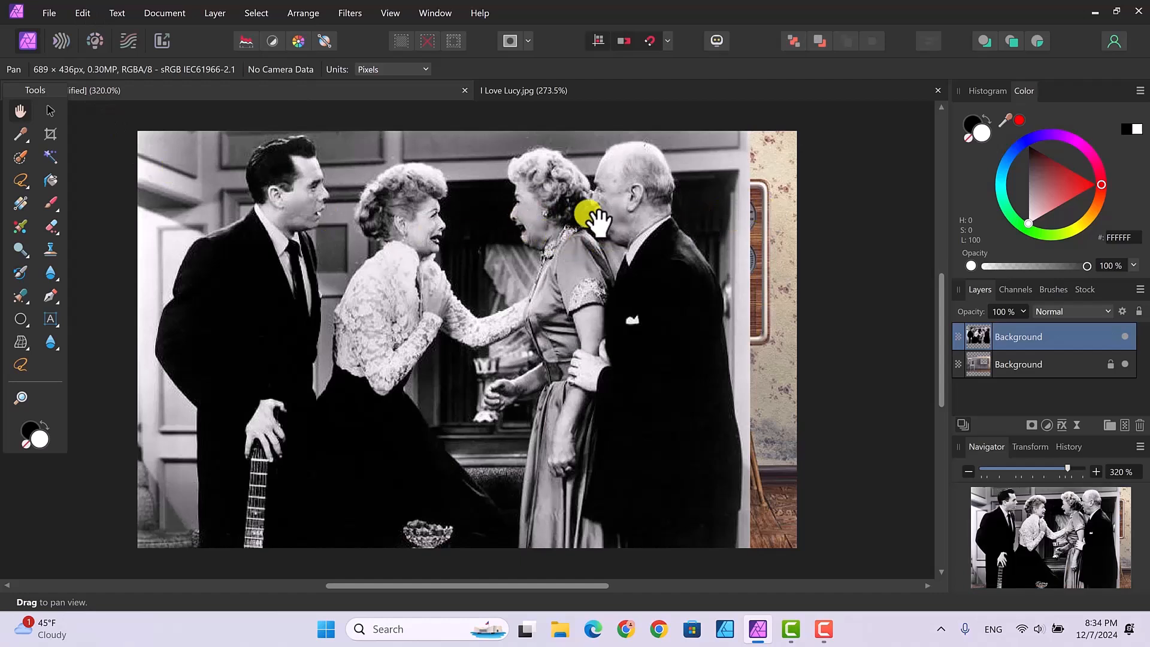
Scale the pasted photo down with the Move tool and position it over the TV, slightly larger than the screen opening
click(50, 111)
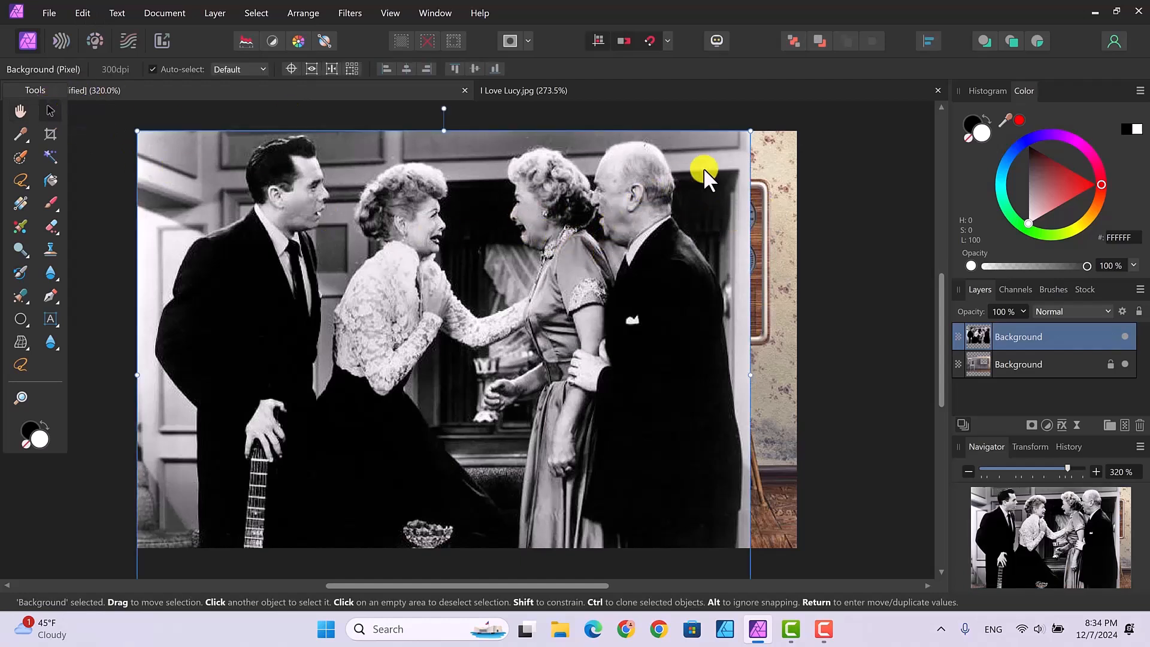
drag(749, 129, 506, 299)
drag(392, 343, 680, 182)
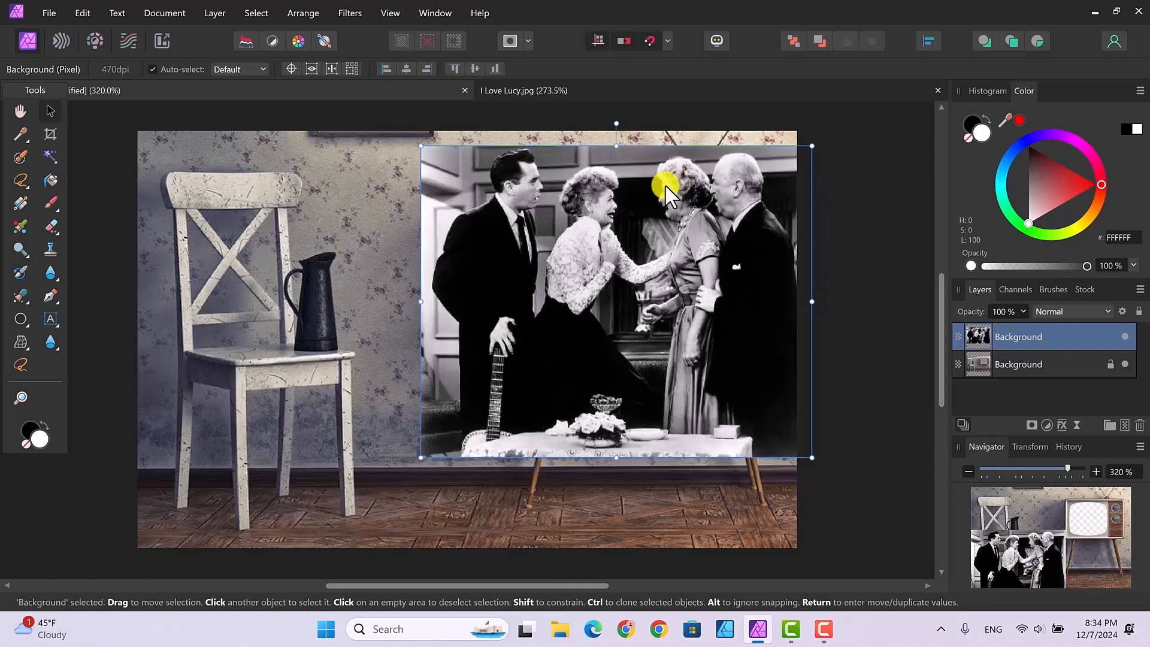
drag(421, 145, 595, 276)
drag(664, 321, 627, 256)
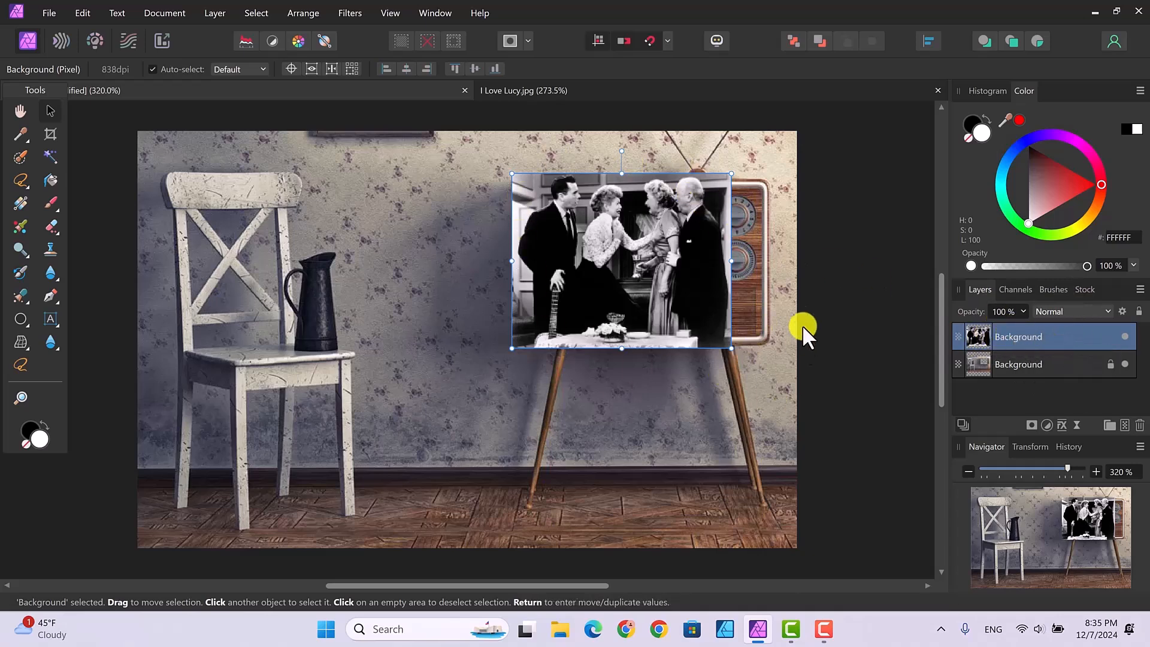
Place the photo layer below the TV layer, and shrink and reposition the photo to fit behind the screen cutout
drag(1012, 332, 1018, 393)
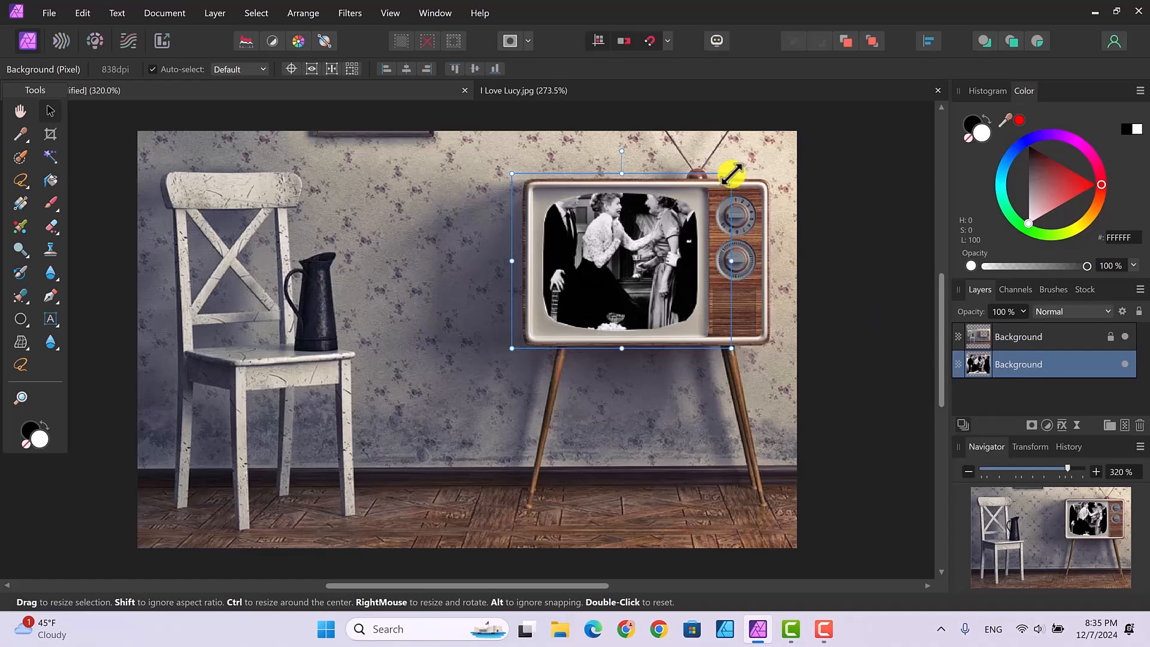
drag(728, 176, 704, 195)
drag(629, 241, 657, 237)
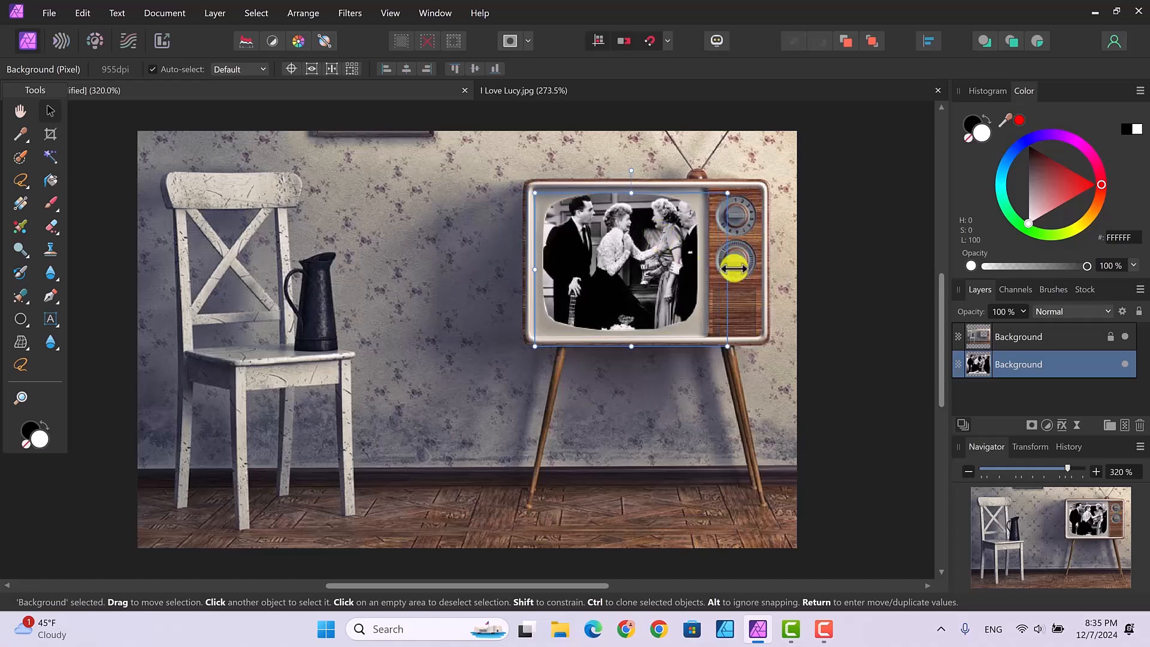
Finish fitting the I Love Lucy photo's width behind the TV screen cutout and deselect the layer
drag(713, 263, 713, 263)
click(834, 275)
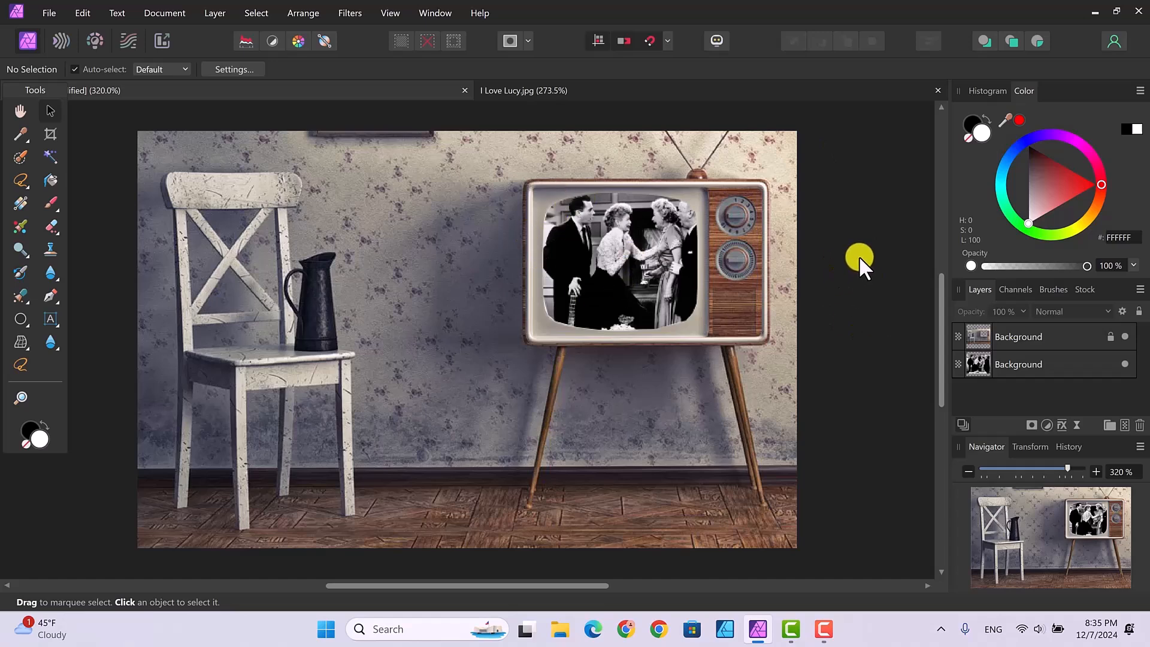
Open the "children sitting" image as a separate document
click(48, 11)
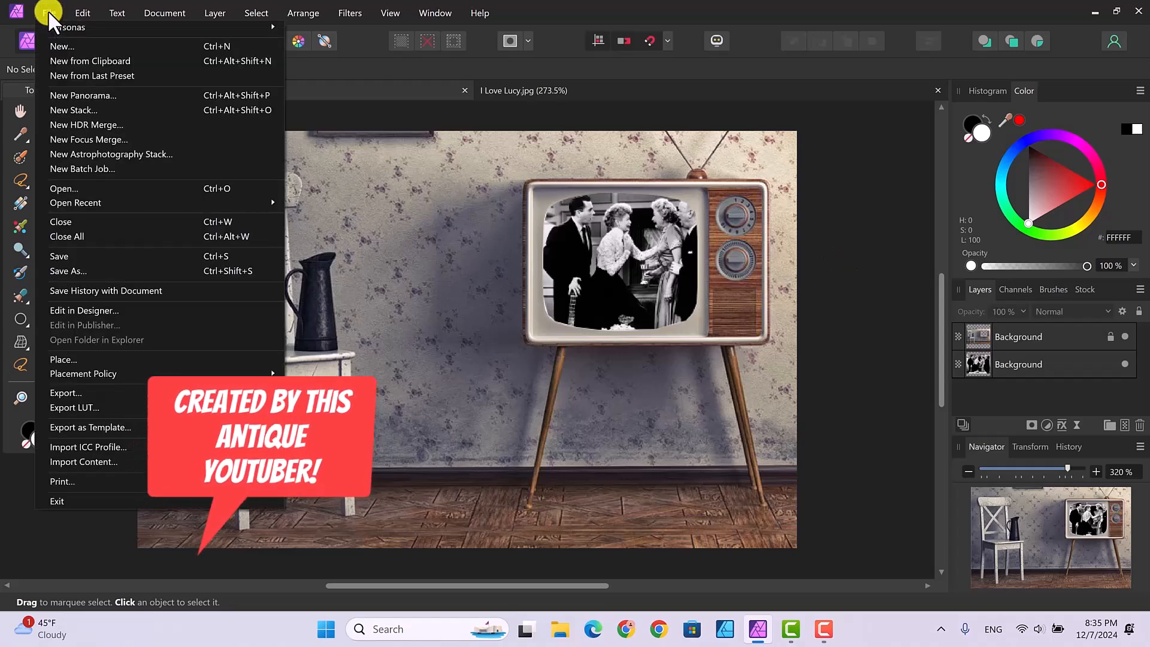
click(58, 183)
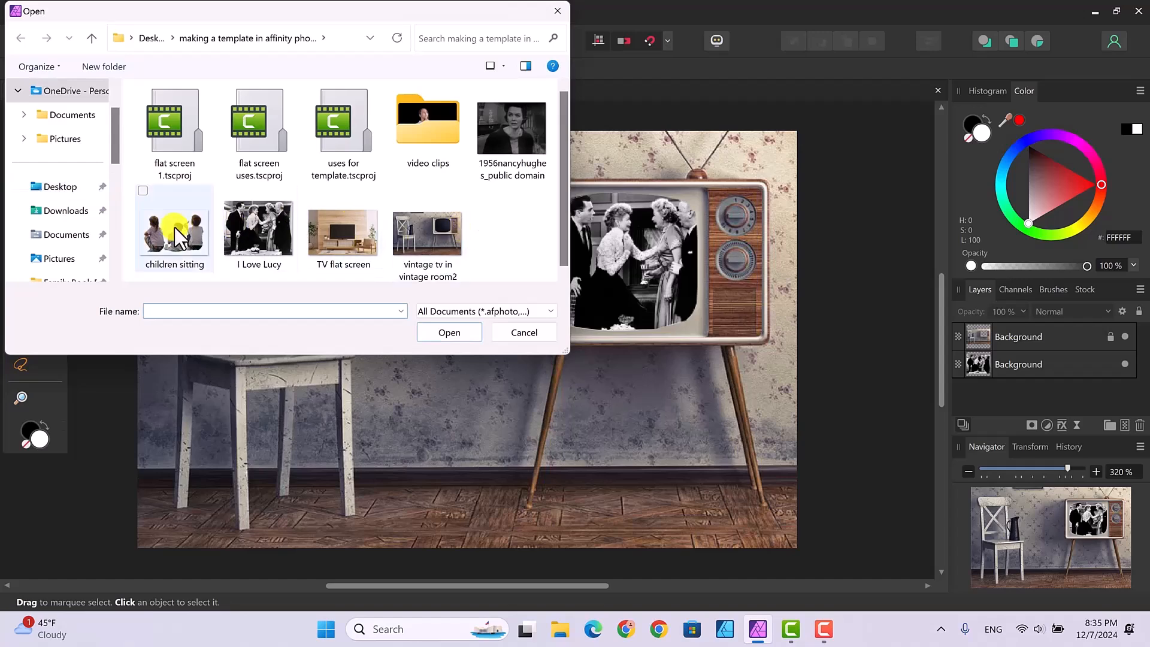
click(179, 237)
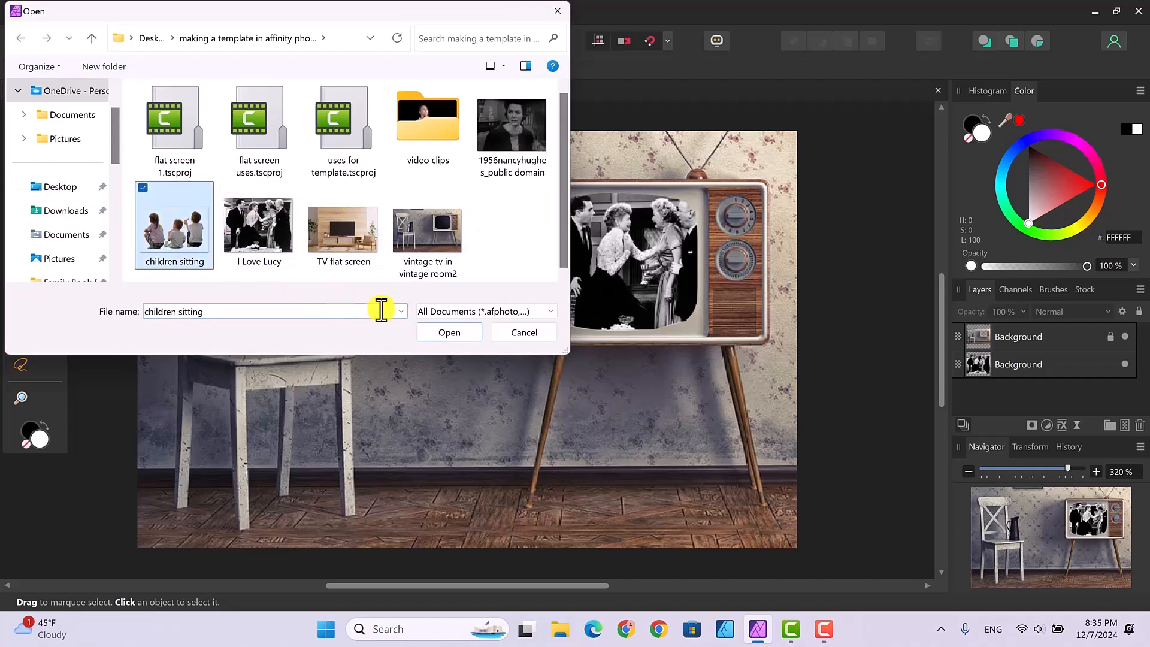
click(443, 333)
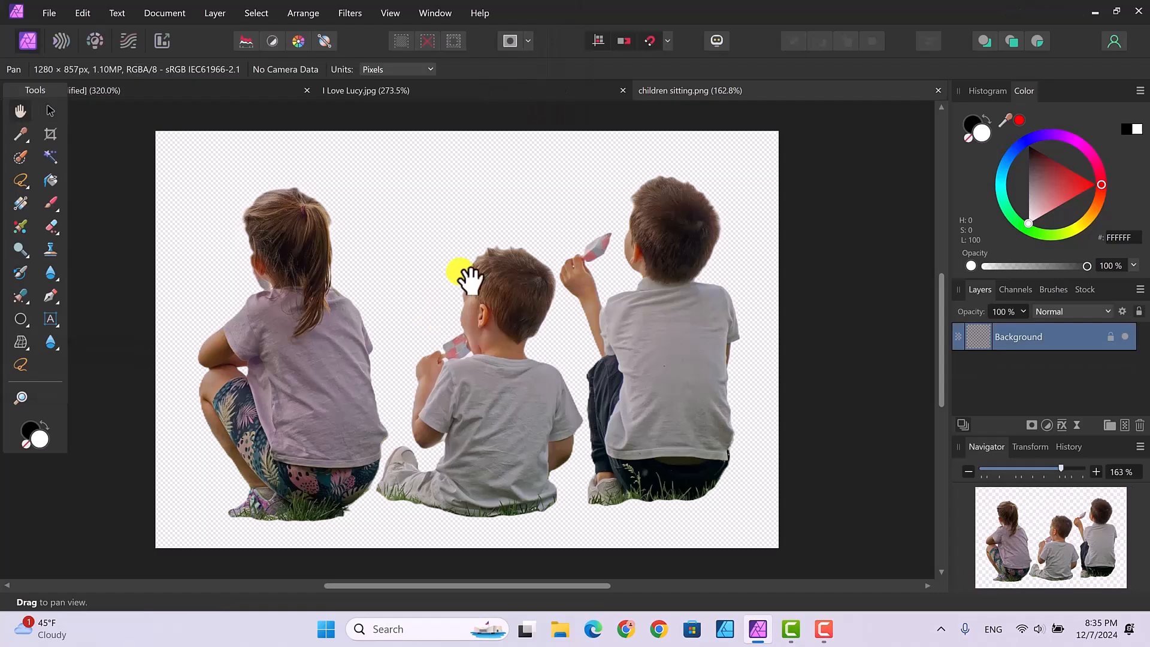
Copy the cut-out of the three seated children and paste it into the vintage TV template document
click(81, 8)
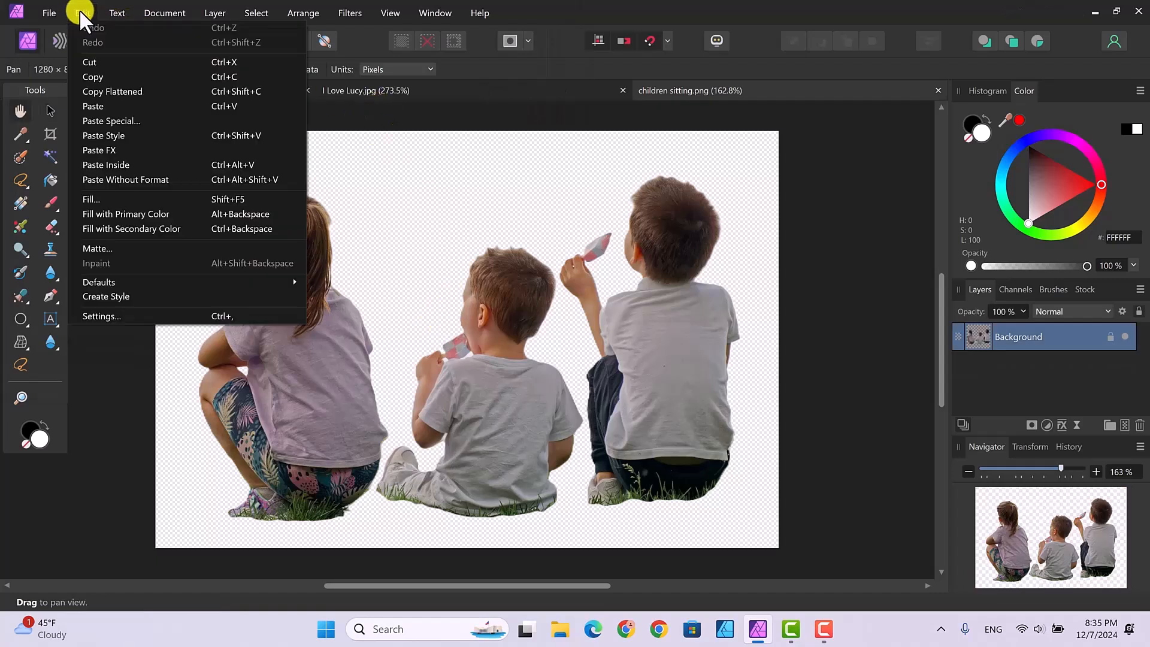
click(84, 77)
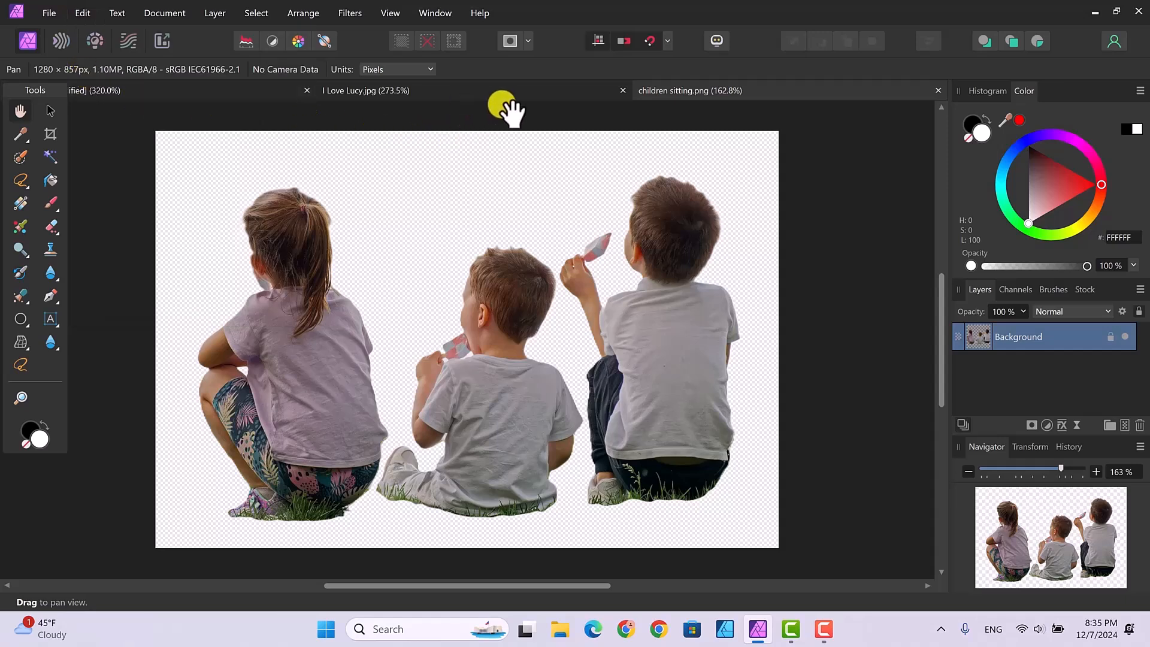
click(177, 88)
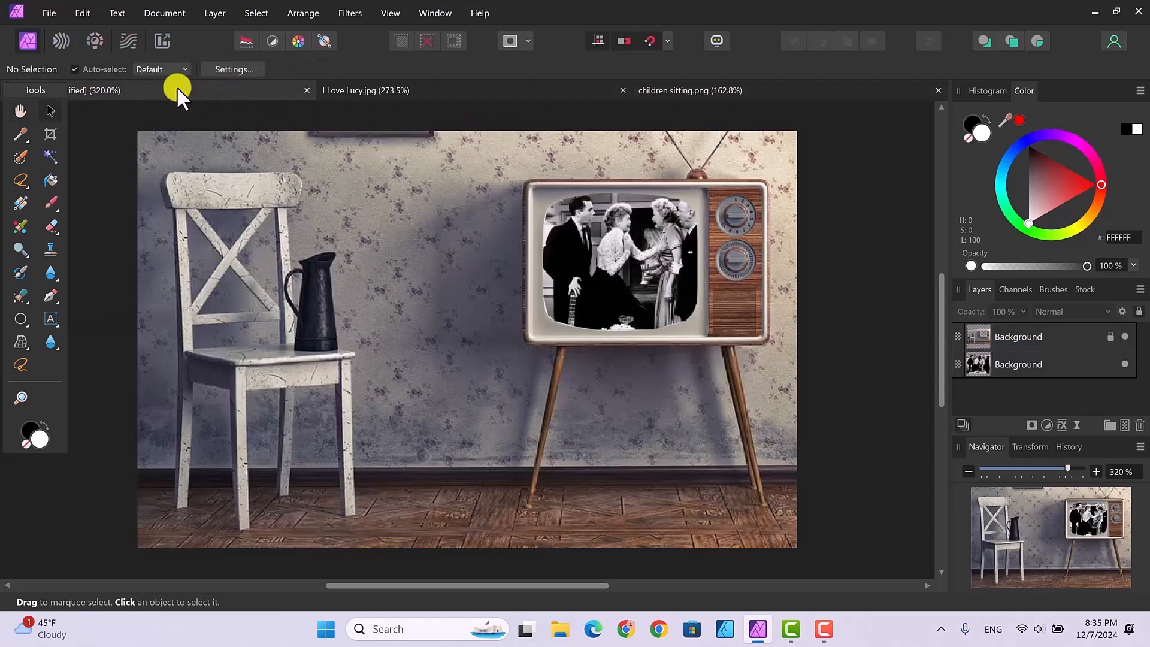
click(79, 13)
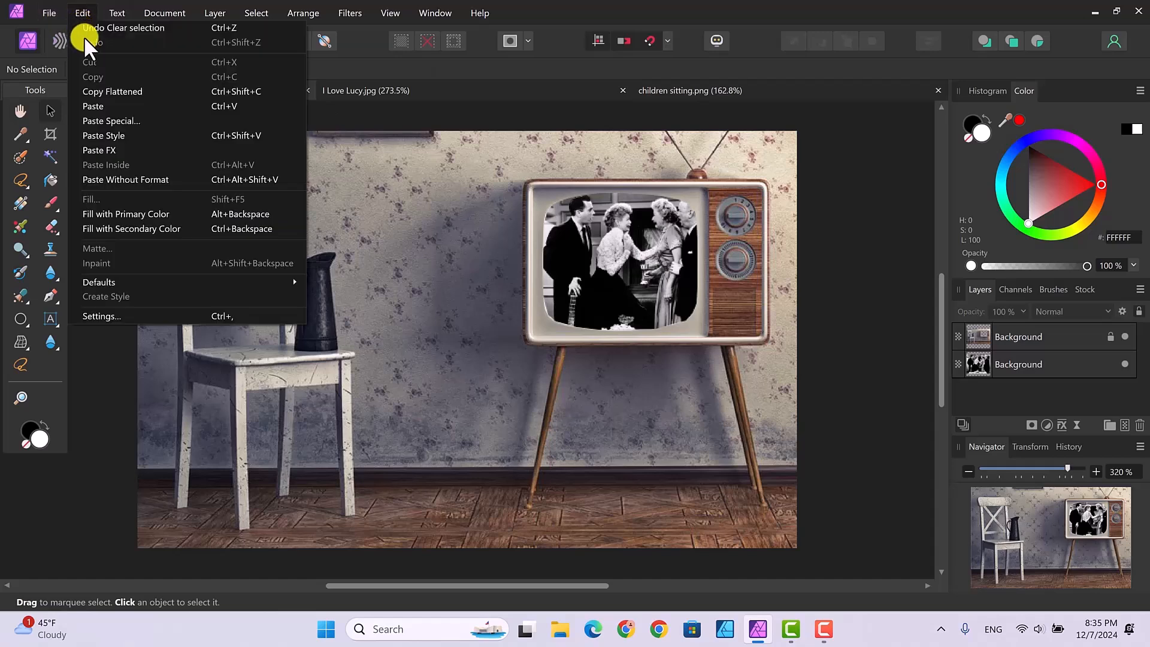
click(97, 106)
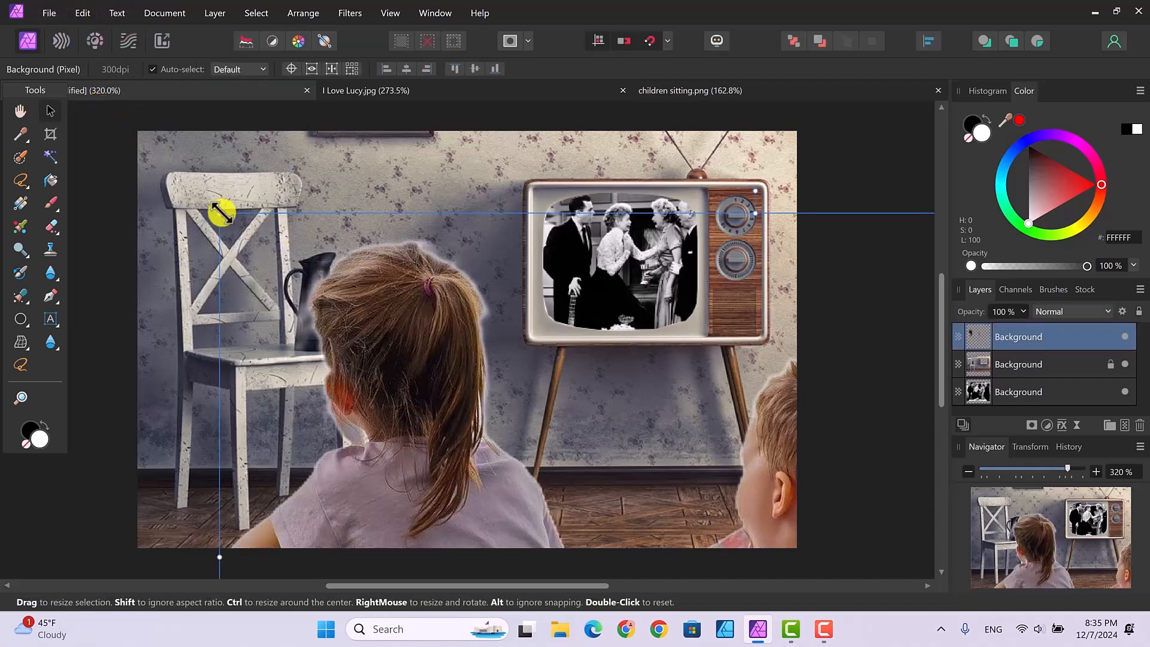
Scale the pasted children down to slightly wider than the TV and place them on the floor in front of it
drag(227, 213, 464, 389)
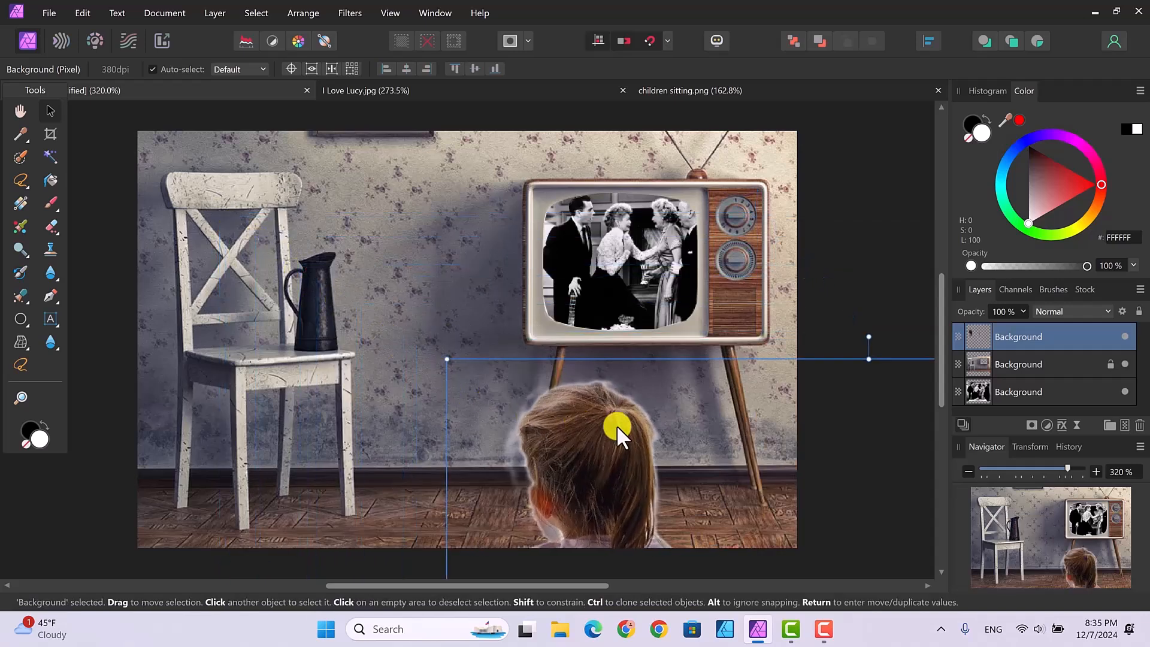
key(ctrl+z)
key(ctrl+z)
key(ctrl+z)
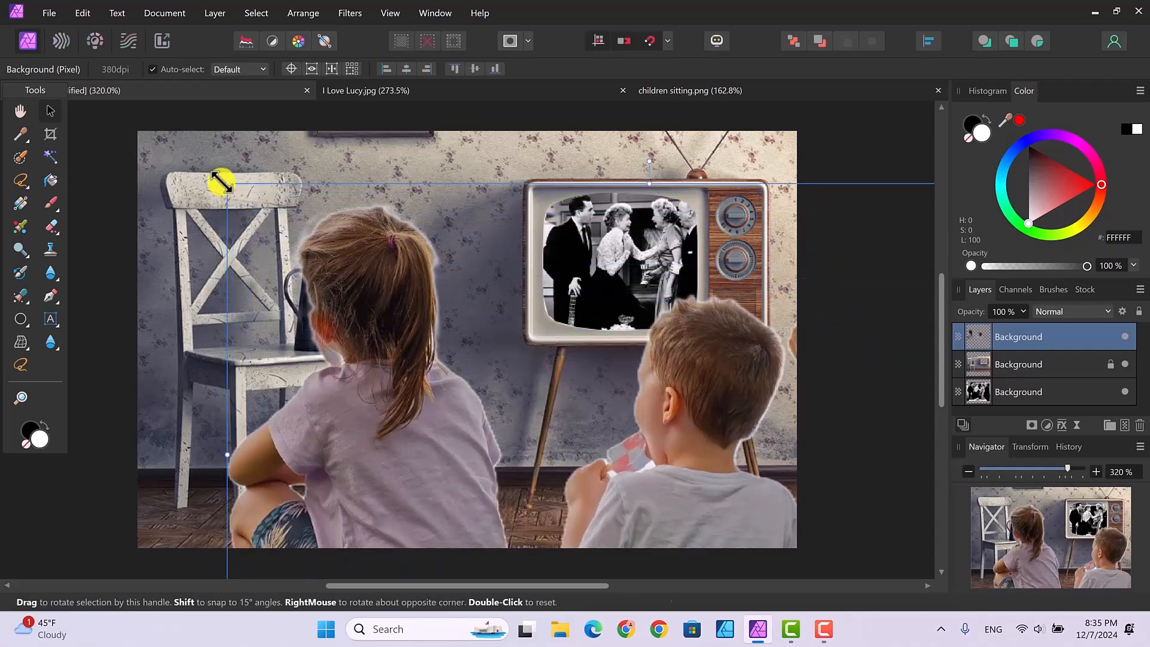
drag(227, 184, 426, 276)
drag(846, 221, 604, 350)
drag(487, 421, 702, 443)
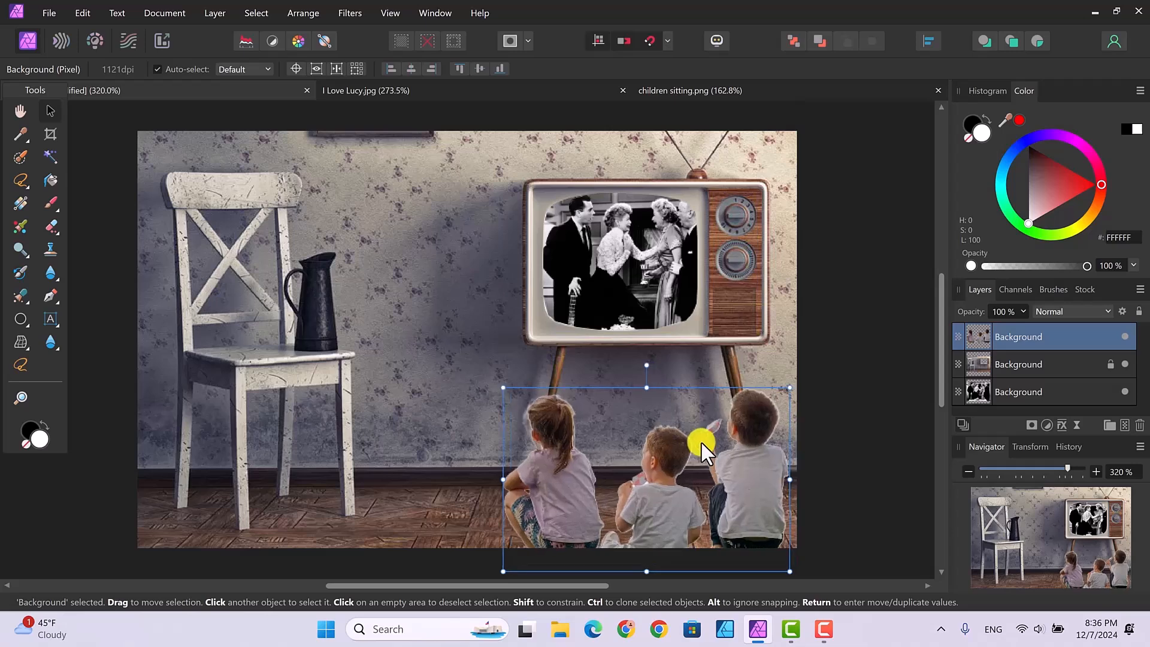
click(859, 365)
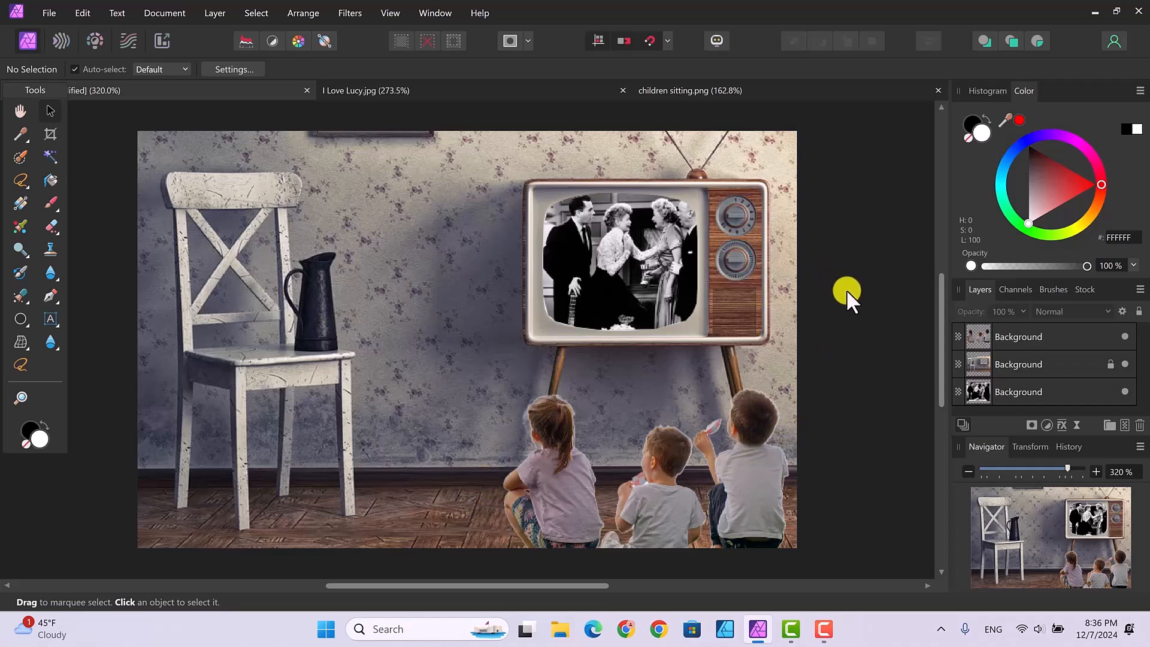
Shrink the children layer slightly more, center it in front of the TV legs, and deselect it
click(712, 454)
drag(506, 391, 527, 404)
mouse_move(635, 476)
mouse_down()
mouse_move(634, 451)
mouse_move(631, 473)
mouse_up()
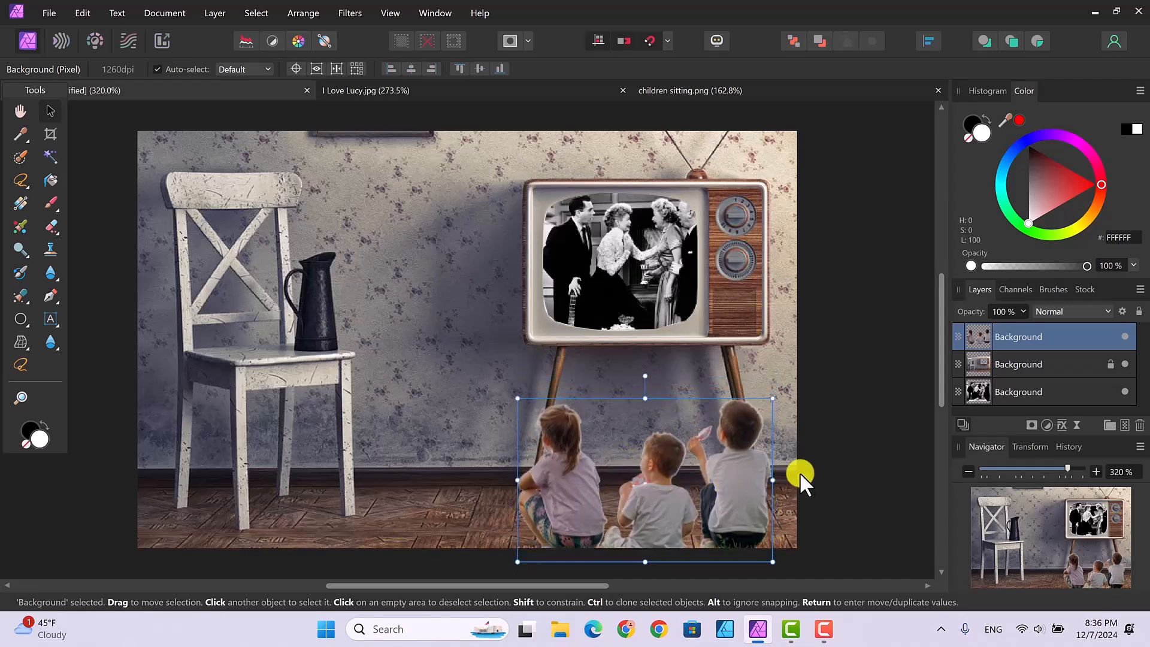
click(835, 462)
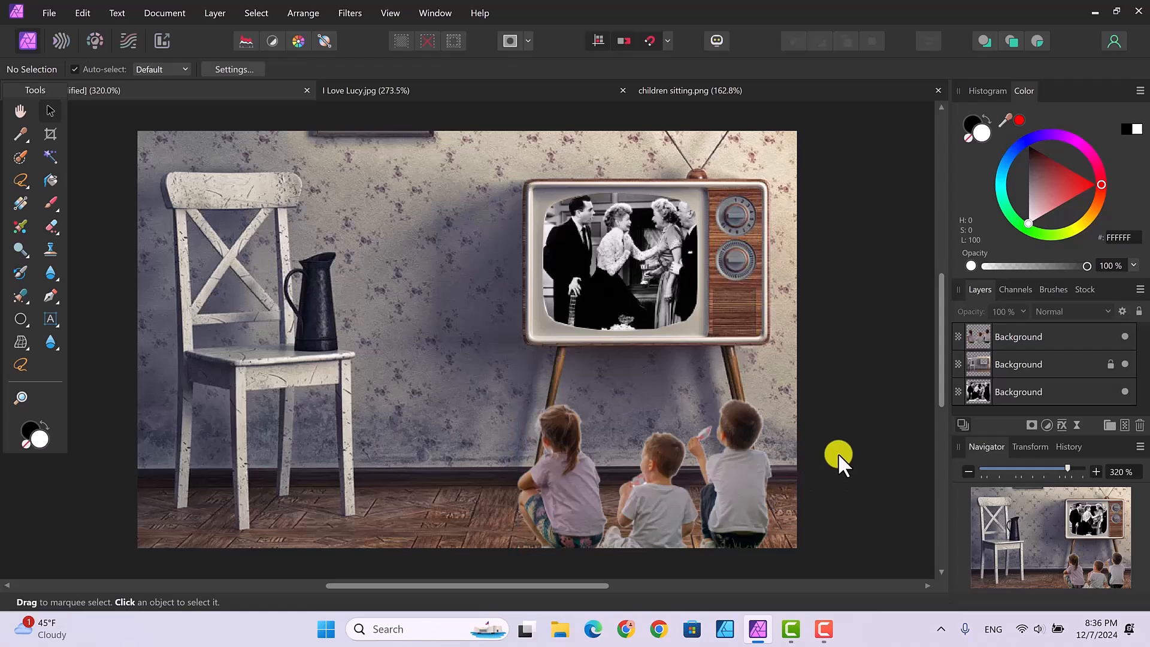